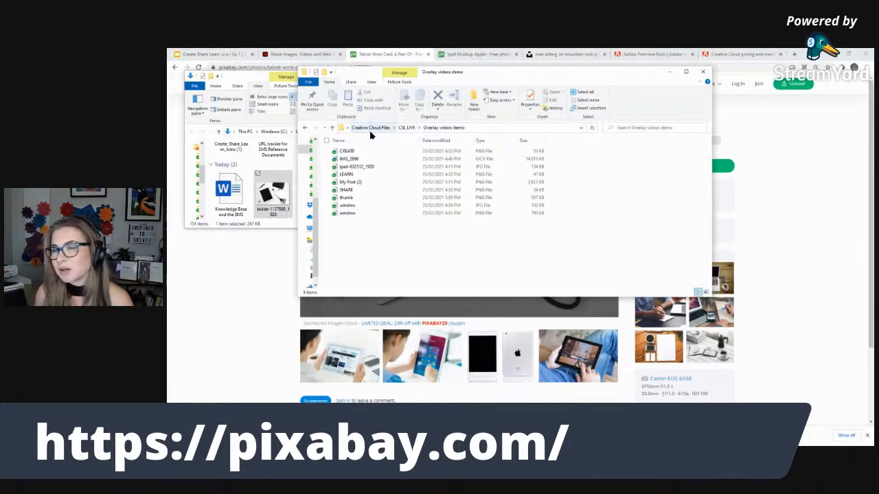
Move the tablet-1137688_1920 image from the Downloads folder into the Overlay videos demo folder, and clear both folder windows off the screen
click(264, 191)
drag(264, 191, 416, 239)
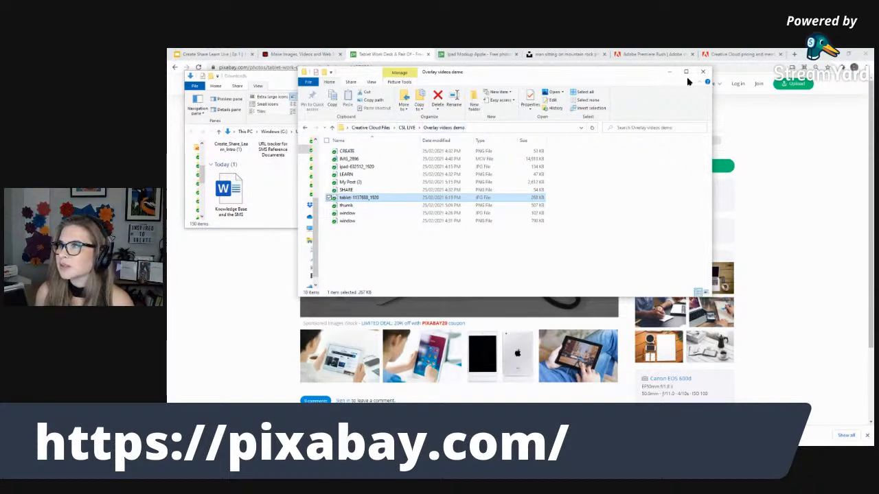
drag(282, 78, 874, 89)
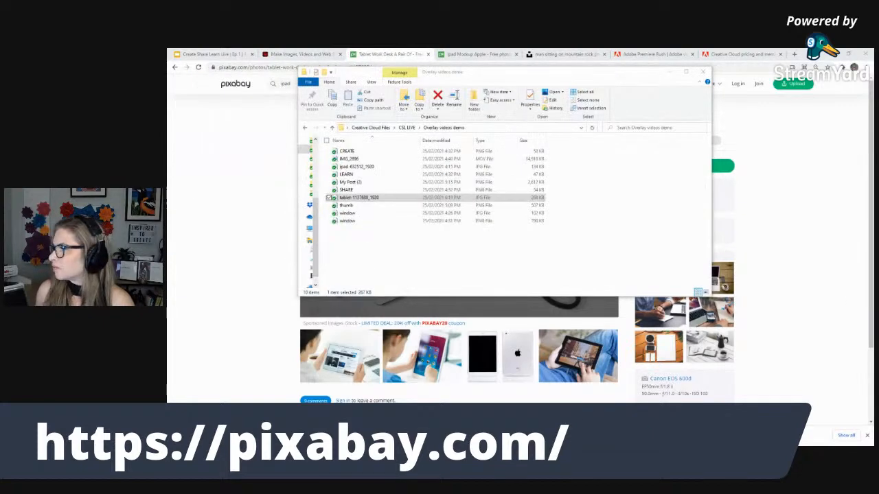
drag(487, 71, 878, 177)
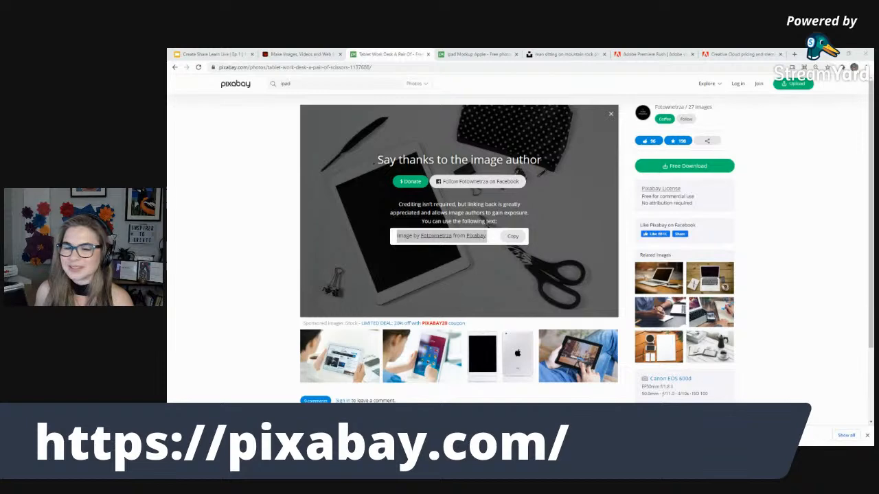
Switch to Adobe Premiere Rush and start a new project named 20210225 CSL Example Demo 2
drag(167, 136, 490, 87)
double_click(492, 86)
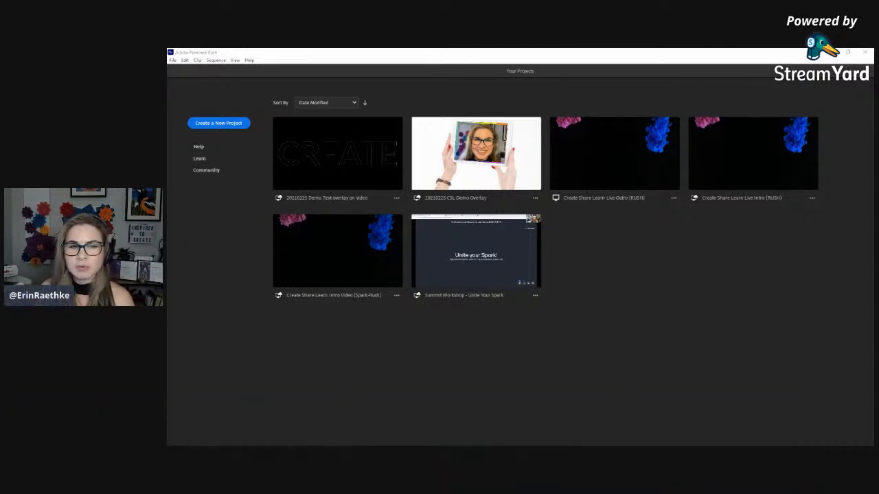
click(226, 126)
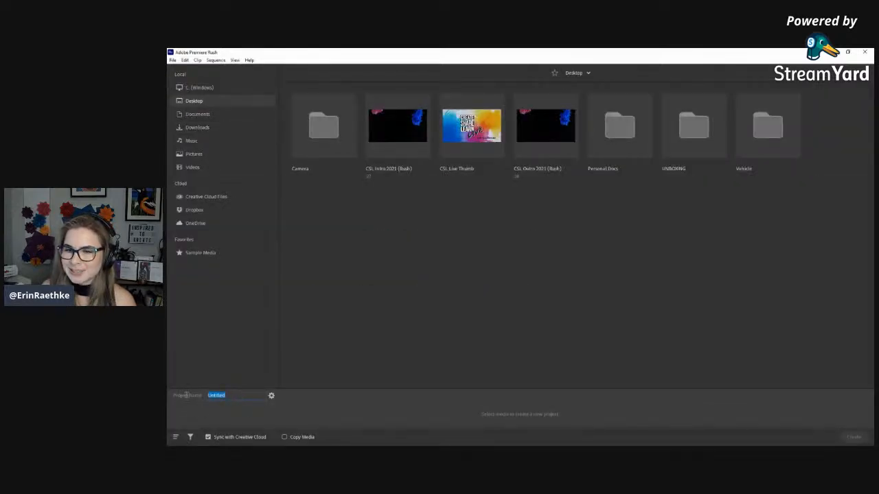
text(CSL Example)
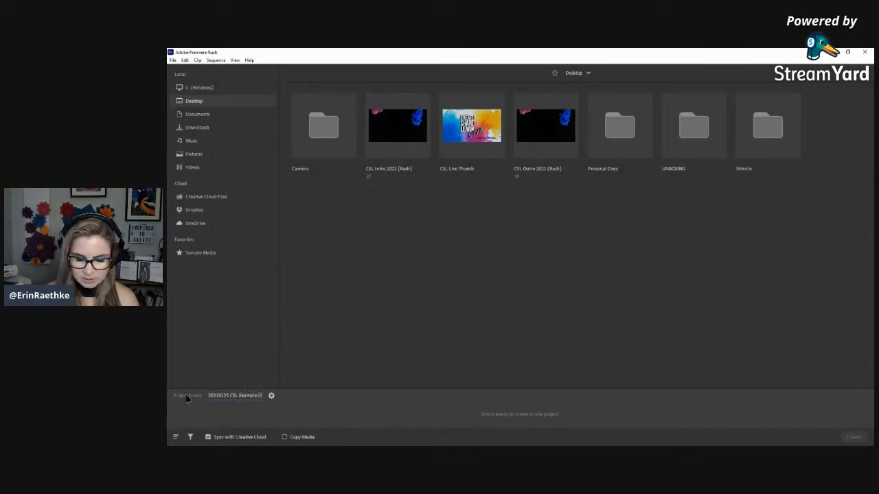
text(Demo 2)
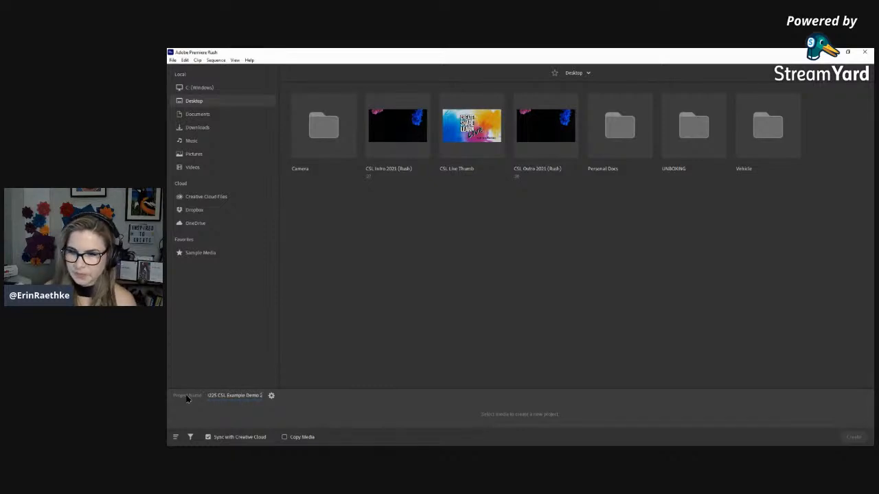
click(429, 362)
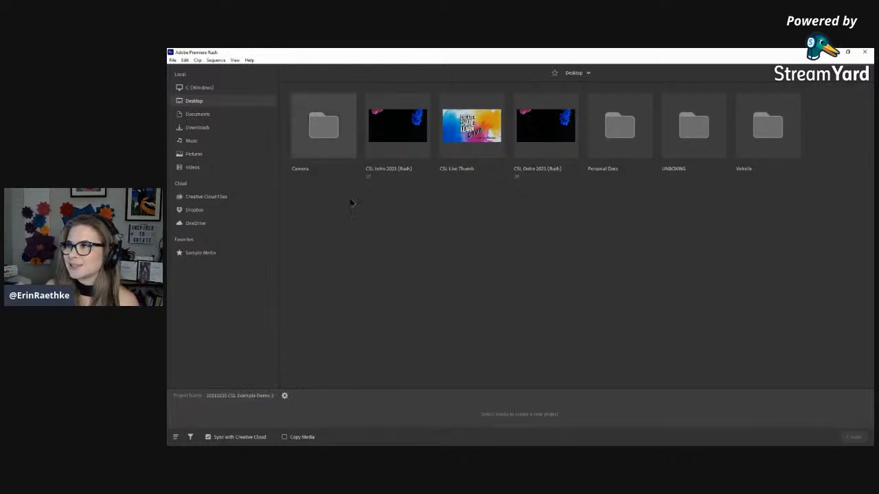
Browse the Creative Cloud files for project media and open the Overlay videos demo folder inside CSL LIVE
click(218, 198)
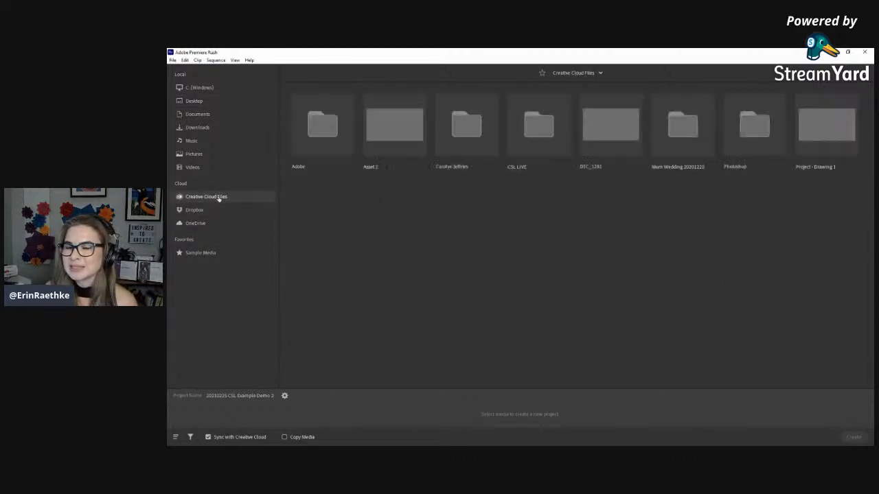
double_click(534, 141)
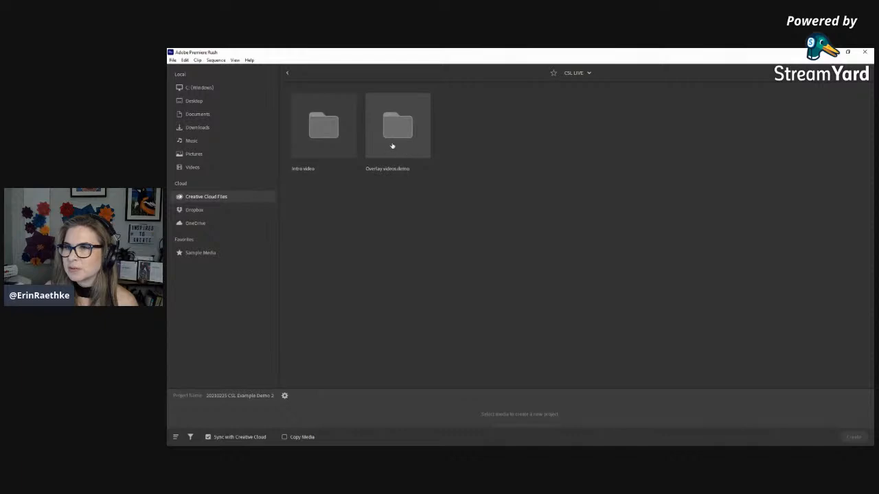
double_click(392, 146)
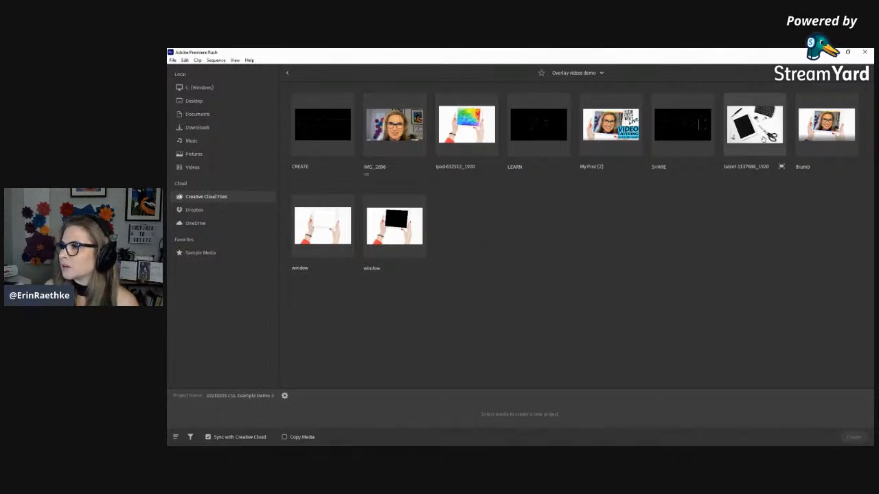
click(755, 131)
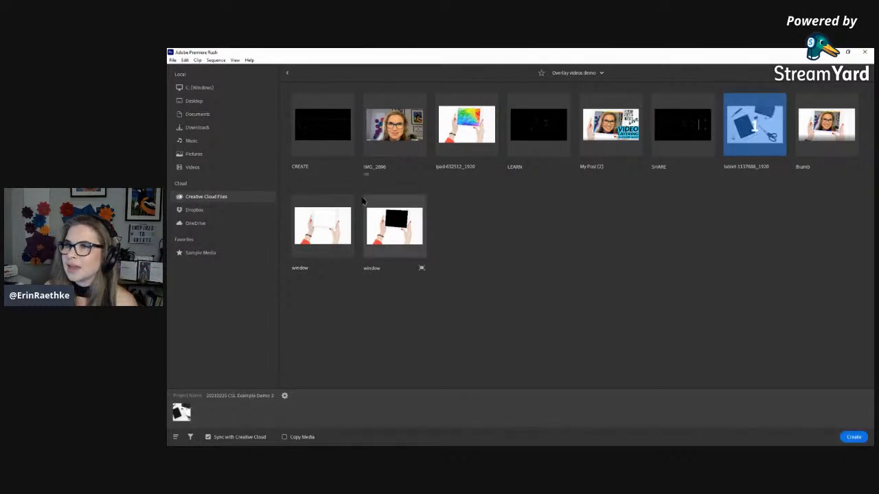
click(399, 125)
click(398, 125)
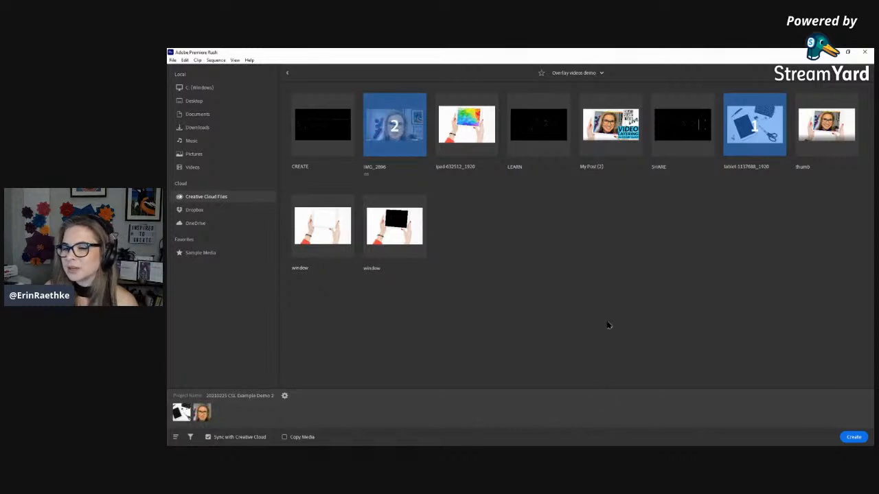
click(754, 125)
click(397, 129)
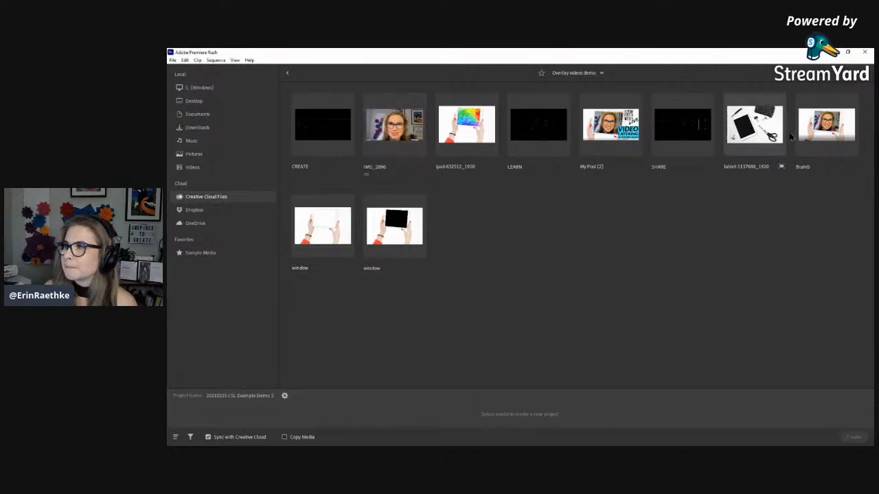
Choose the tablet-1137688_1920 image first and the IMG_2896 video second, and create the project with them
click(754, 124)
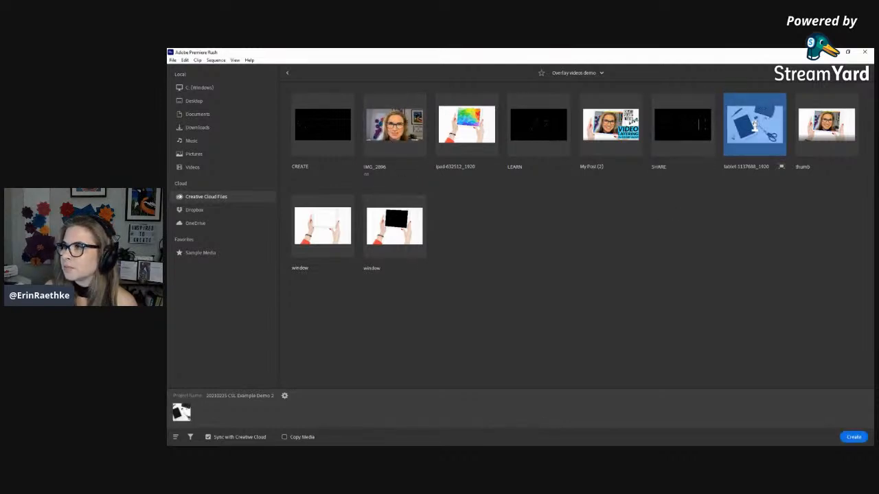
click(404, 154)
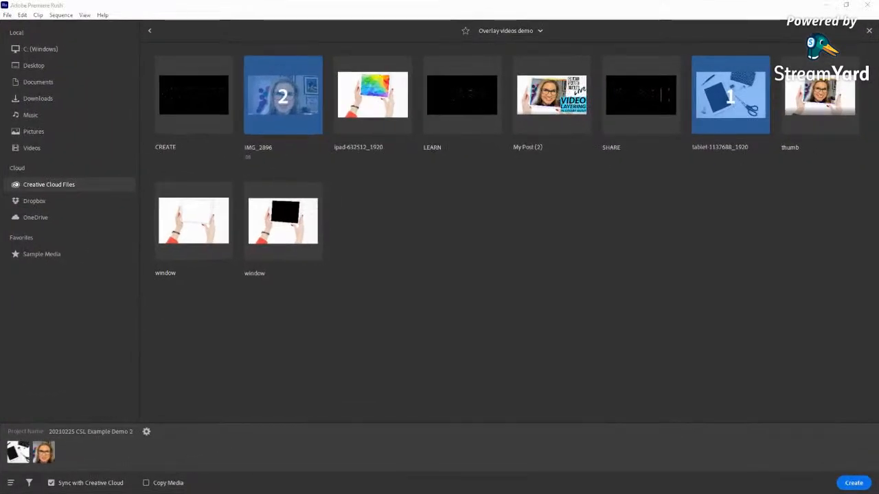
click(854, 484)
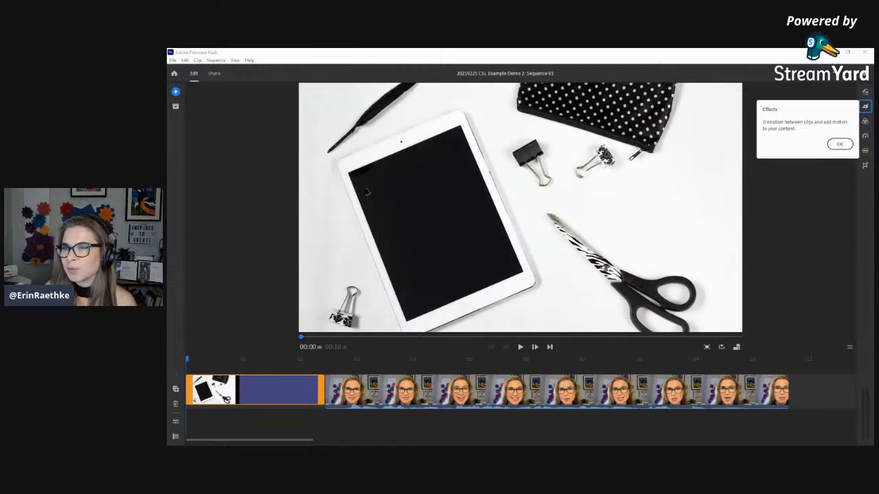
Try to rotate the tablet image until the tablet stands upright, and enlarge and shift it in the frame
click(419, 229)
click(221, 387)
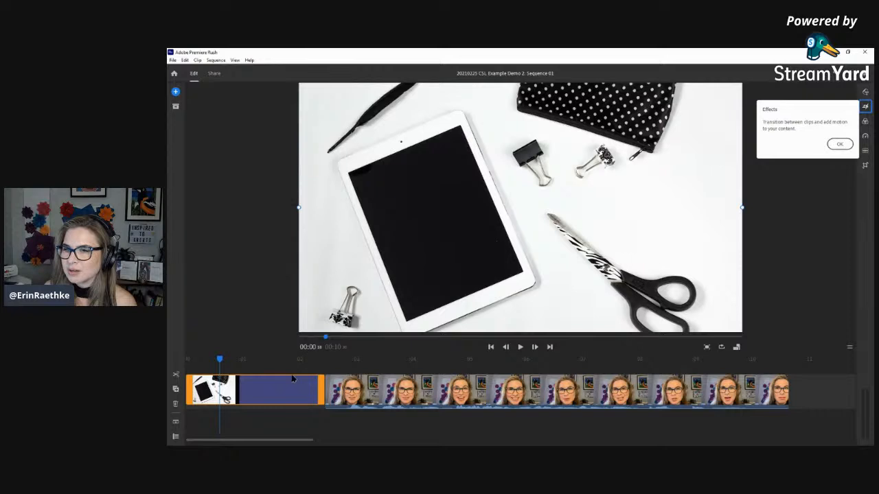
drag(302, 208, 340, 207)
drag(336, 329, 308, 251)
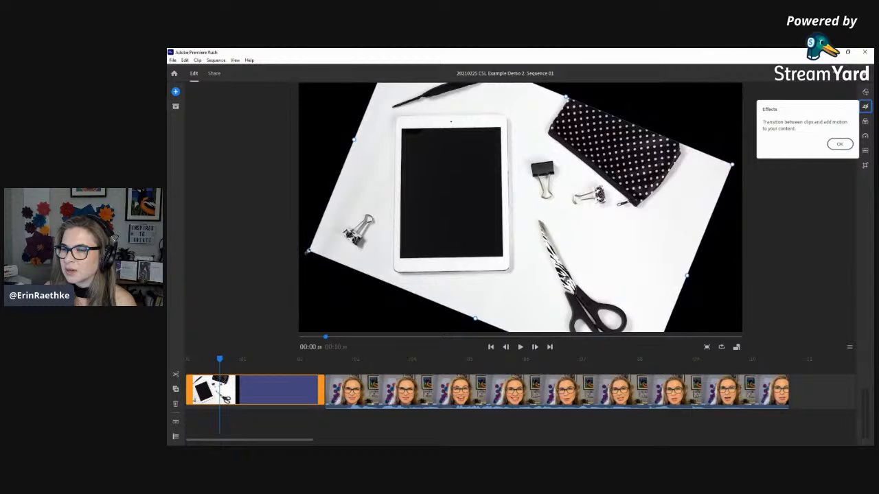
drag(308, 252, 42, 307)
drag(477, 247, 615, 282)
drag(476, 241, 543, 384)
drag(473, 210, 463, 369)
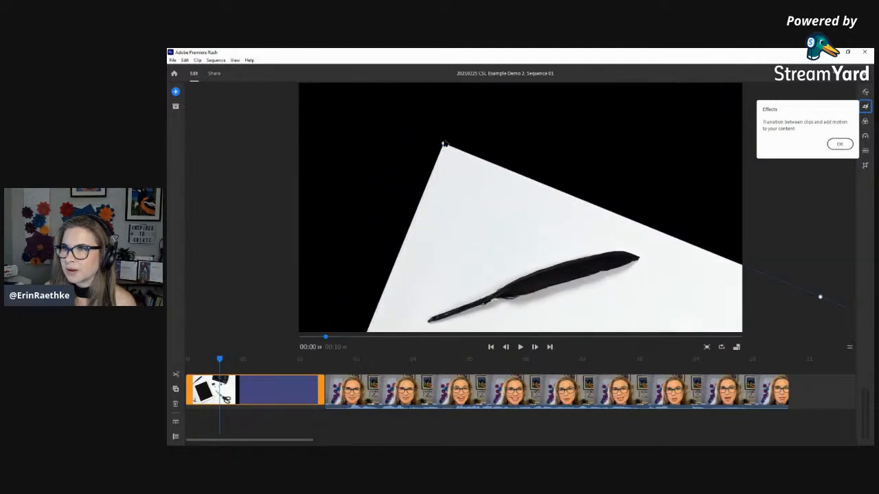
Shrink the tablet image, rotate it to portrait orientation with the tablet lying sideways, and align it with the frame's left edge
drag(443, 145, 407, 300)
drag(462, 324, 484, 243)
drag(601, 292, 428, 161)
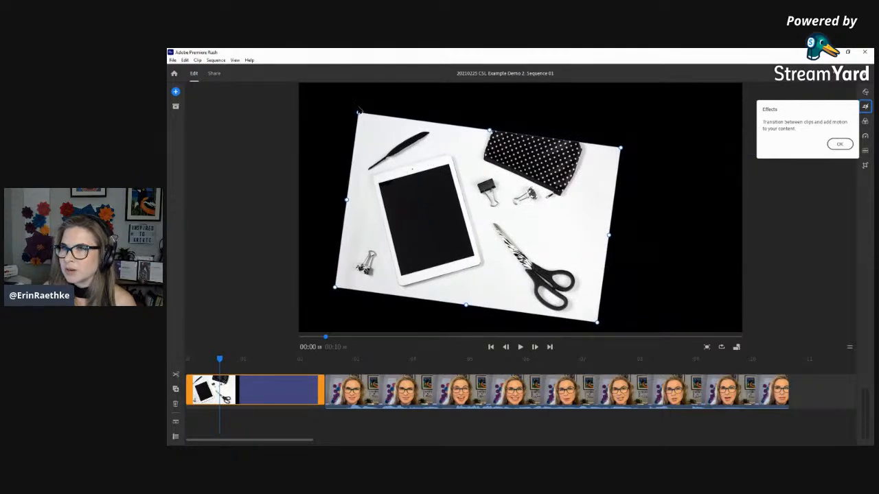
drag(355, 110, 442, 210)
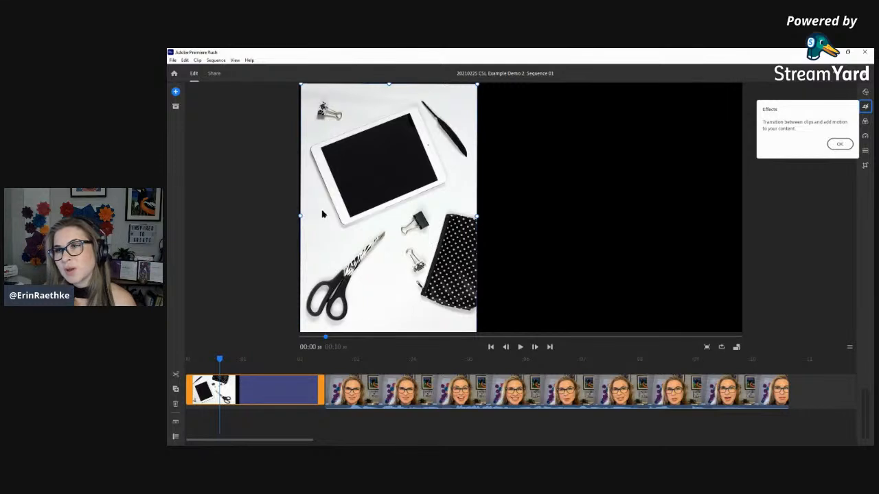
key(Right)
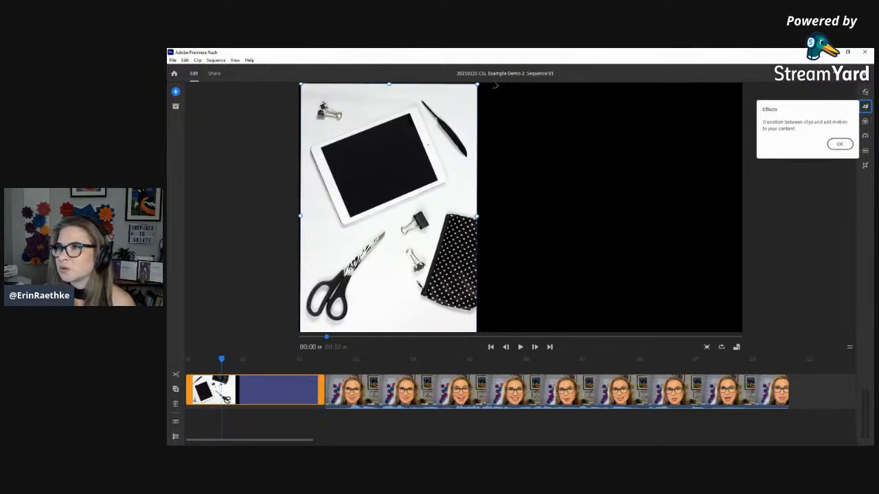
Enlarge the tablet image to about 60% of the frame width, reposition it to show the whole tablet, and dismiss the Effects tip
drag(477, 85, 525, 77)
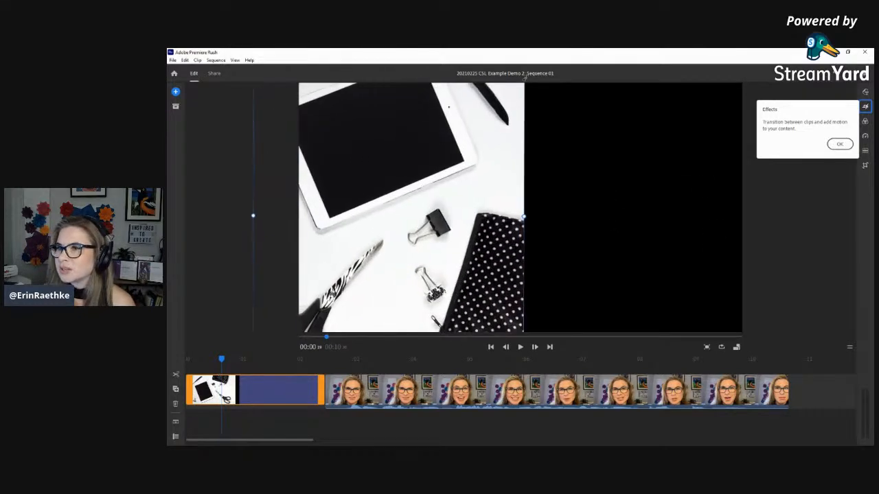
drag(464, 183, 511, 248)
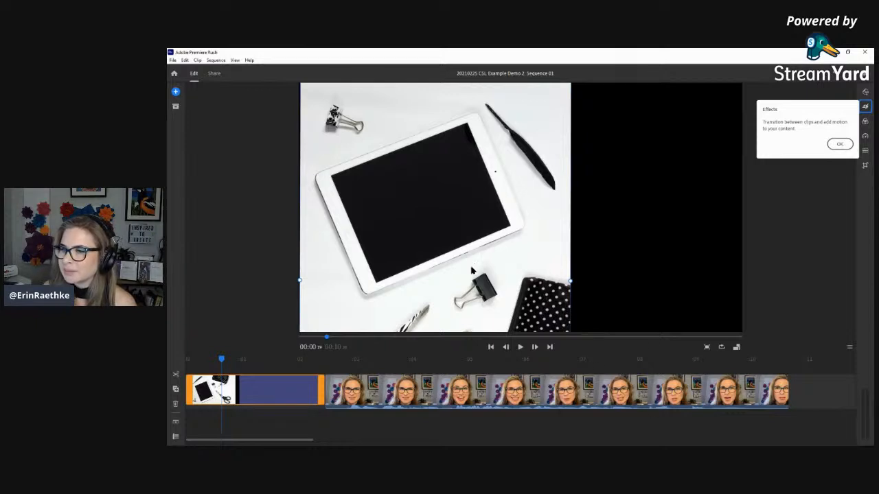
click(842, 145)
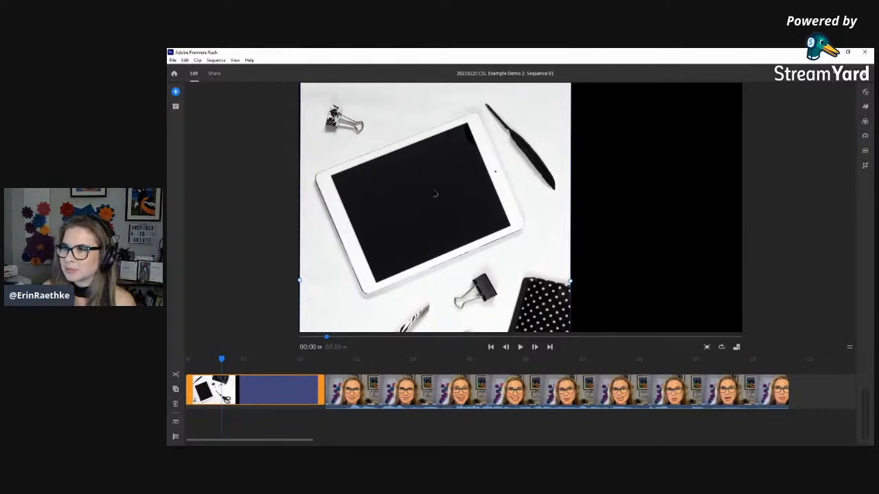
mouse_move(461, 229)
mouse_down()
mouse_move(463, 242)
mouse_move(458, 235)
mouse_up()
drag(462, 276, 466, 277)
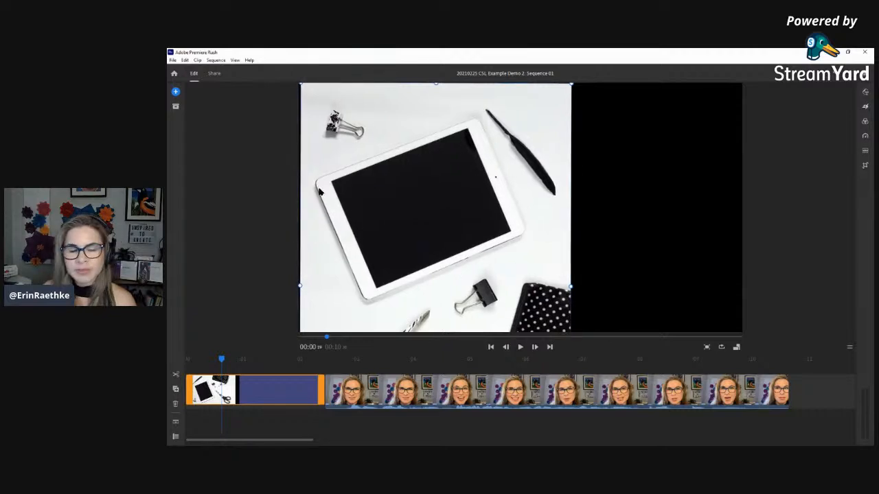
Preview the beginning of the IMG_2896 video clip, and return to the tablet image clip
click(376, 398)
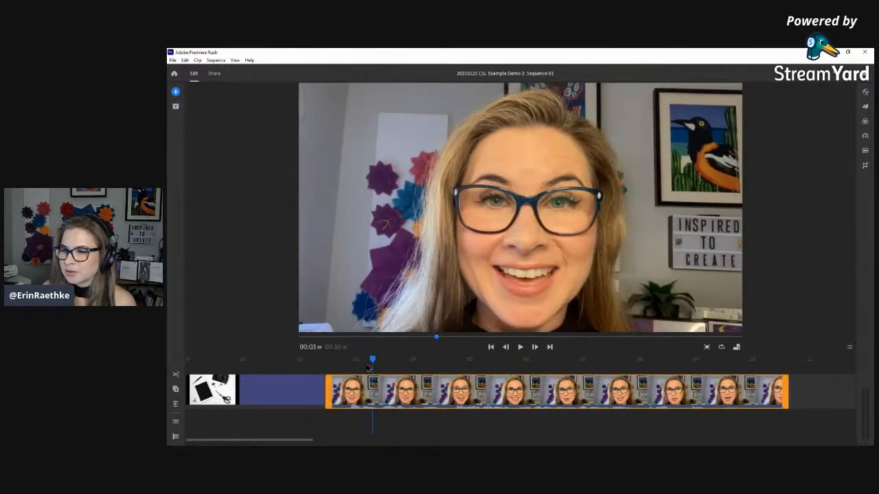
drag(373, 360, 348, 360)
click(222, 395)
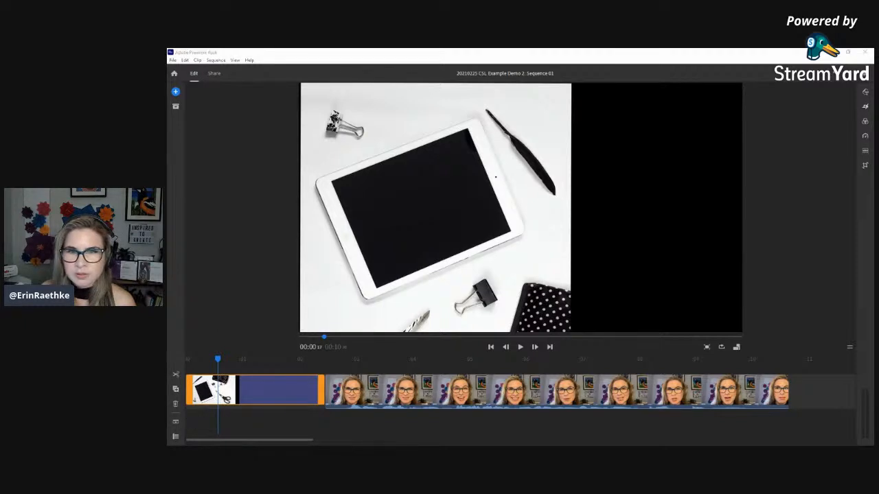
Show the track controls and make the timeline area taller
click(176, 424)
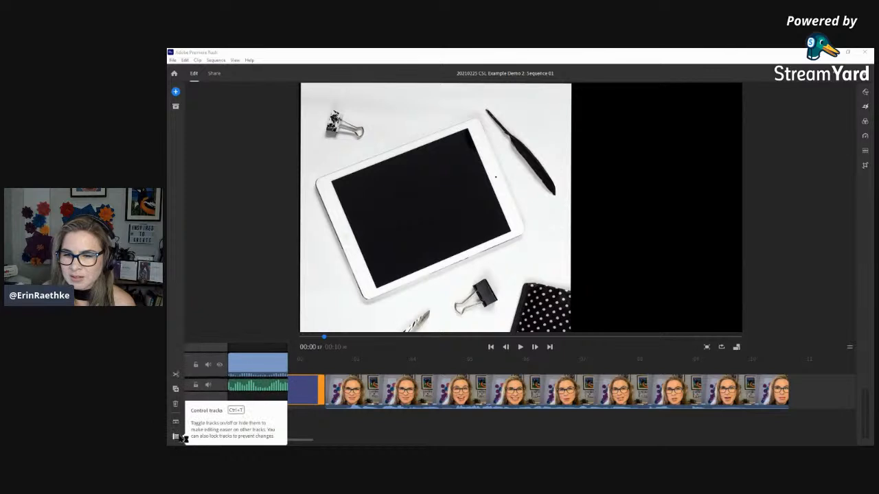
click(175, 436)
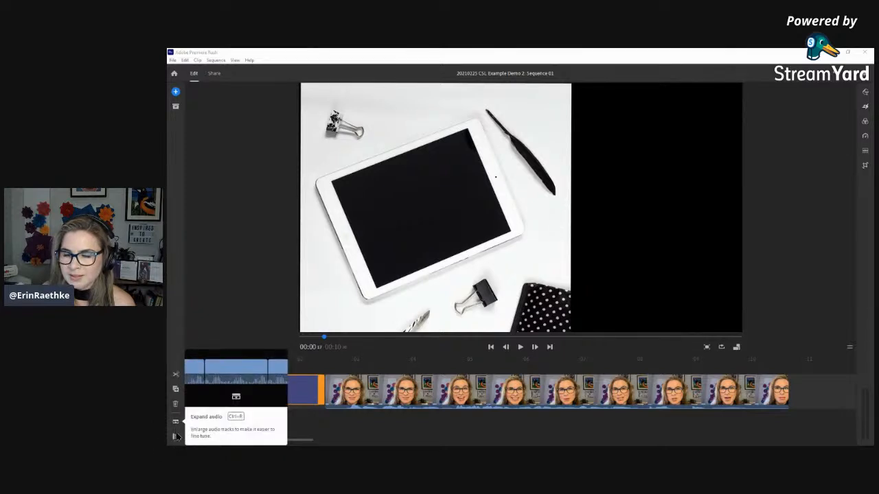
click(176, 438)
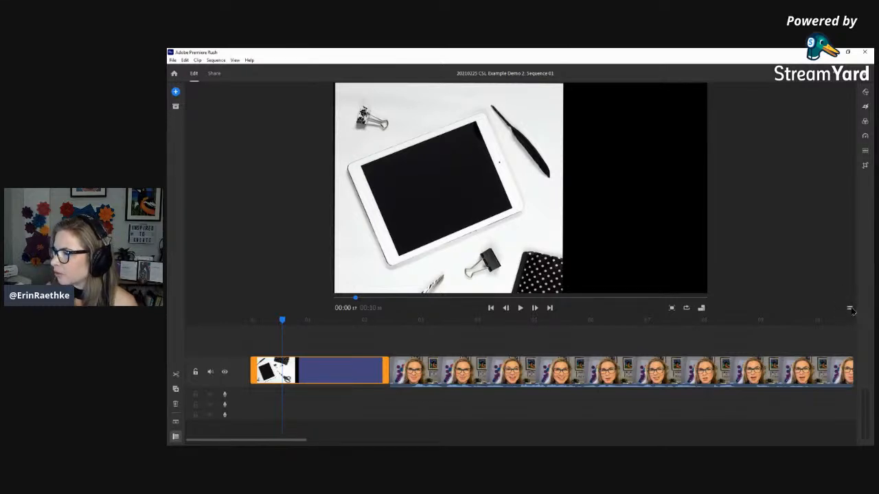
drag(850, 309, 846, 265)
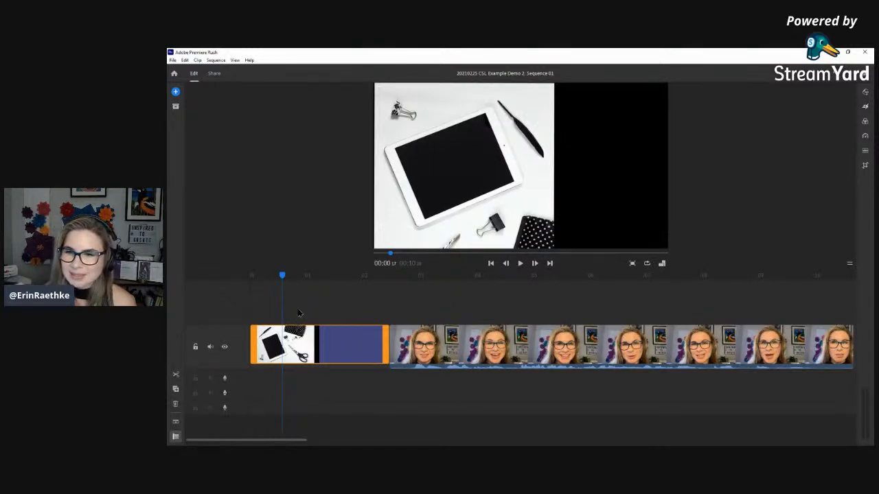
Scale the IMG_2896 video clip down to about half of the frame's size
click(456, 358)
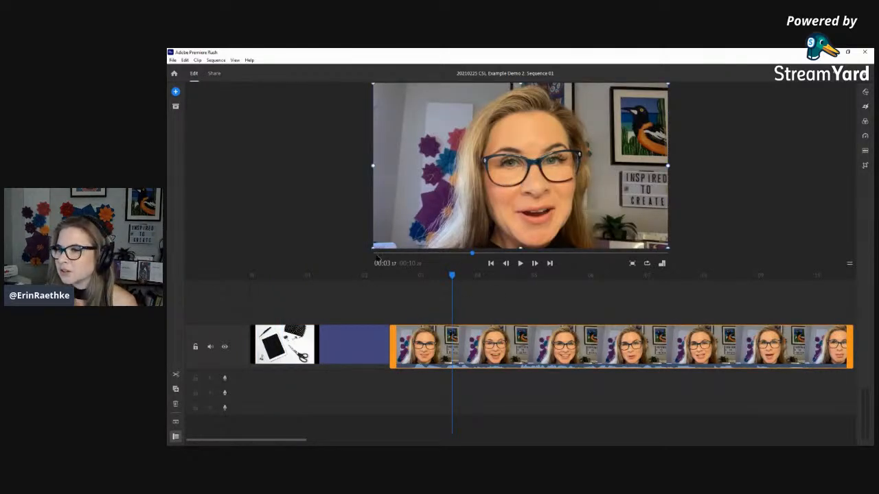
drag(373, 247, 461, 206)
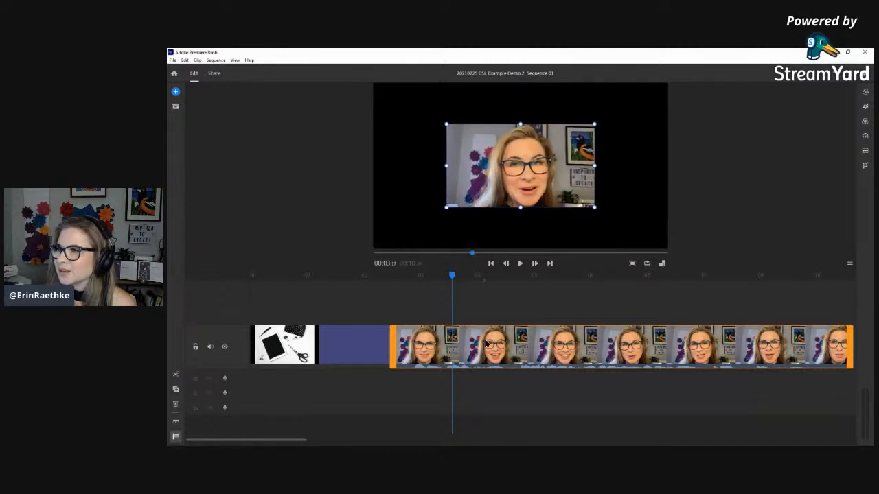
Shrink the IMG_2896 clip to about 42% of the frame's width and move it onto a track above the tablet image, overlapping it in time
drag(594, 123, 583, 130)
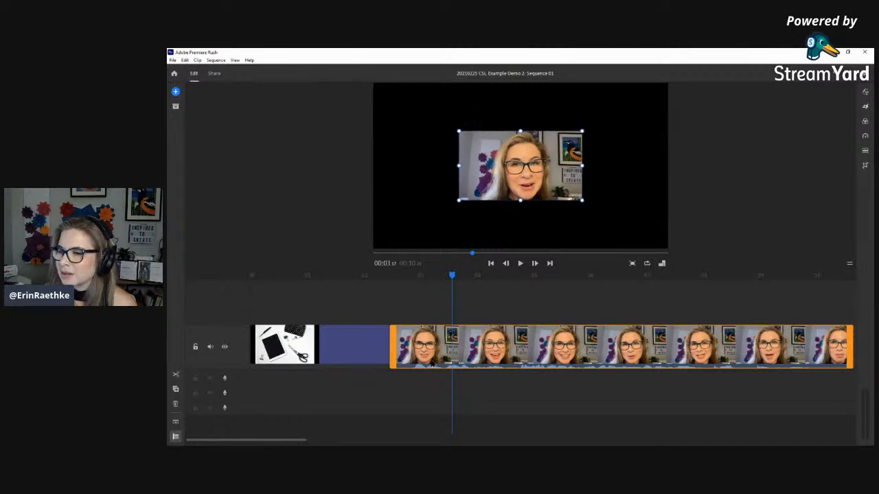
drag(429, 359, 432, 320)
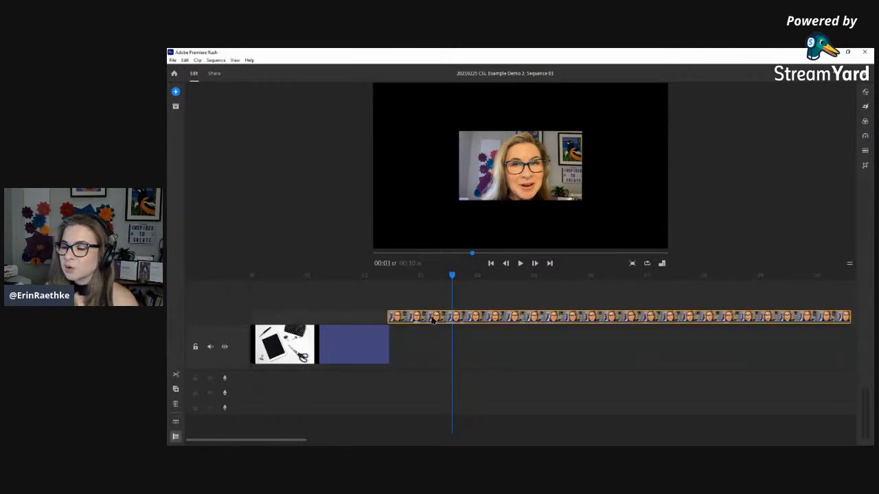
drag(431, 319, 317, 324)
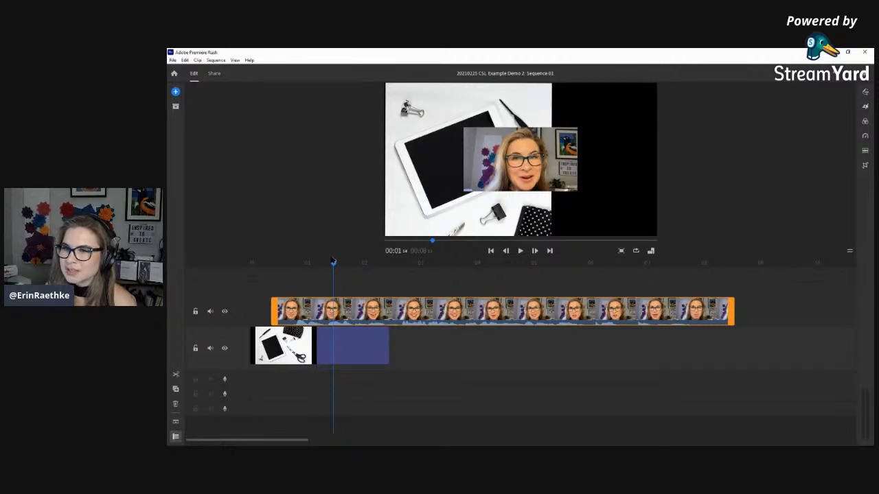
mouse_move(333, 265)
mouse_down()
mouse_move(296, 264)
mouse_move(351, 266)
mouse_move(286, 265)
mouse_move(337, 273)
mouse_move(289, 265)
mouse_move(355, 265)
mouse_move(329, 279)
mouse_up()
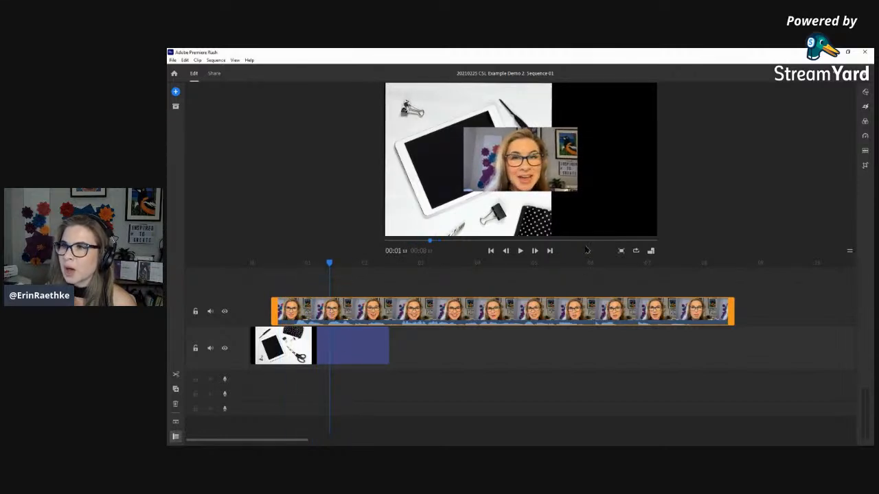
Rotate the video clip to about -22° to match the tablet's tilt, and position it over the tablet's screen
click(516, 170)
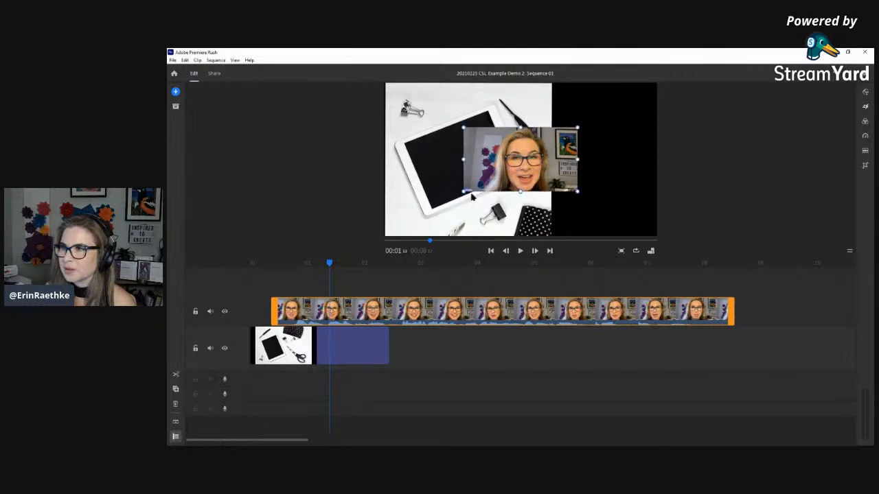
drag(462, 193, 480, 221)
drag(519, 180, 469, 165)
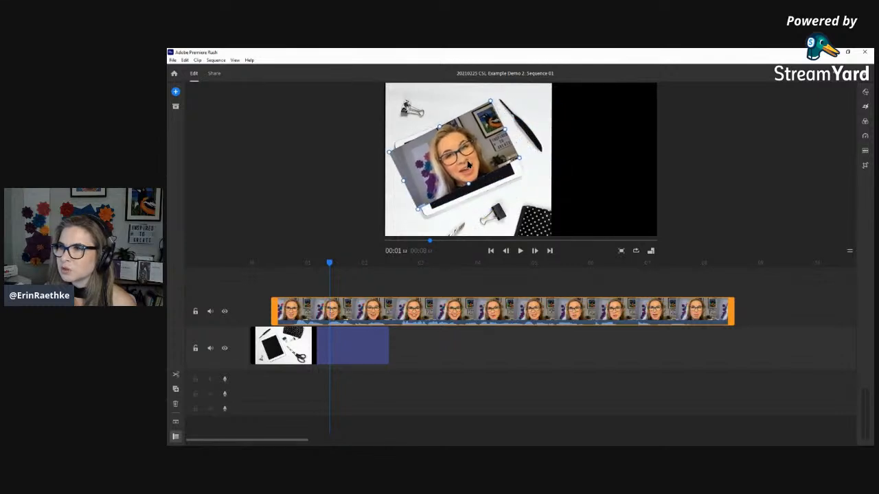
drag(520, 159, 526, 164)
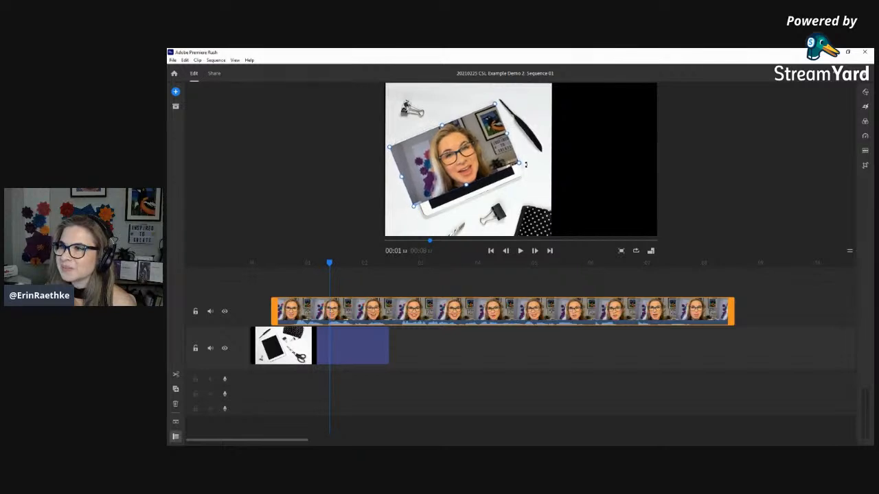
drag(457, 155, 462, 156)
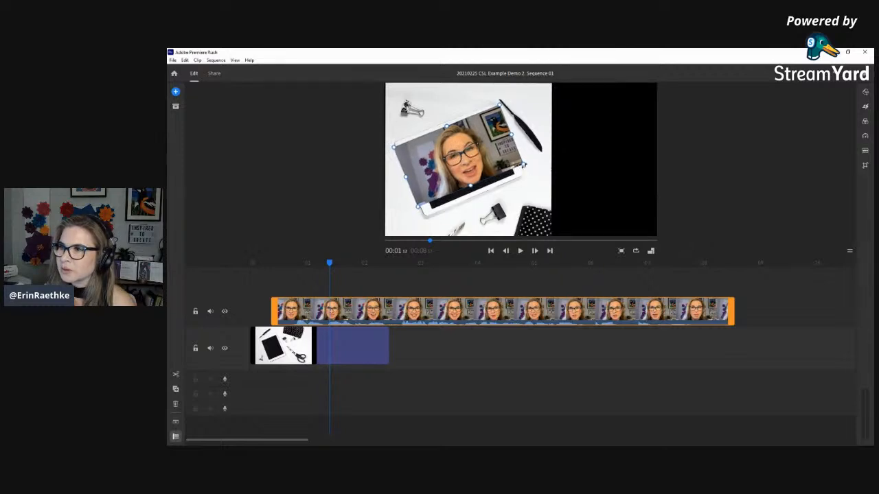
Fine-tune the rotated video clip's size to about 42% scale so it covers the height of the tablet's black screen
drag(471, 185, 472, 177)
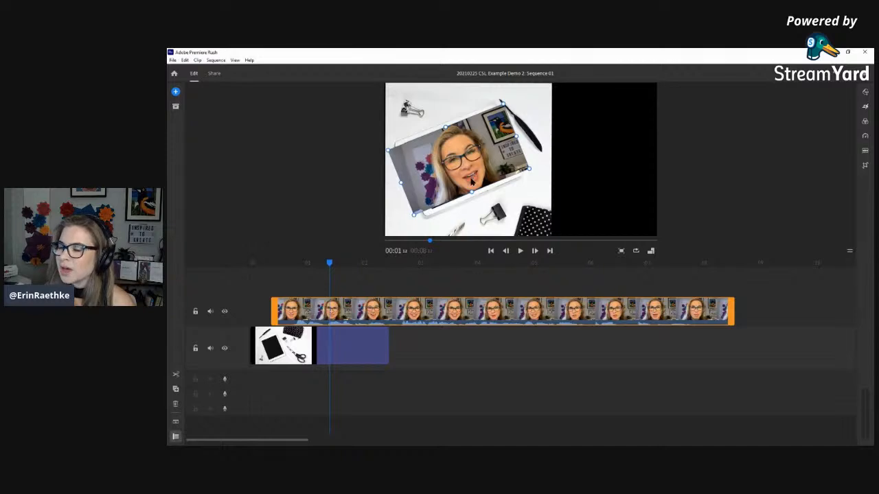
mouse_move(388, 149)
mouse_down()
mouse_move(352, 146)
mouse_move(388, 150)
mouse_up()
drag(520, 143, 520, 145)
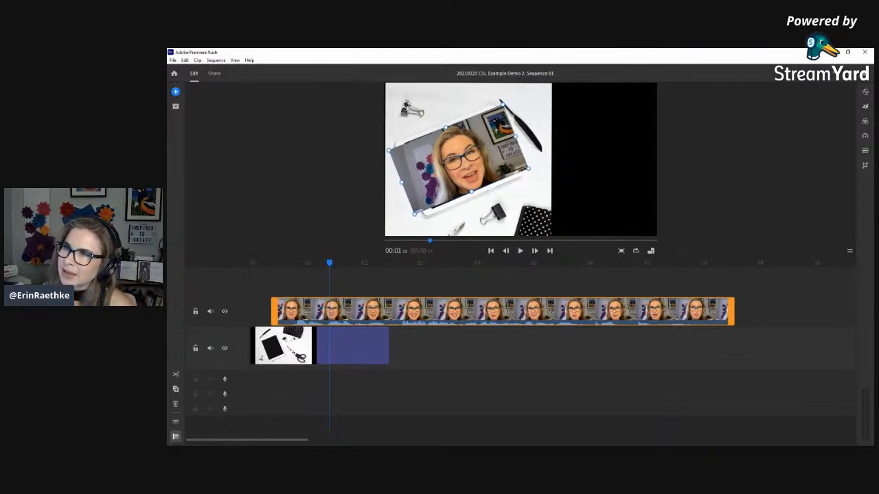
drag(517, 137, 513, 139)
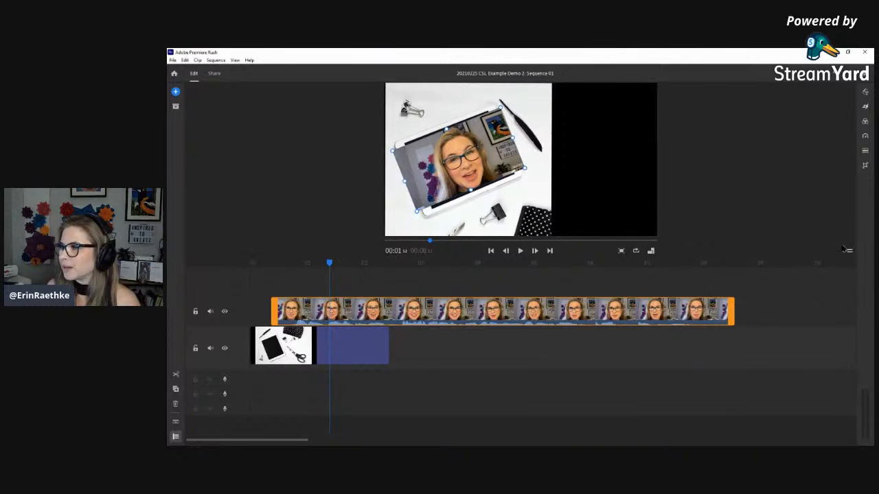
Enlarge the preview area by shrinking the timeline, and nudge the video clip into closer alignment with the tablet's screen
drag(851, 252, 851, 360)
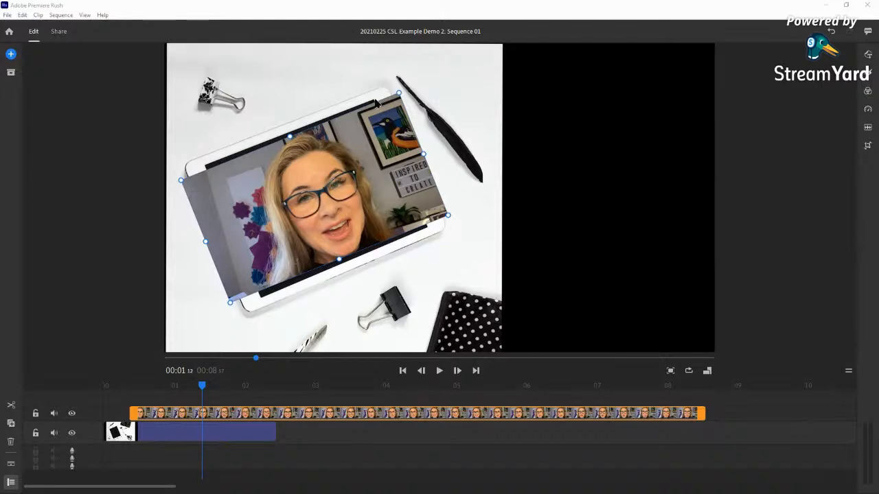
drag(347, 223, 322, 199)
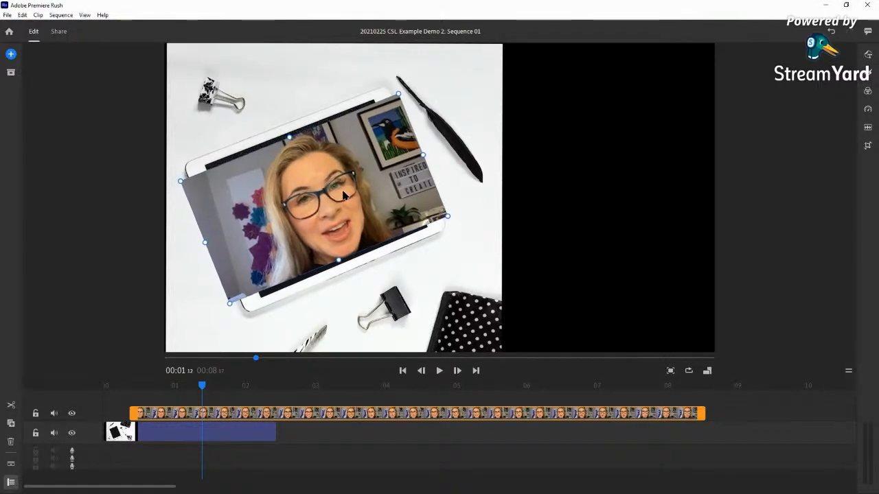
drag(341, 194, 345, 196)
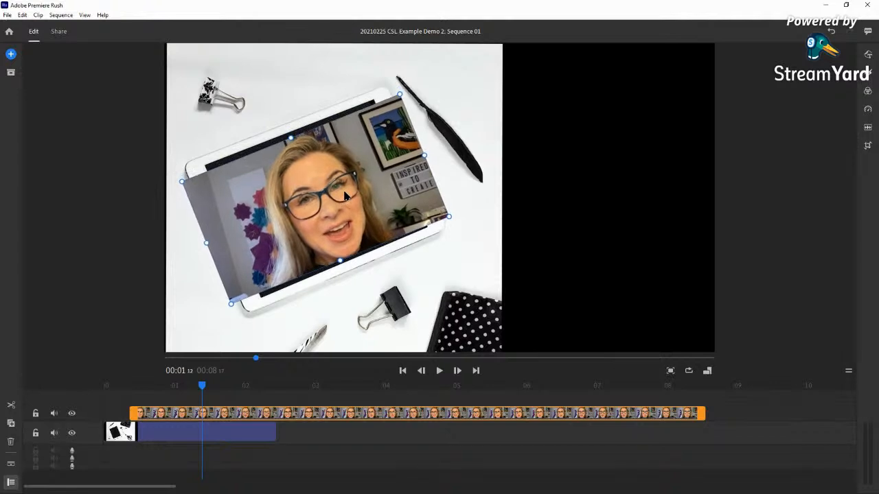
drag(291, 138, 289, 137)
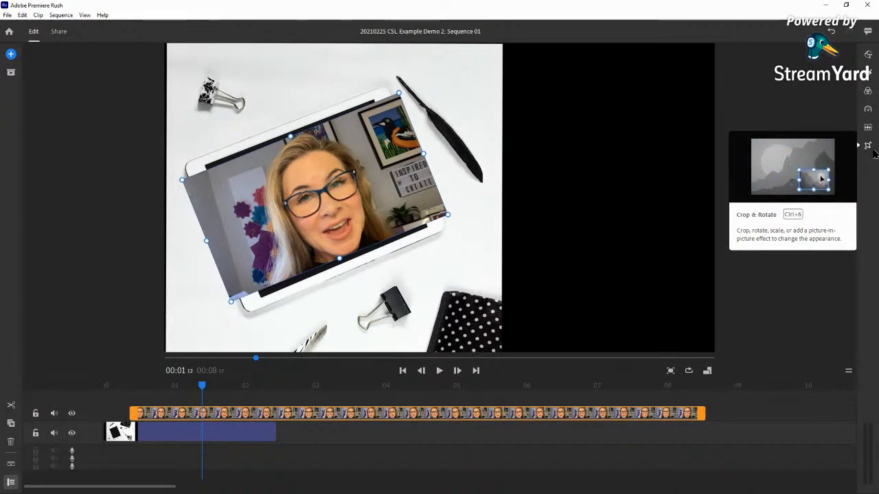
Open the Crop & Rotate settings for the video clip, and try the Fill option and the scaling option beside it
click(869, 146)
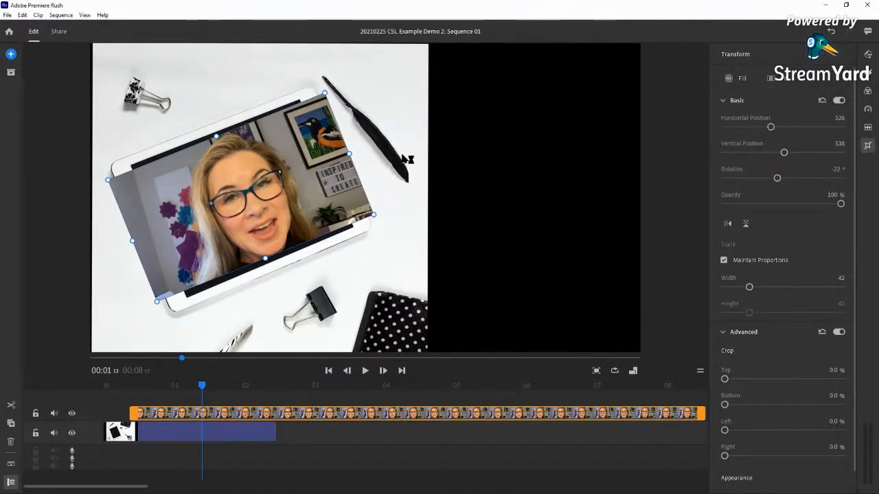
click(731, 79)
click(730, 81)
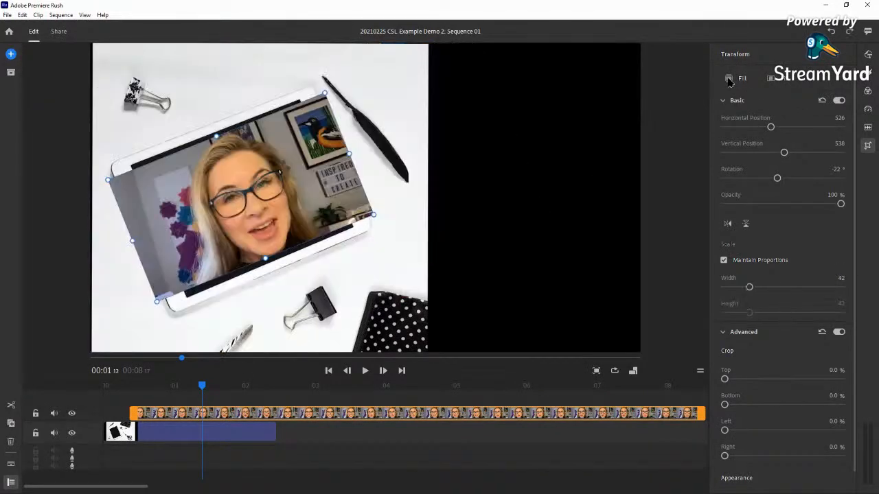
click(771, 81)
click(771, 81)
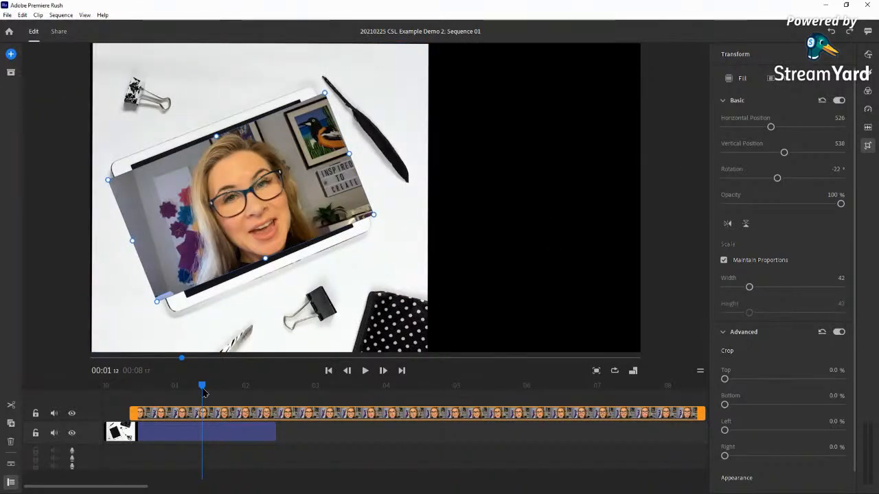
Move the playhead to 00:01 04 and reposition the video clip to horizontal 526 and vertical 542, keeping opacity at 100%
drag(201, 390, 183, 389)
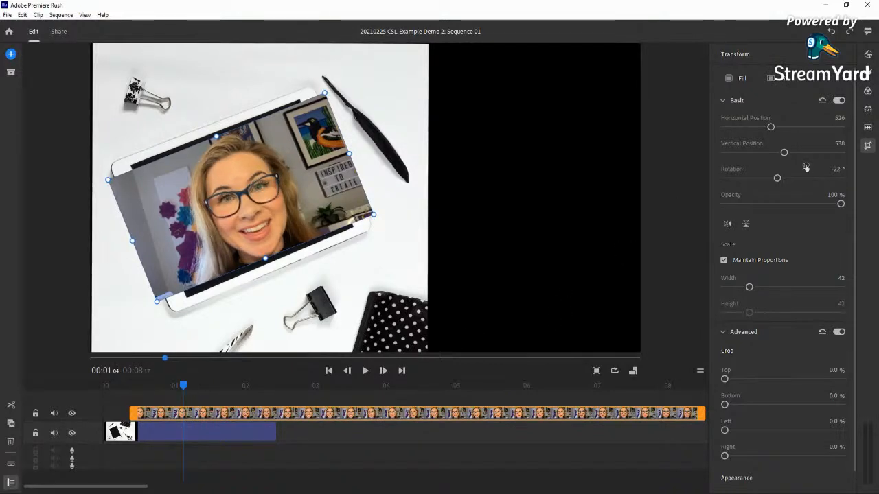
drag(770, 127, 769, 130)
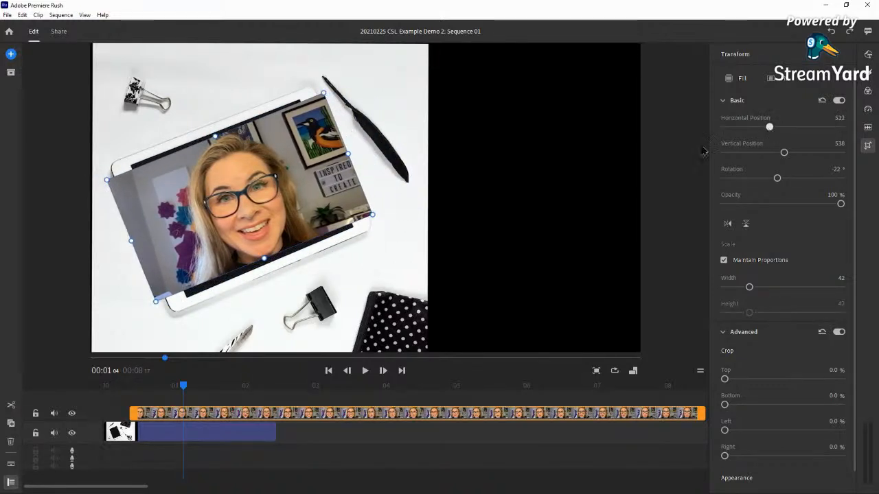
drag(209, 191, 225, 194)
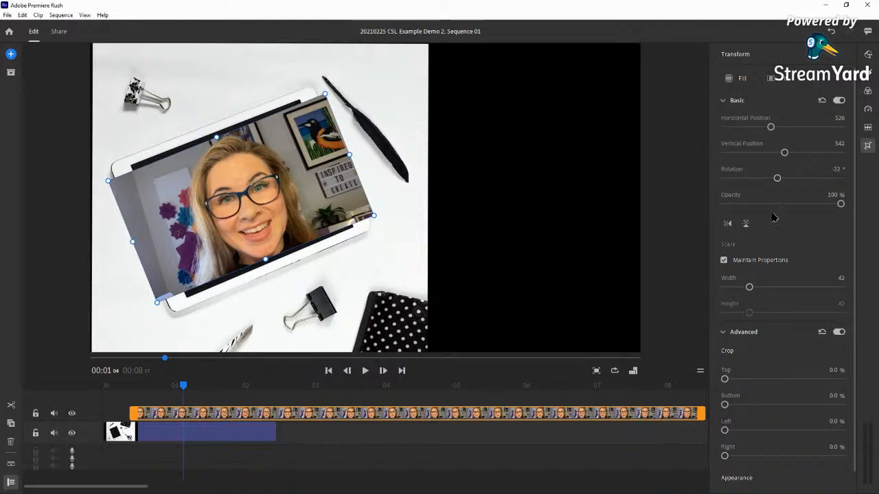
mouse_move(840, 204)
mouse_down()
mouse_move(734, 214)
mouse_move(850, 208)
mouse_up()
Crop the video clip by 13.8% on its left side and 12.6% on its right side to fit the tablet's screen
scroll(793, 255, down, 1)
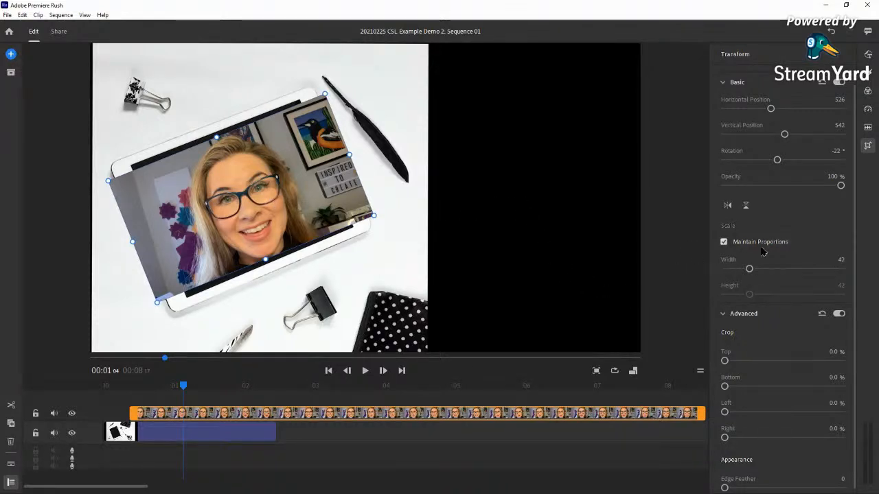
scroll(762, 296, down, 1)
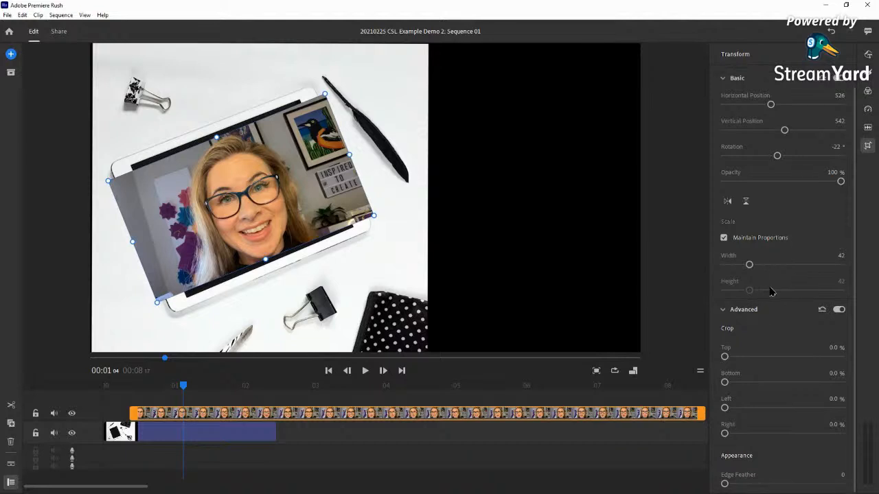
click(723, 310)
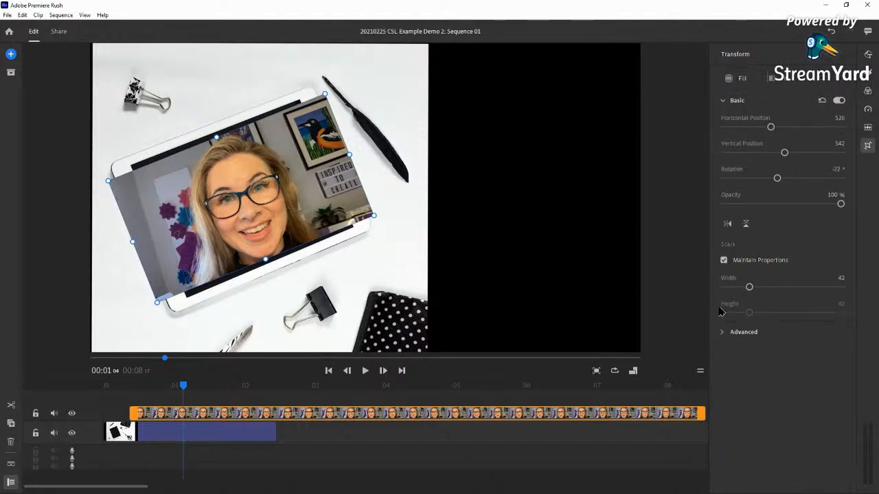
click(726, 331)
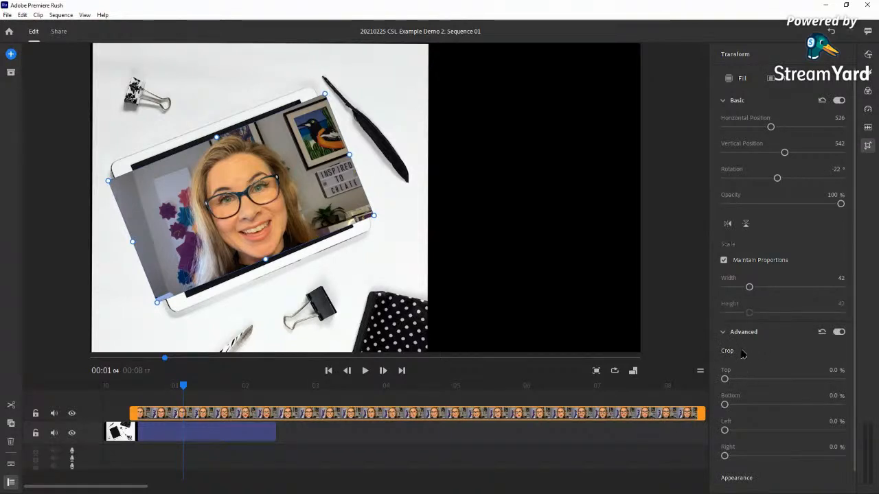
scroll(753, 375, down, 2)
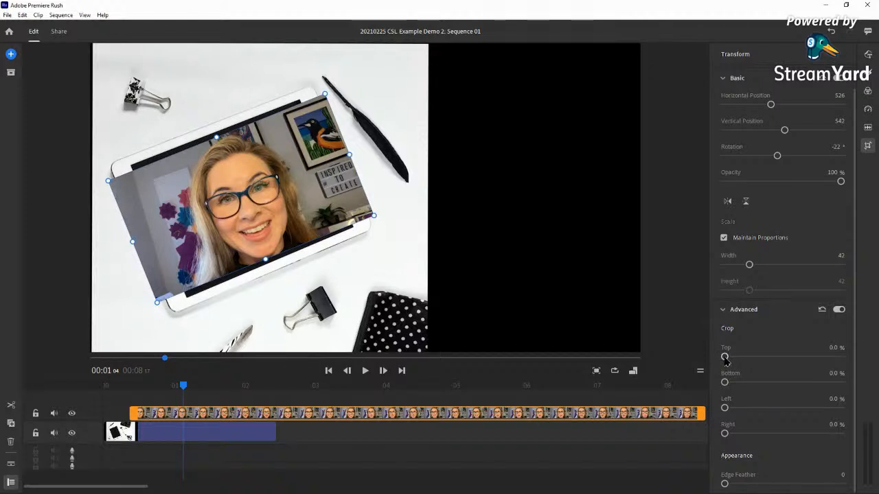
drag(725, 358, 743, 382)
drag(787, 381, 700, 385)
drag(726, 409, 741, 410)
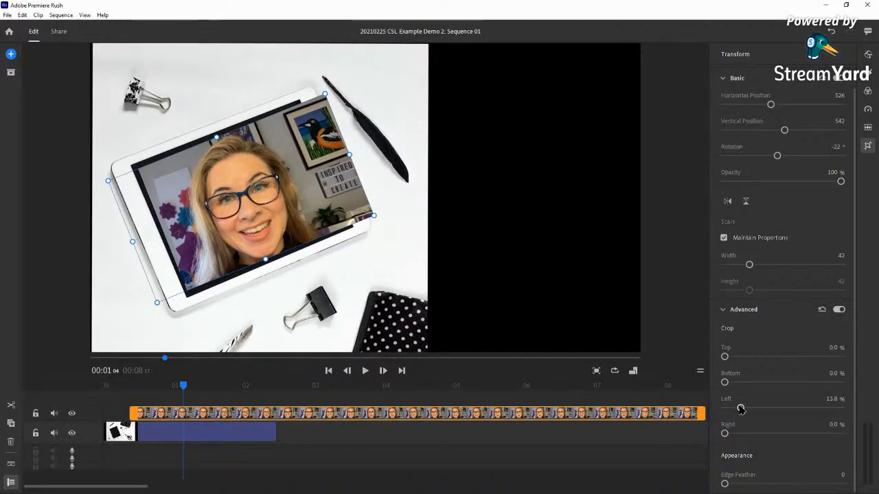
drag(726, 436, 739, 434)
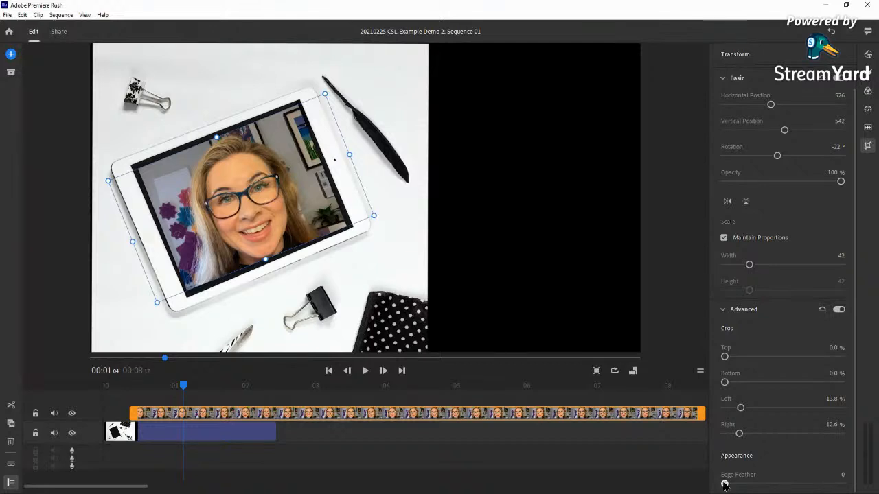
Try the full range of edge feathering on the video clip, and set Edge Feather to 18
drag(730, 484, 864, 488)
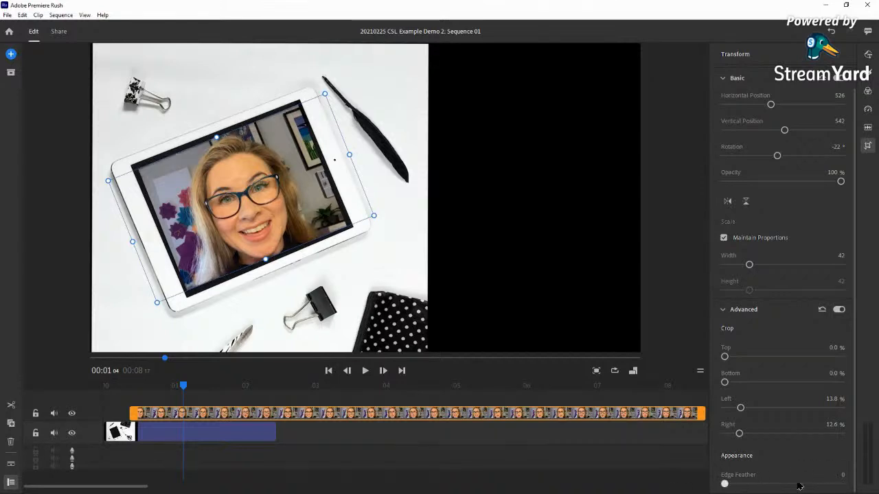
drag(840, 484, 726, 483)
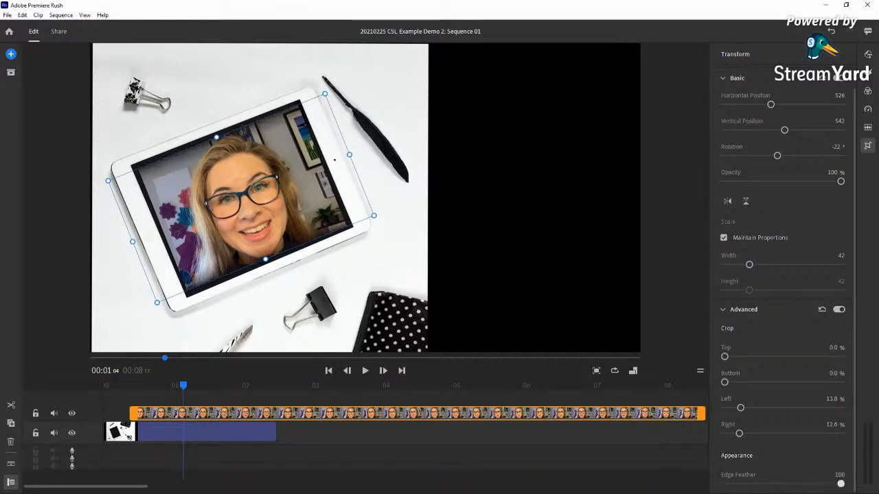
drag(725, 484, 745, 485)
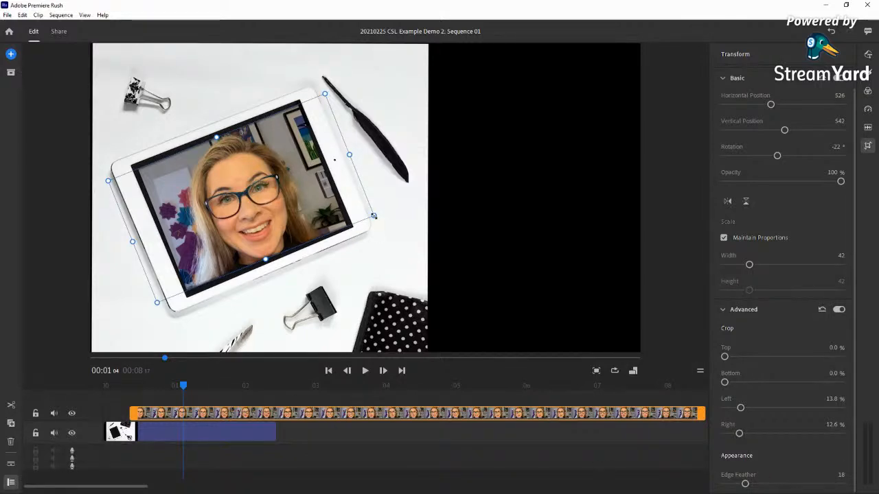
Play the sequence to preview the video on the tablet's screen, and select the tablet image clip
key(Left)
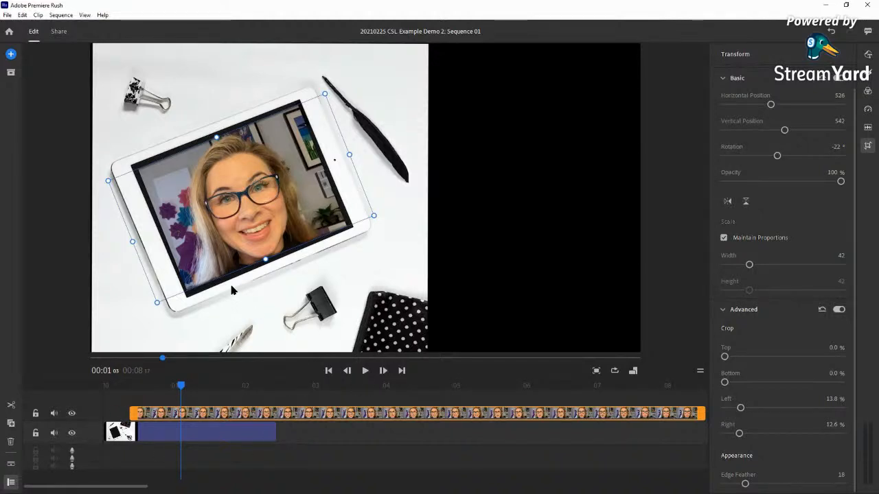
click(365, 371)
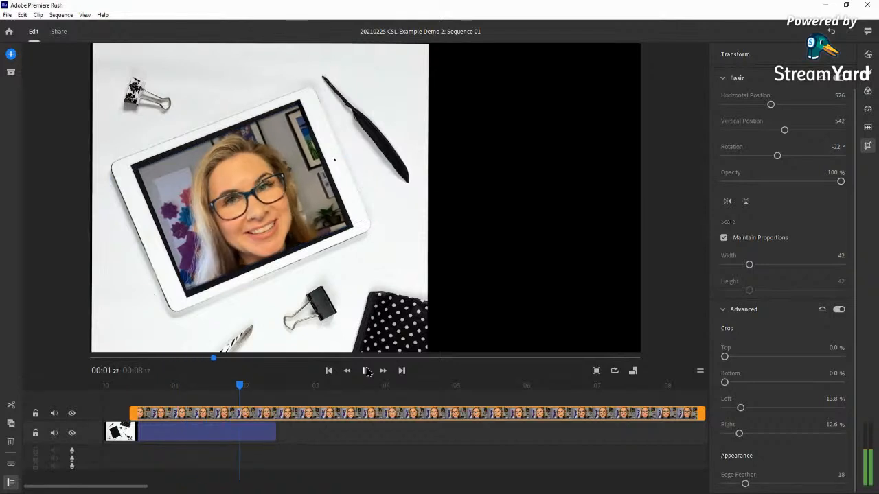
click(366, 371)
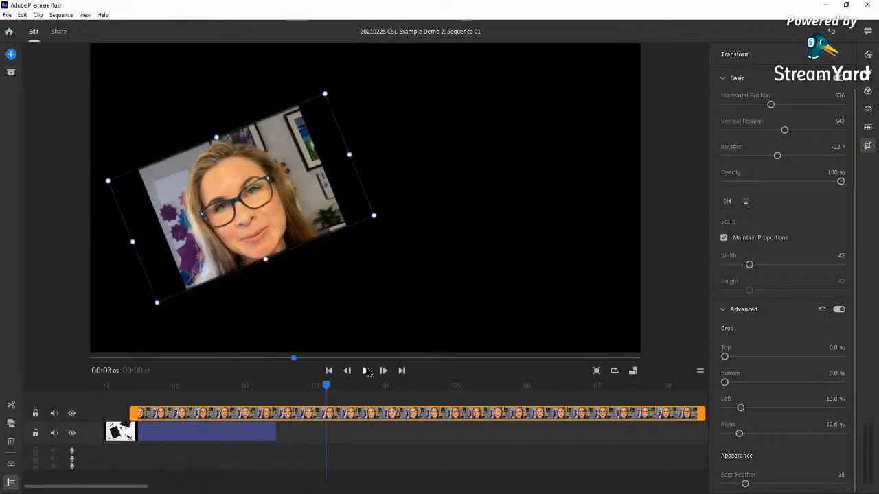
click(254, 434)
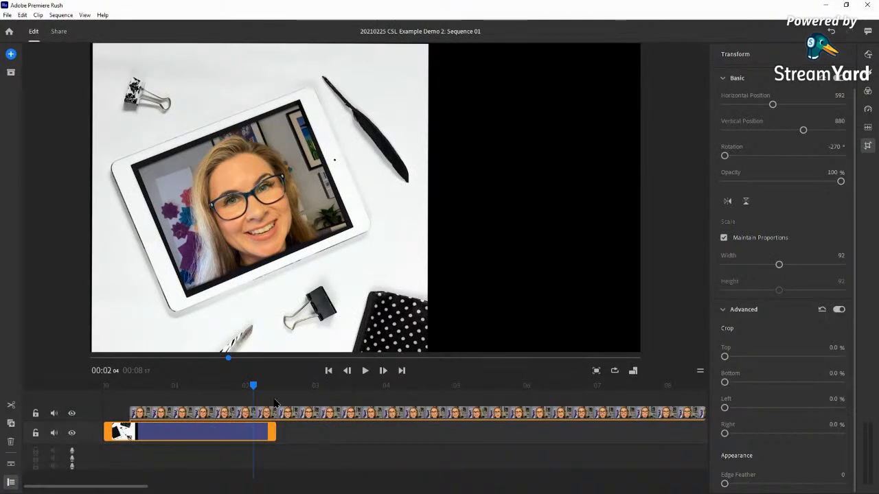
Move the video clip to the start of the timeline so it begins together with the tablet image clip
click(125, 433)
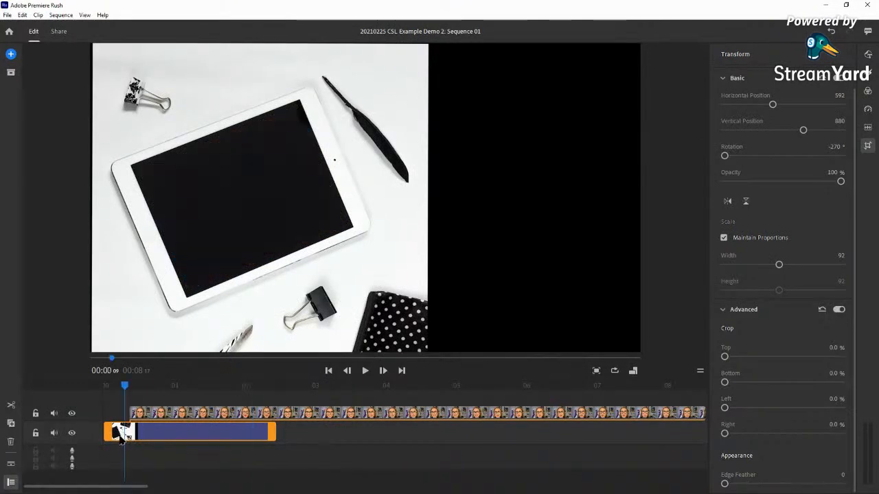
drag(146, 415, 119, 418)
click(118, 432)
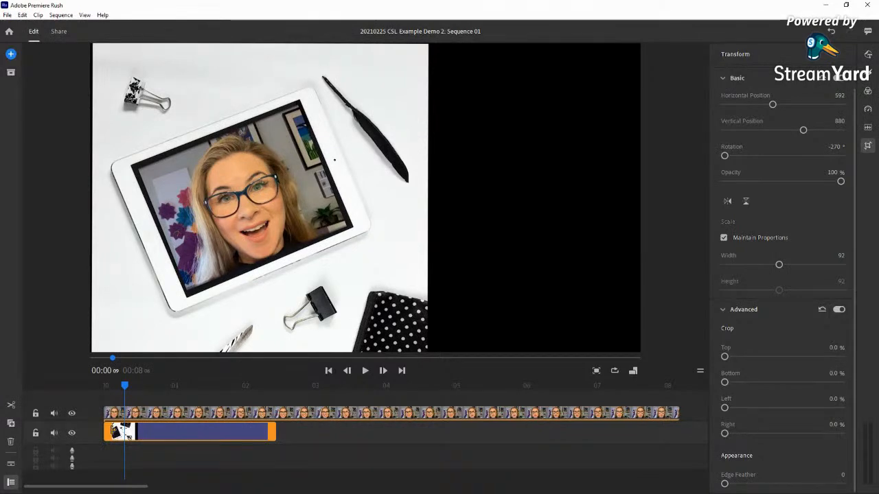
Extend the end of the tablet image clip to the end of the video clip
drag(125, 386, 255, 386)
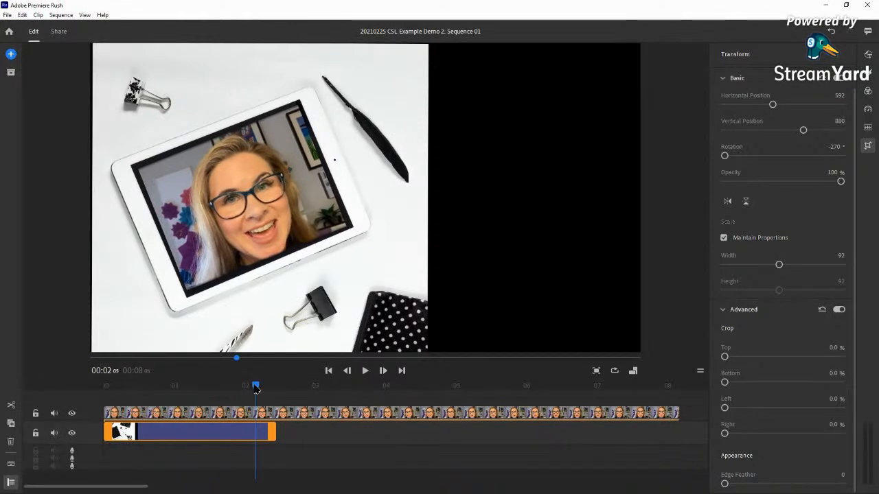
click(268, 436)
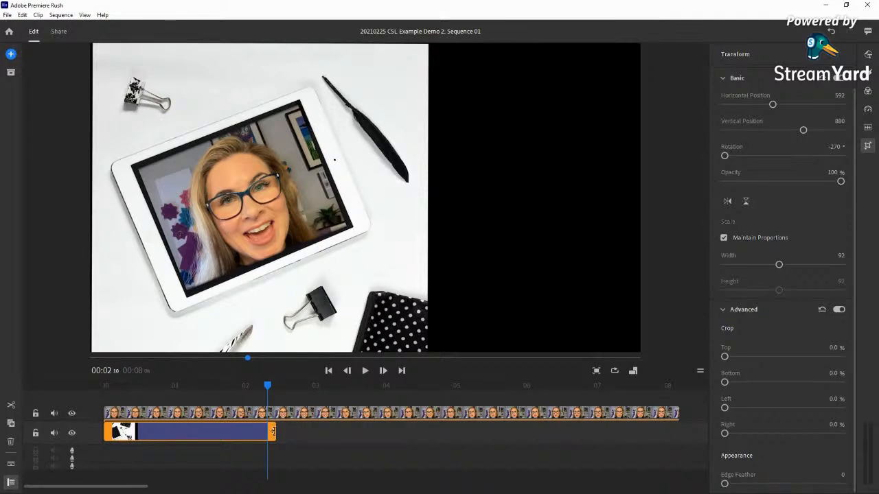
drag(274, 431, 677, 439)
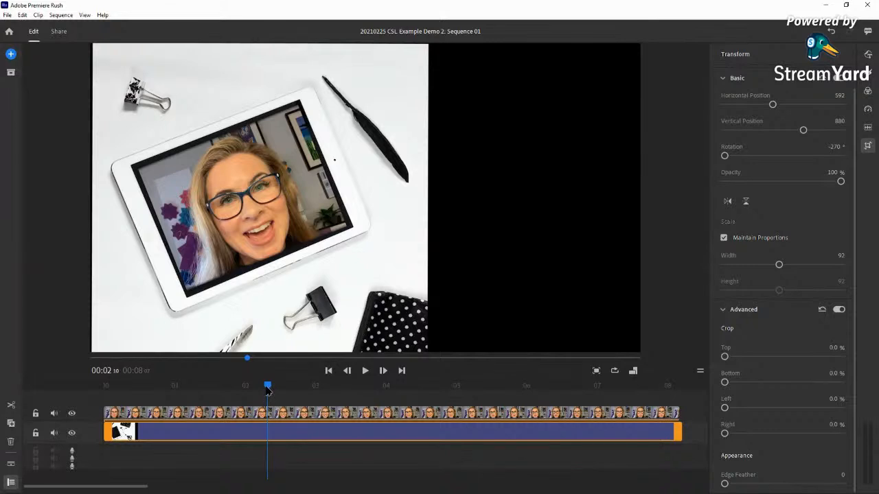
Play the sequence and scrub back to about 00:05 26 to look for a cut point near its end
click(365, 371)
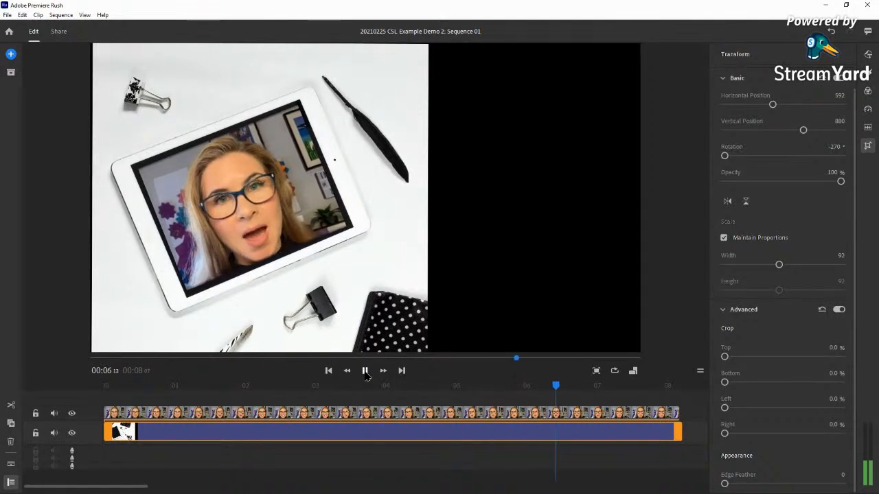
click(365, 371)
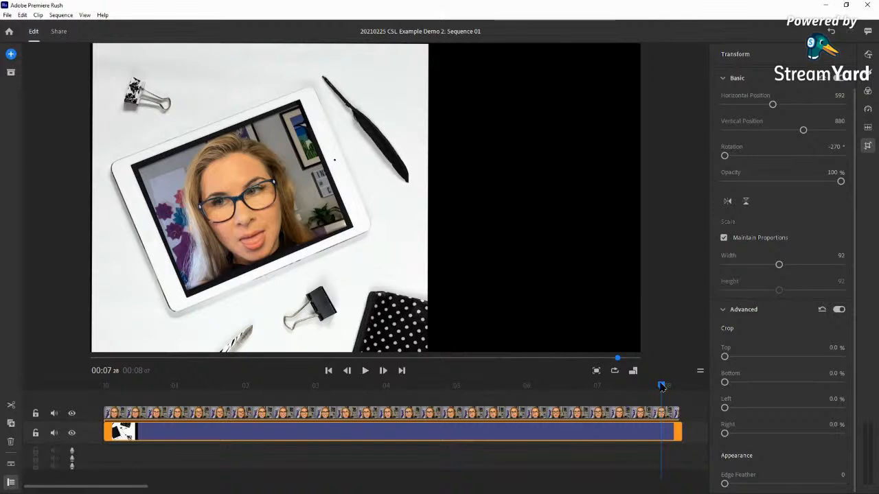
drag(661, 387, 528, 412)
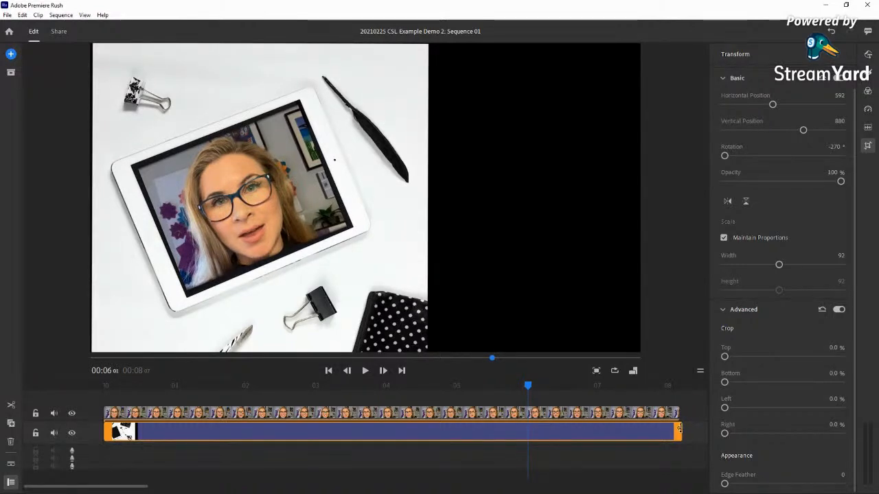
mouse_move(526, 389)
mouse_down()
mouse_move(643, 391)
mouse_move(516, 394)
mouse_up()
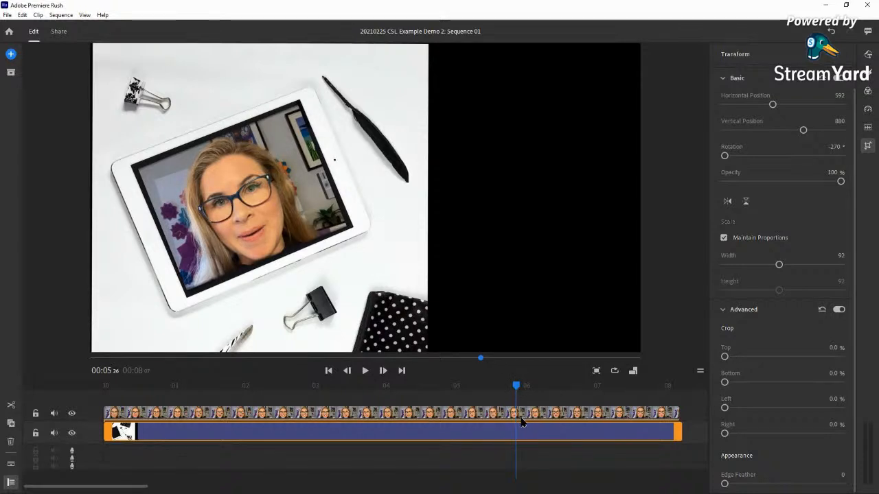
Split the video clip just after the 6-second mark
click(516, 417)
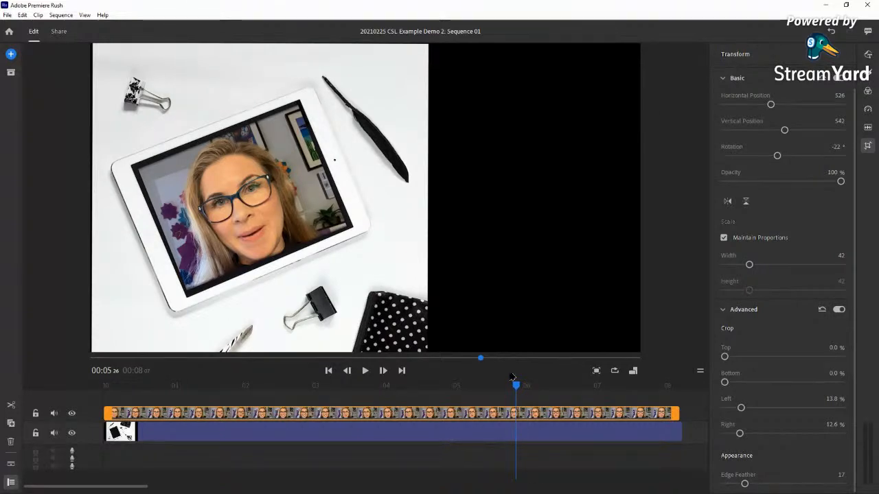
drag(517, 387, 516, 389)
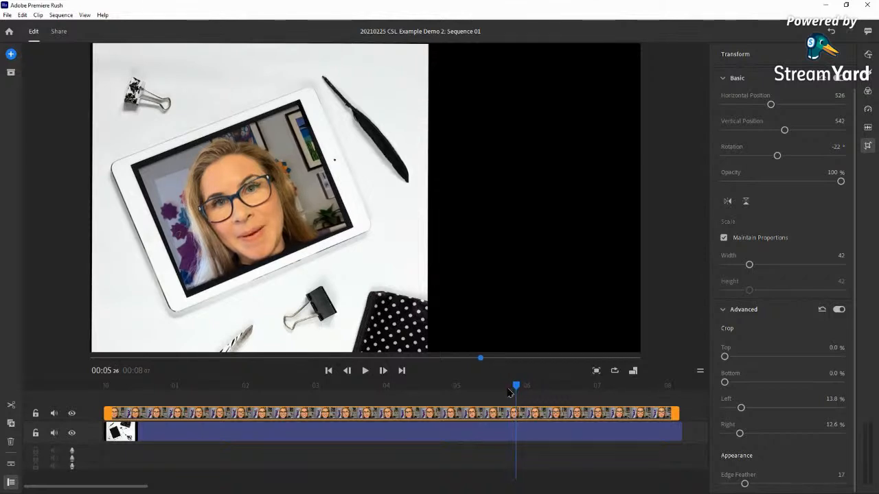
click(389, 417)
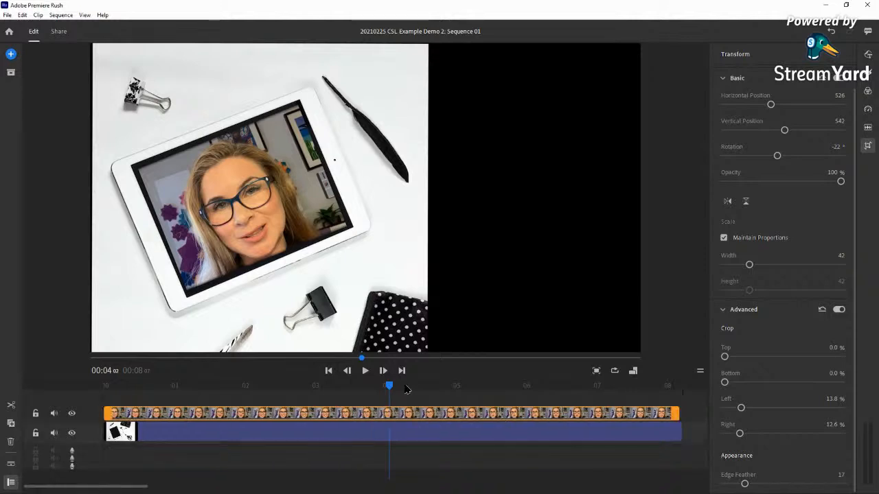
drag(389, 389, 533, 398)
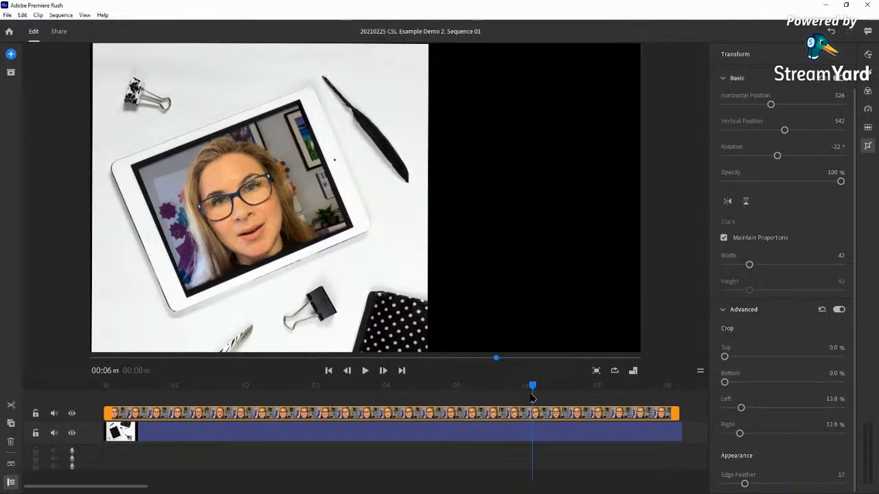
click(11, 406)
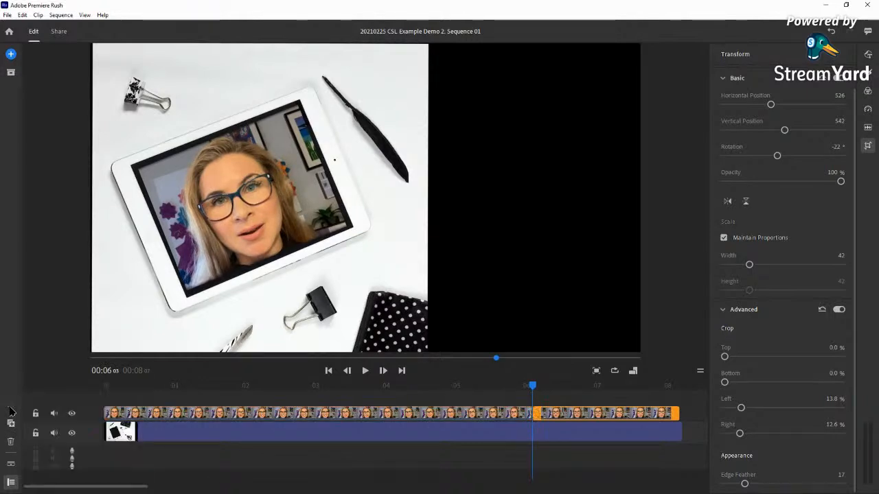
Delete the part of the video after the split, and trim the tablet image clip to the same end point
click(560, 387)
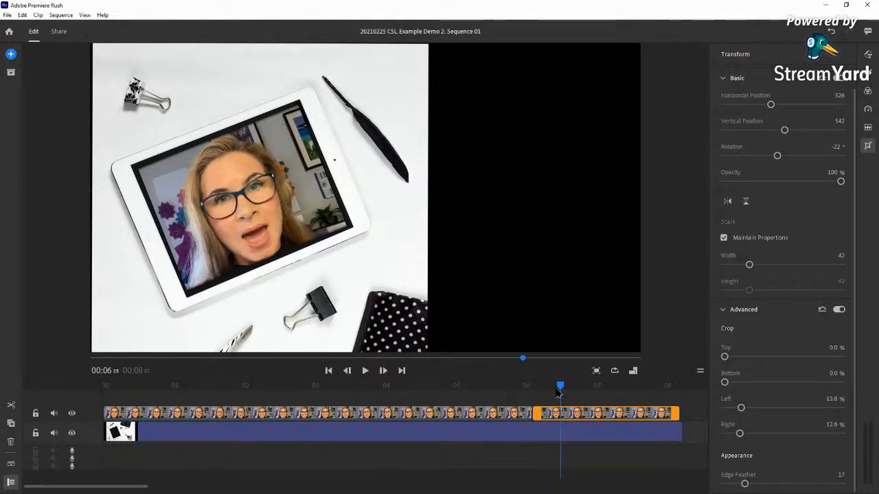
drag(560, 387, 608, 404)
click(592, 418)
key(Delete)
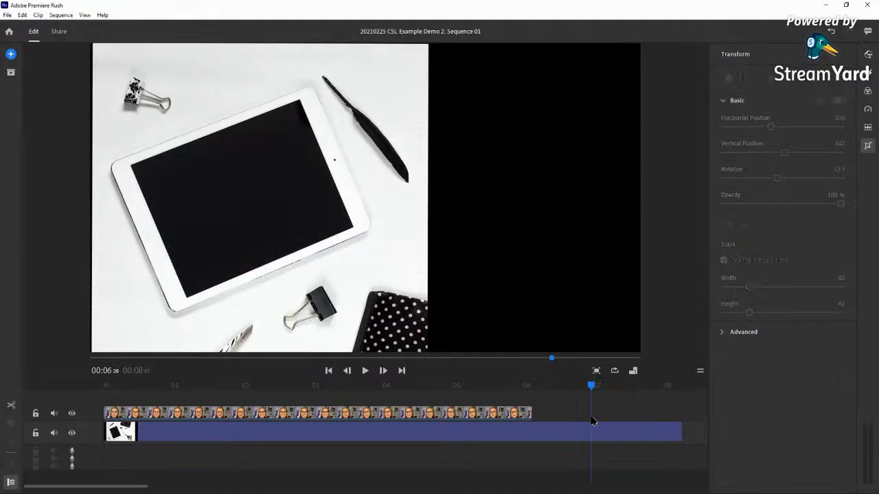
click(675, 433)
drag(679, 432, 530, 433)
Scrub through the shortened sequence to check the overlay, leaving the playhead at 00:00 24
drag(533, 386, 357, 404)
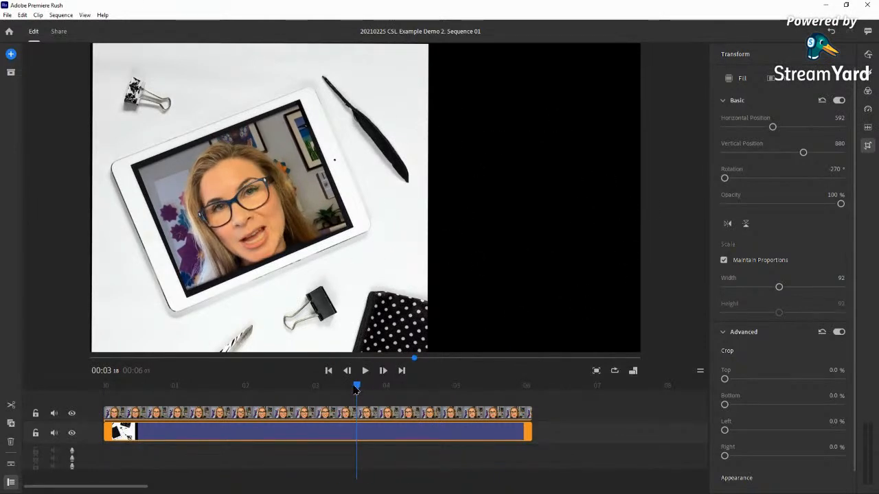
drag(357, 390, 403, 405)
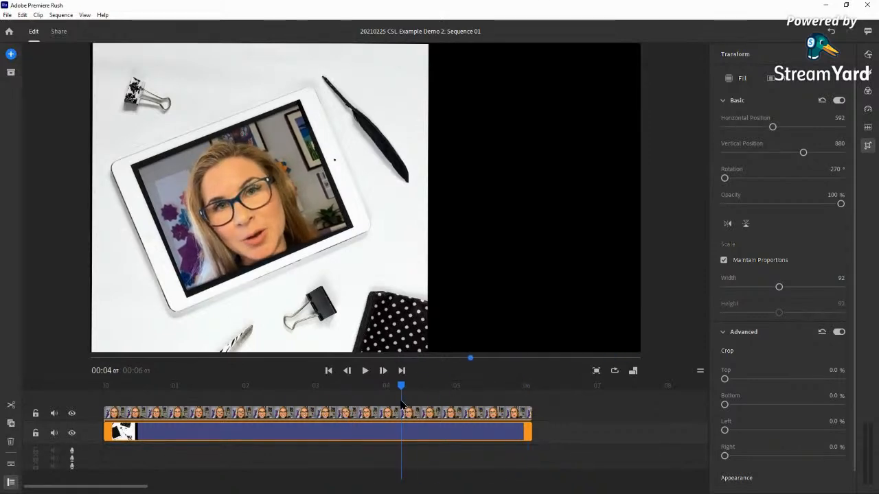
drag(403, 405, 384, 404)
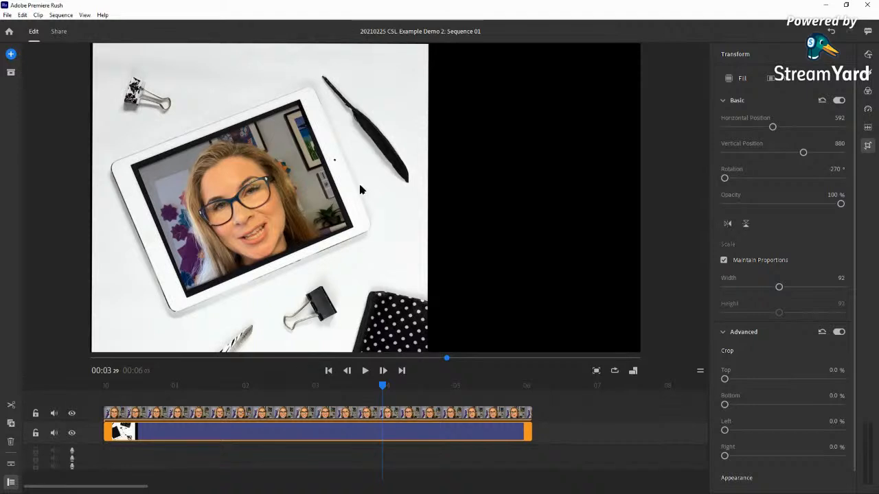
drag(383, 386, 359, 397)
drag(362, 396, 160, 457)
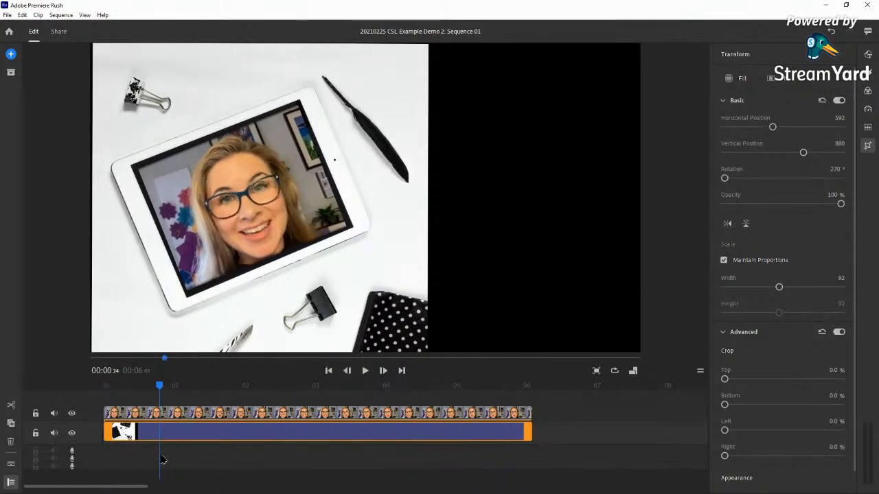
Add the My Post (1) logo image from the Intro video folder in CSL LIVE to the project
click(11, 55)
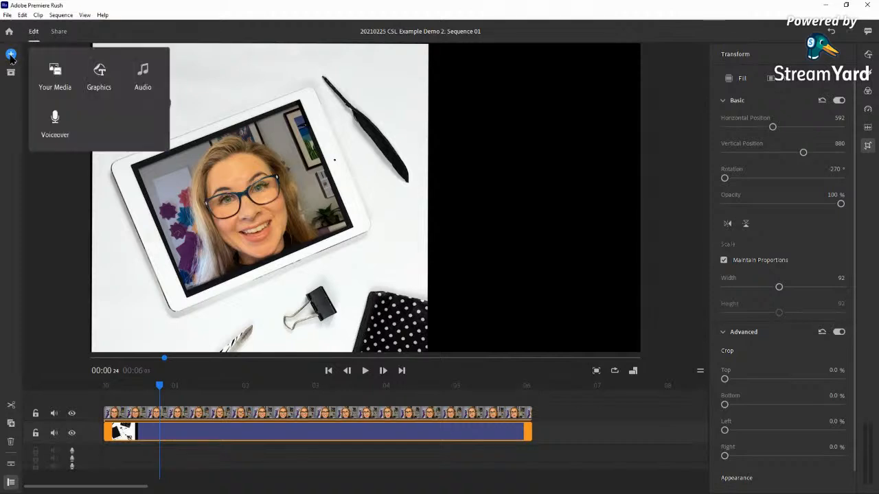
click(55, 75)
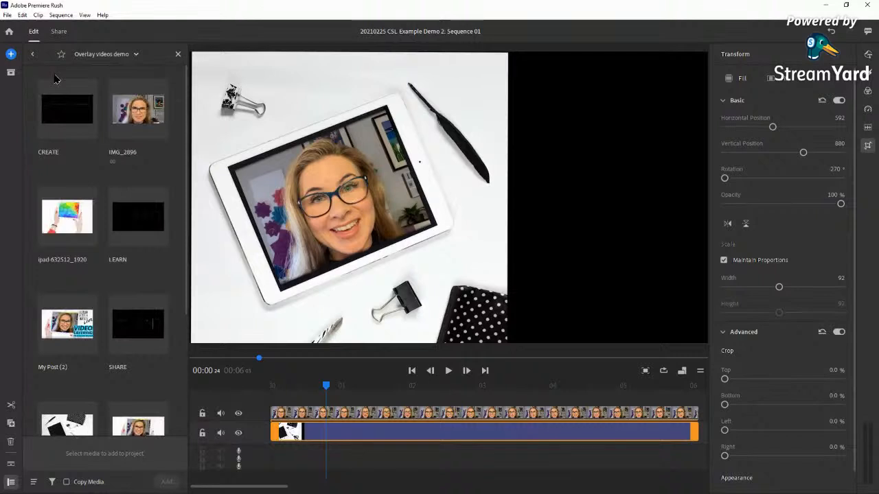
scroll(161, 366, down, 2)
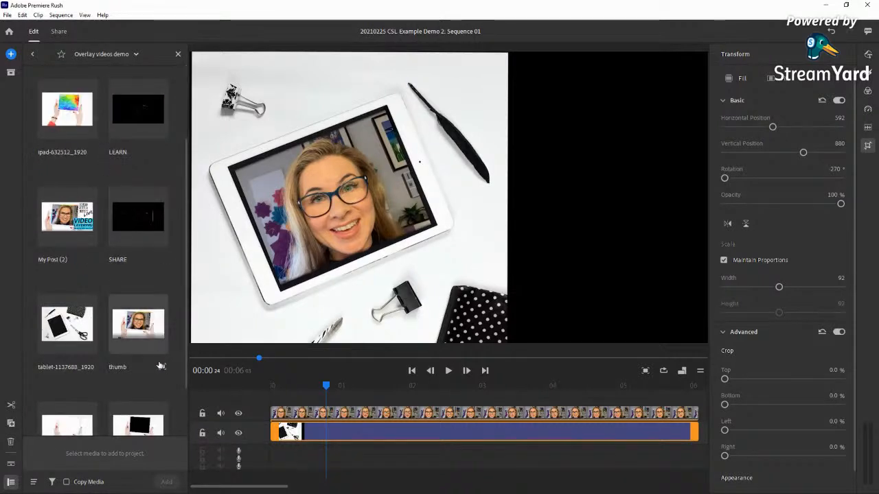
scroll(130, 363, up, 2)
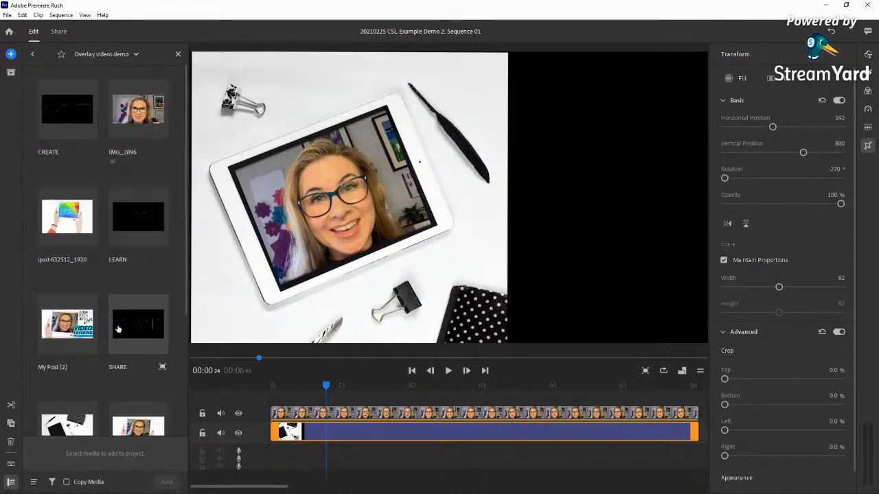
click(136, 55)
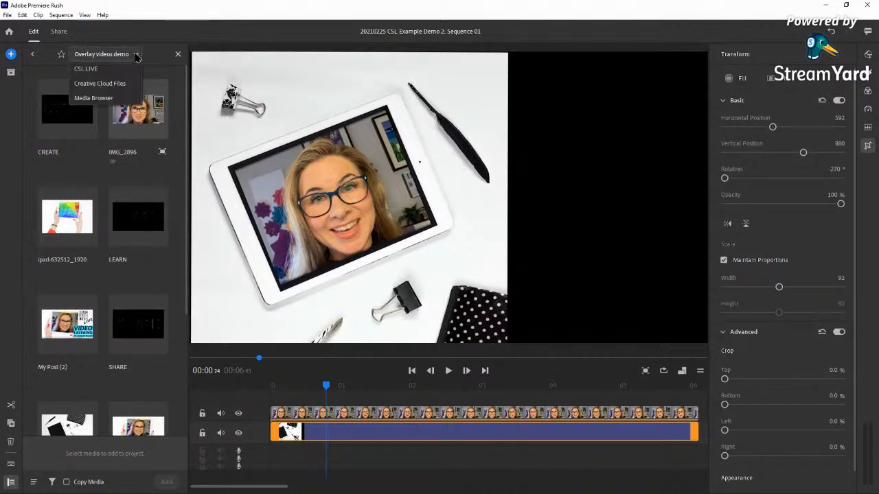
click(83, 73)
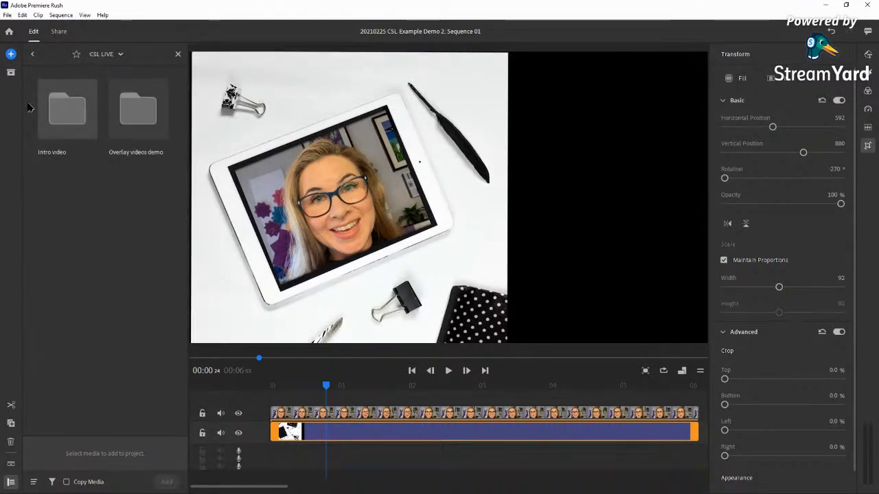
click(75, 119)
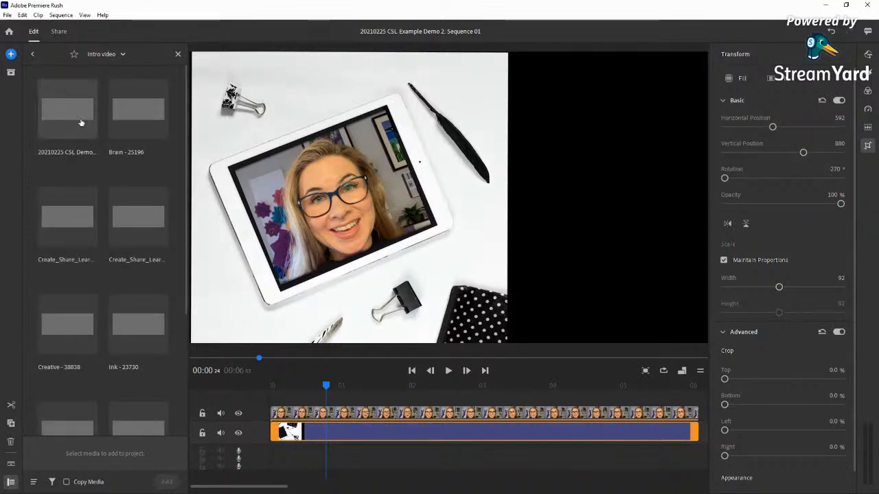
scroll(140, 182, down, 3)
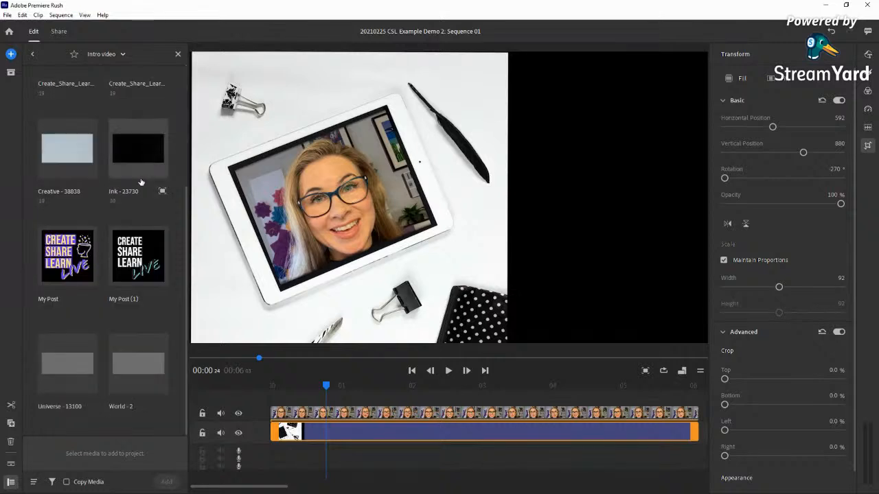
click(143, 265)
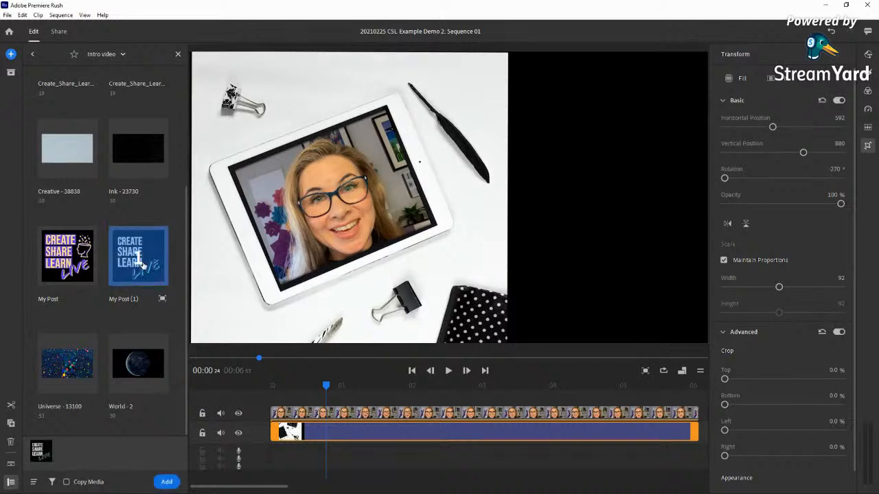
click(167, 482)
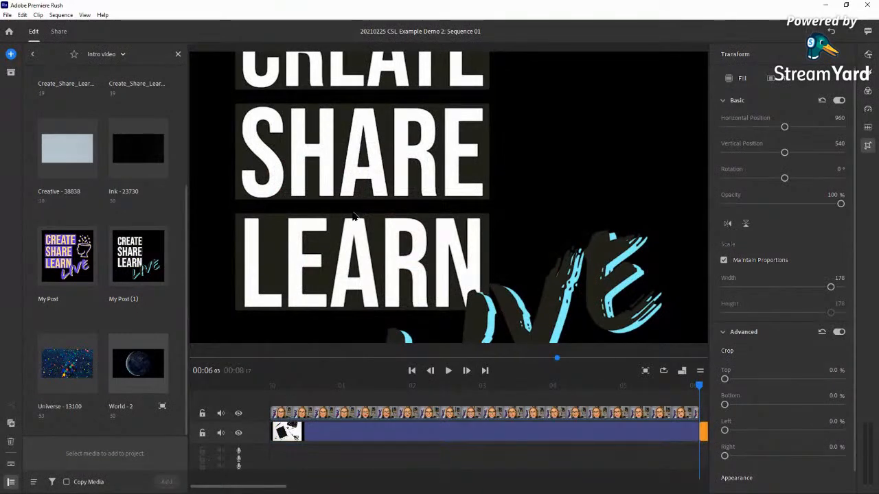
Scale the Create Share Learn Live logo to 56 and place it in the black area beside the photo, at vertical position 535
drag(317, 216, 357, 306)
mouse_move(296, 241)
mouse_down()
mouse_move(243, 87)
mouse_move(293, 230)
mouse_move(346, 94)
mouse_up()
drag(234, 258, 373, 114)
drag(517, 82, 516, 266)
drag(373, 298, 410, 261)
drag(528, 191, 627, 206)
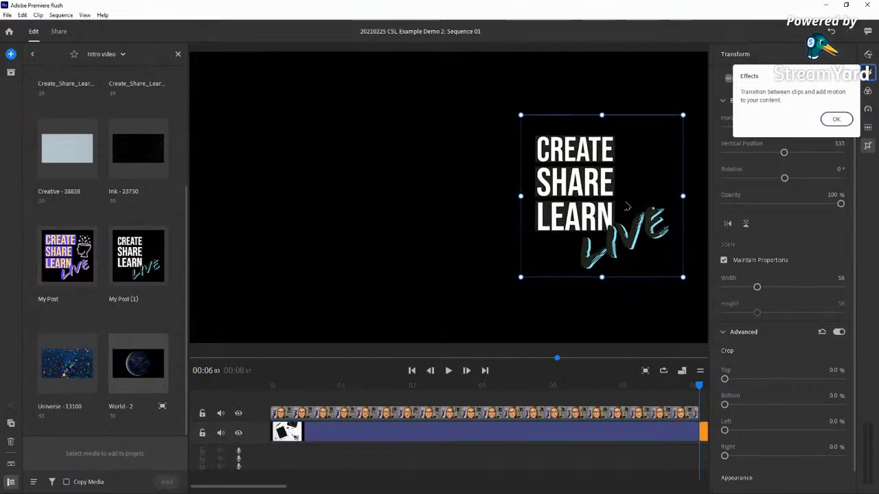
Move the logo clip to a new track above the video clip, and dismiss the Effects tip
scroll(279, 487, right, 5)
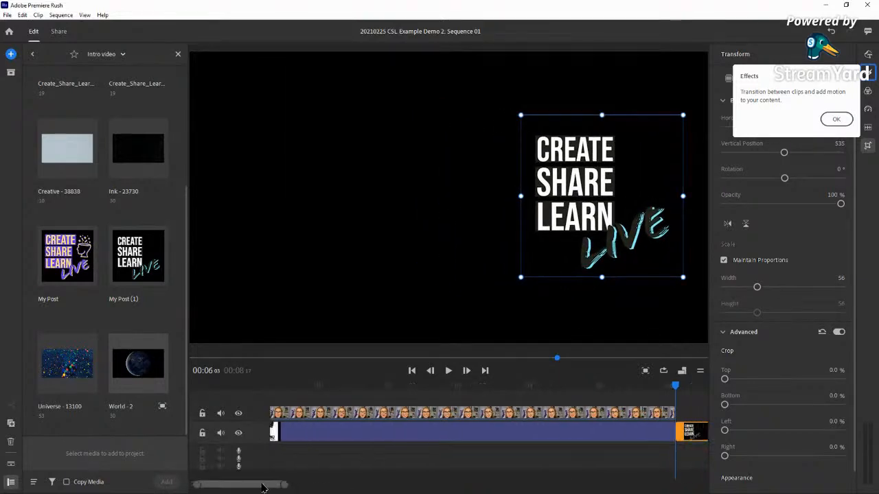
click(568, 433)
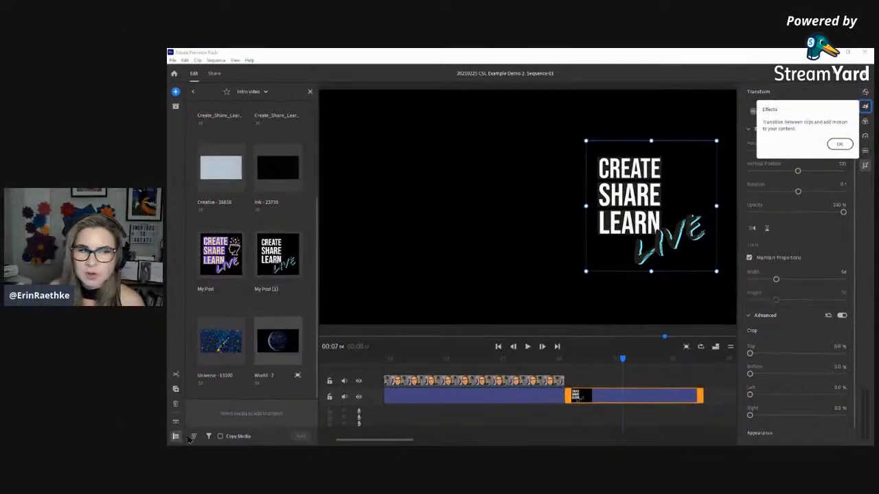
drag(650, 397, 652, 371)
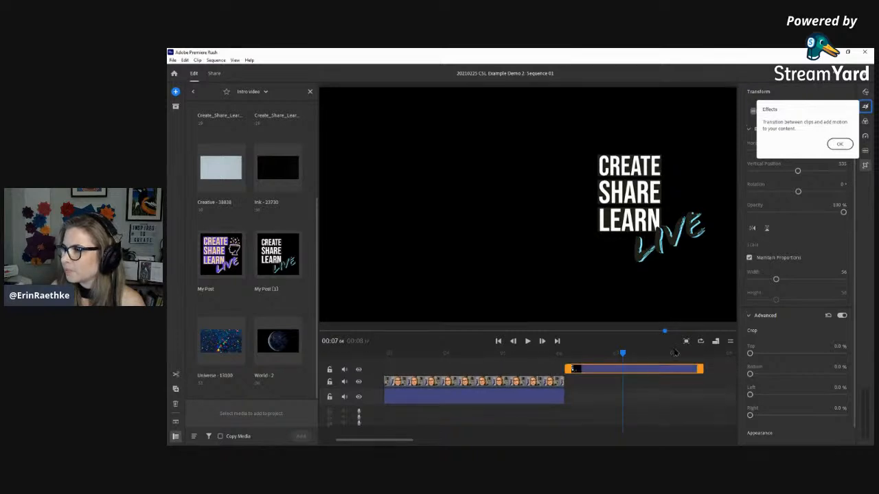
click(840, 143)
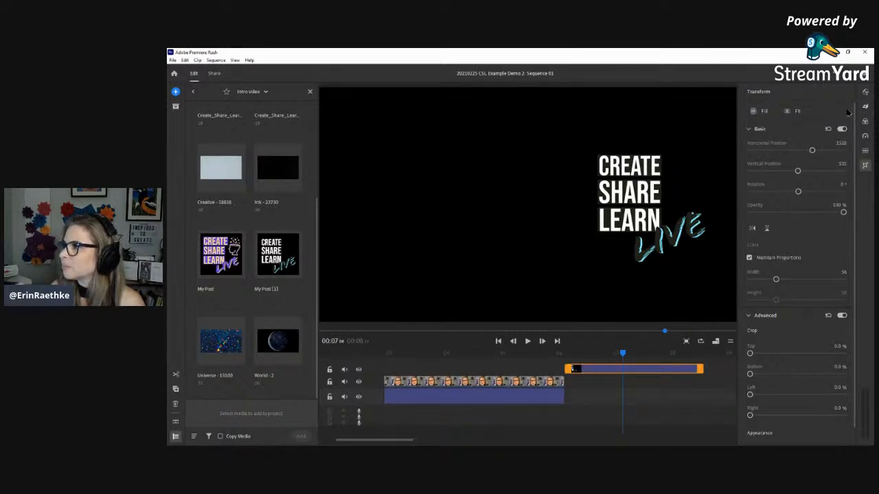
Close the side panels, enlarge the timeline, and move the logo clip back so it ends together with the video clip
click(864, 166)
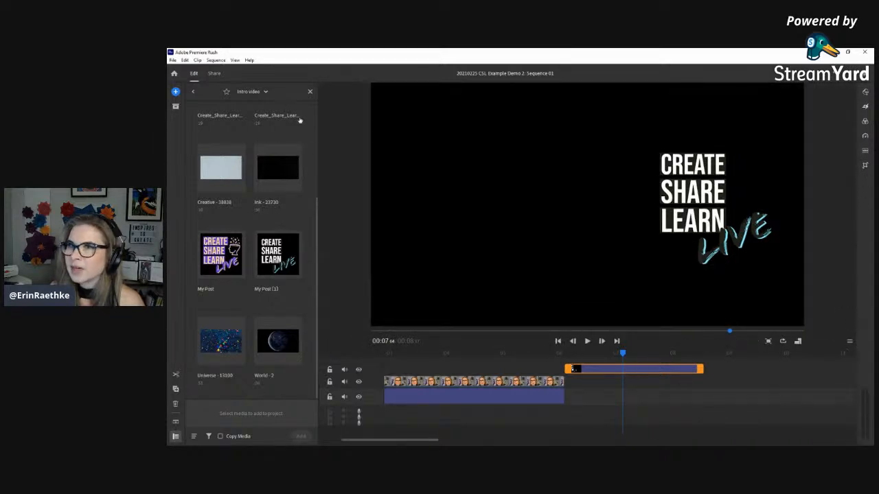
click(310, 92)
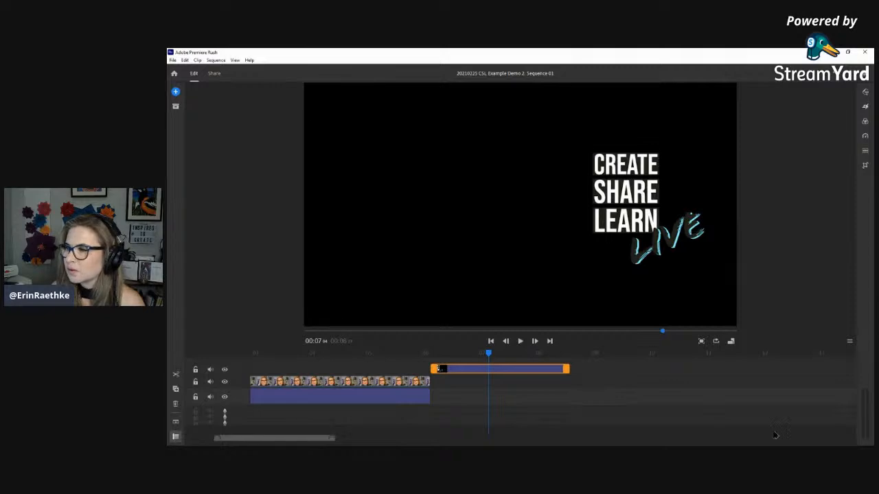
drag(852, 341, 836, 196)
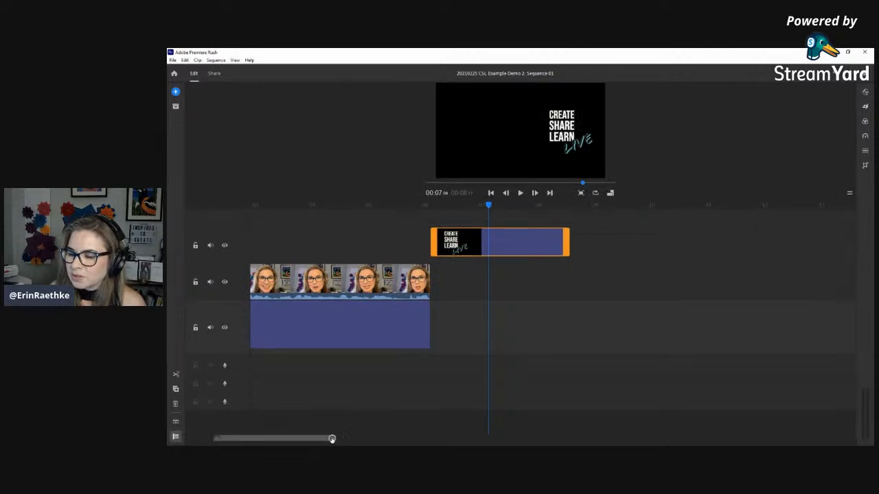
drag(501, 245, 372, 235)
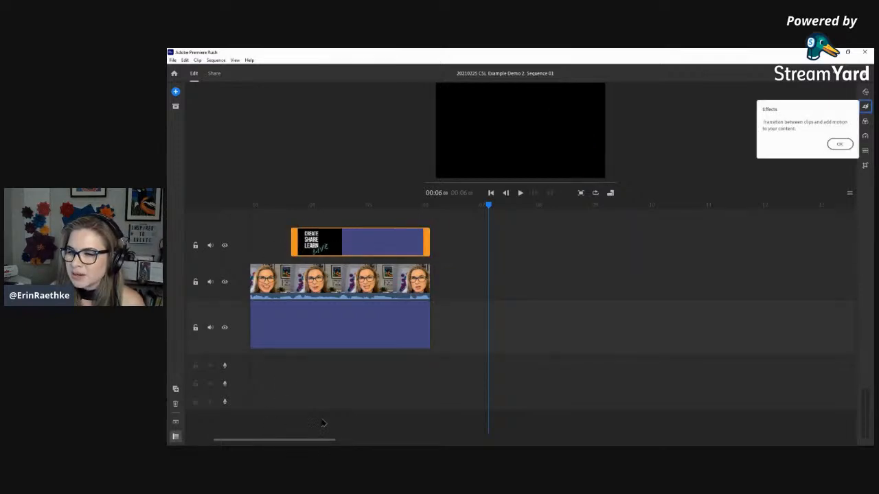
Extend the logo clip's start to the beginning of the sequence so it spans the whole talking-head video
drag(304, 440, 433, 443)
drag(374, 443, 316, 443)
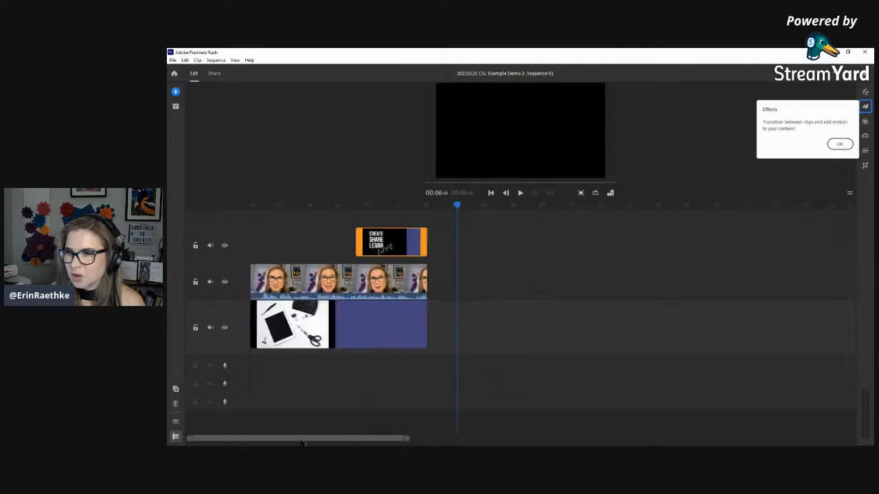
drag(409, 440, 229, 442)
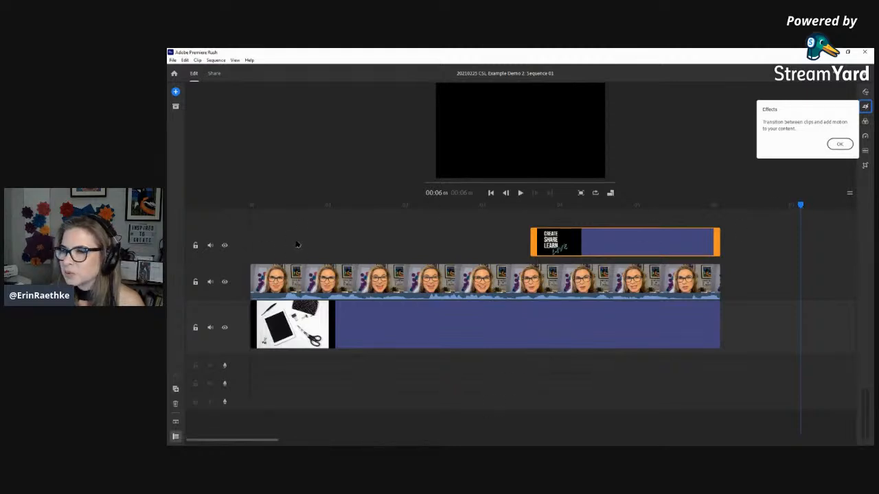
drag(801, 206, 718, 208)
click(350, 277)
drag(395, 233, 384, 248)
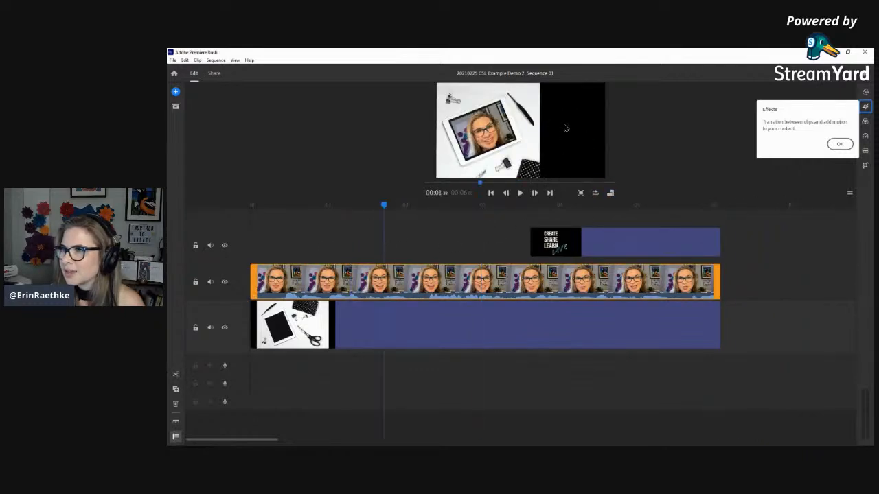
click(546, 247)
drag(532, 242, 251, 253)
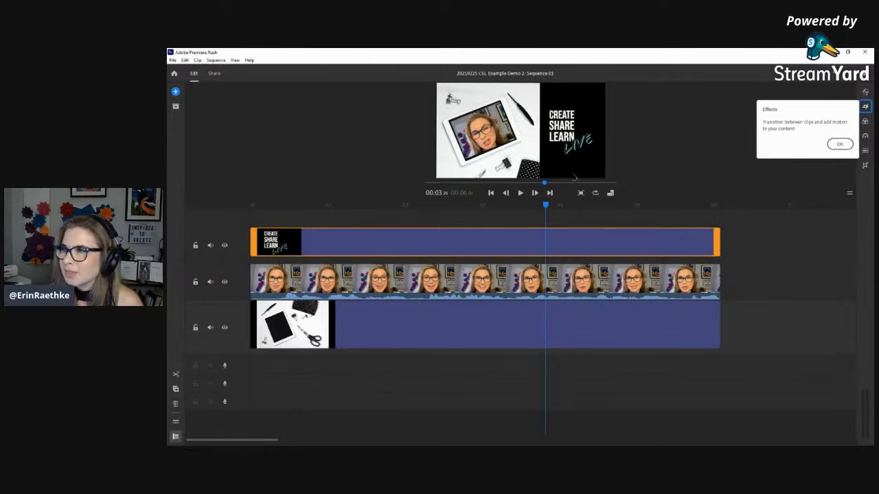
Enlarge the Create Share Learn Live logo and reposition it over the black area, overlapping the edge of the tablet photo
click(562, 135)
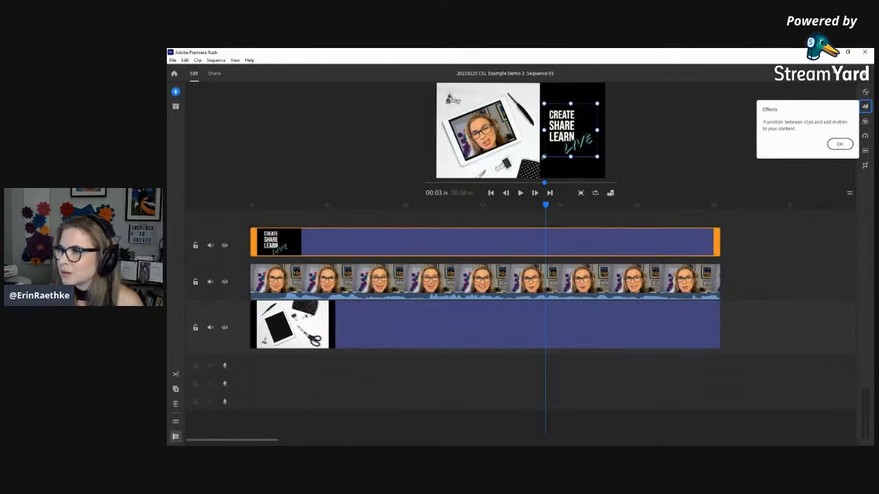
drag(542, 156, 534, 166)
drag(562, 138, 555, 136)
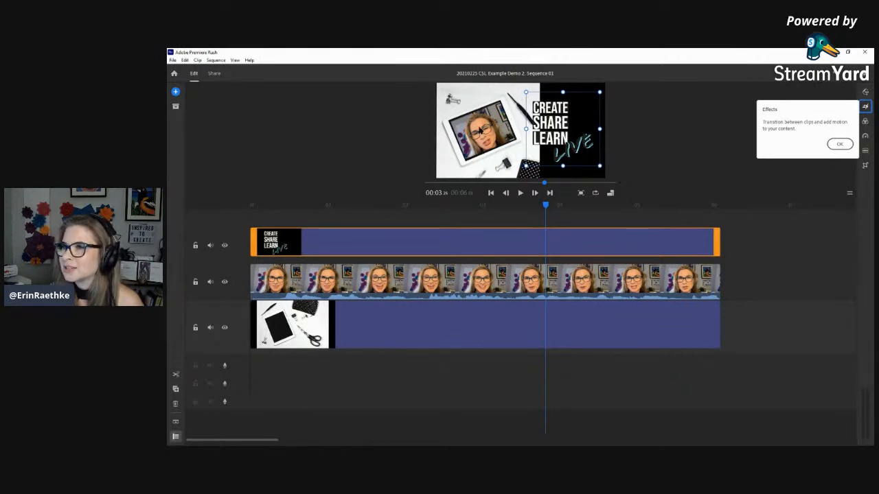
drag(545, 208, 414, 216)
drag(577, 127, 580, 130)
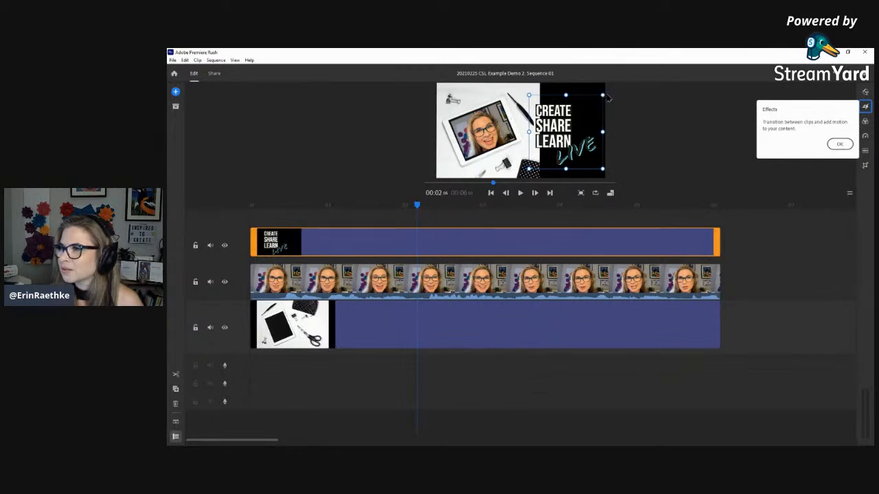
Move the logo partly off the frame's left edge and shift the tablet photo against the frame's right edge
drag(571, 144, 433, 136)
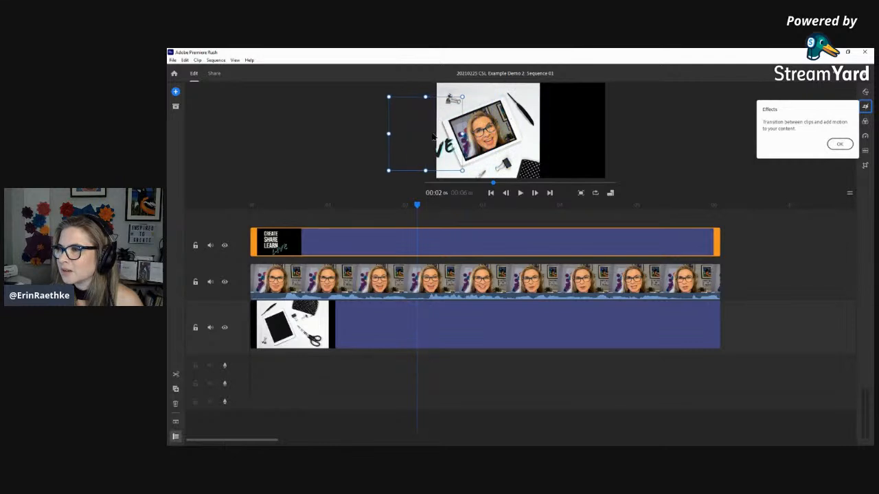
click(553, 125)
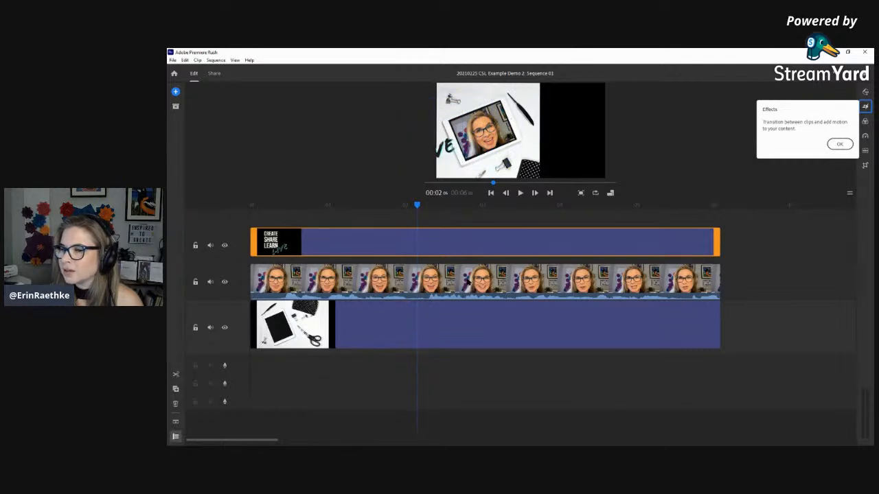
click(343, 287)
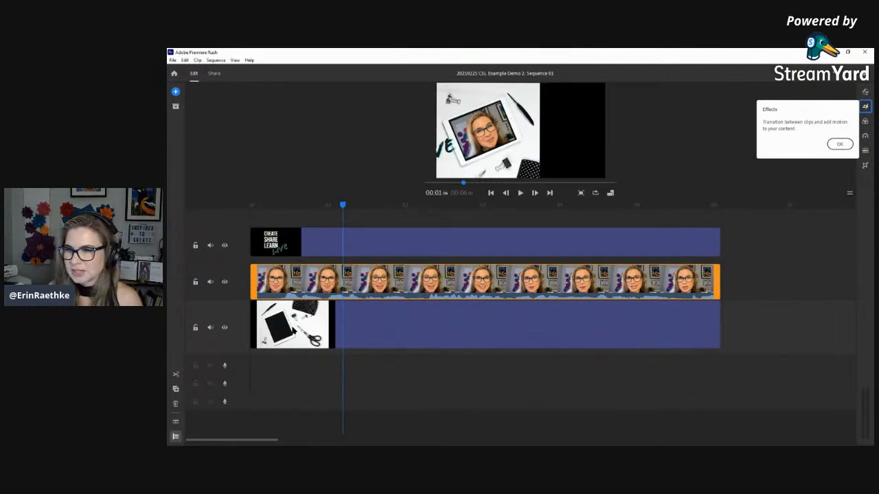
click(292, 331)
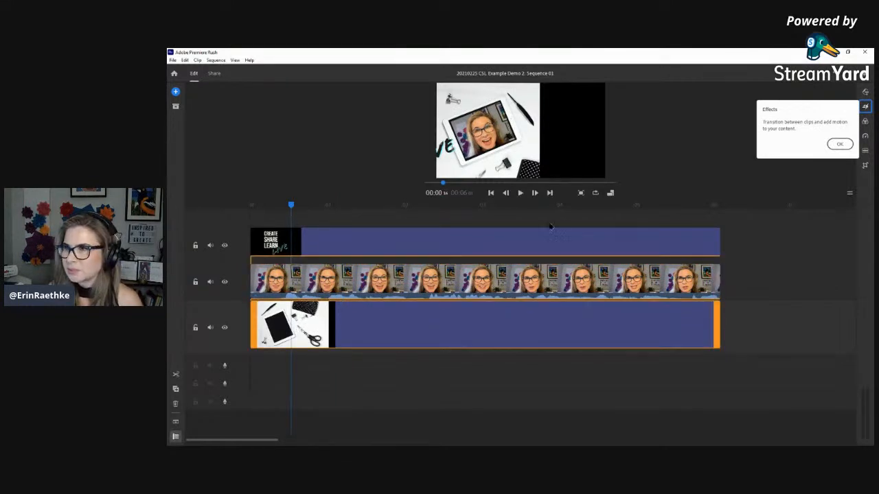
drag(498, 152, 560, 154)
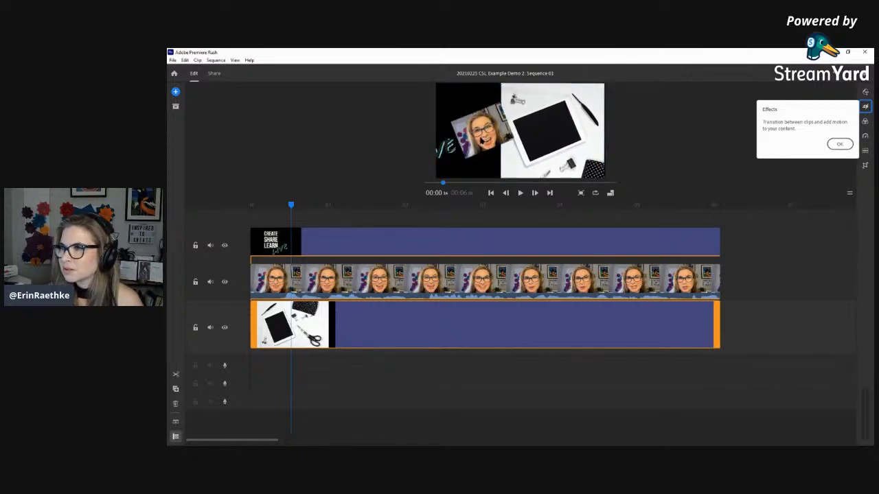
Move the talking-head video back onto the tablet screen and place the logo in the black area left of the photo
click(348, 276)
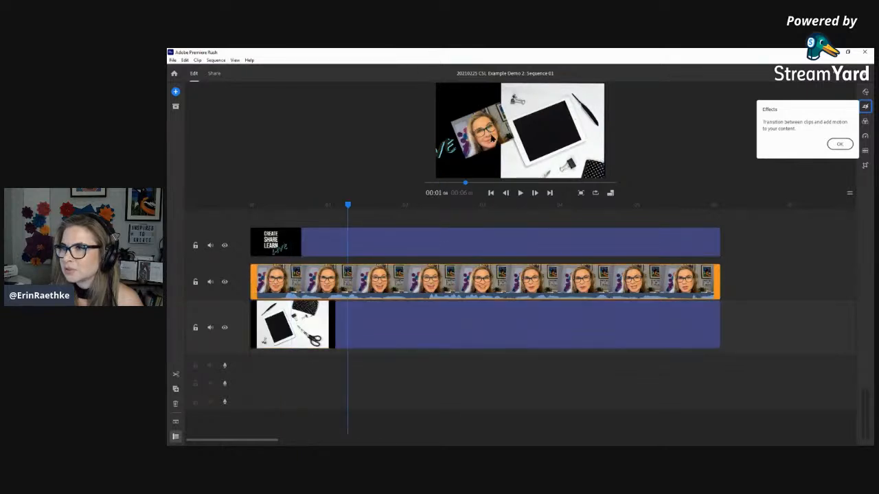
drag(559, 138, 556, 139)
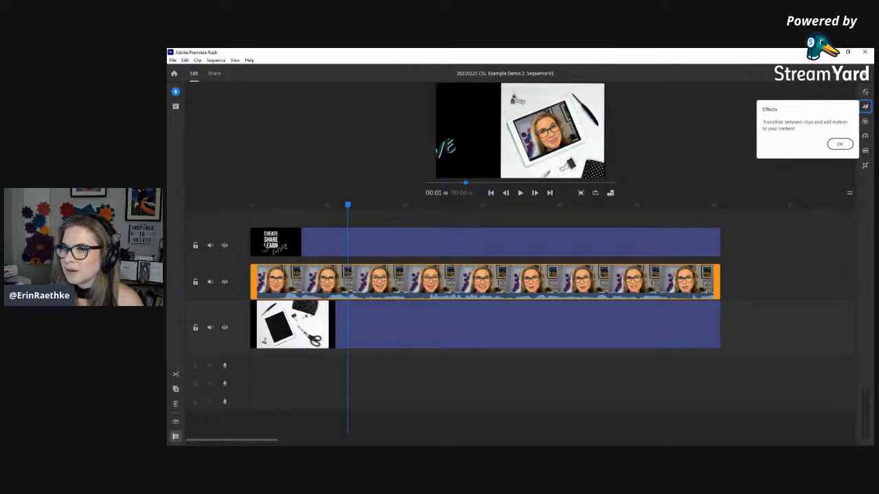
click(263, 242)
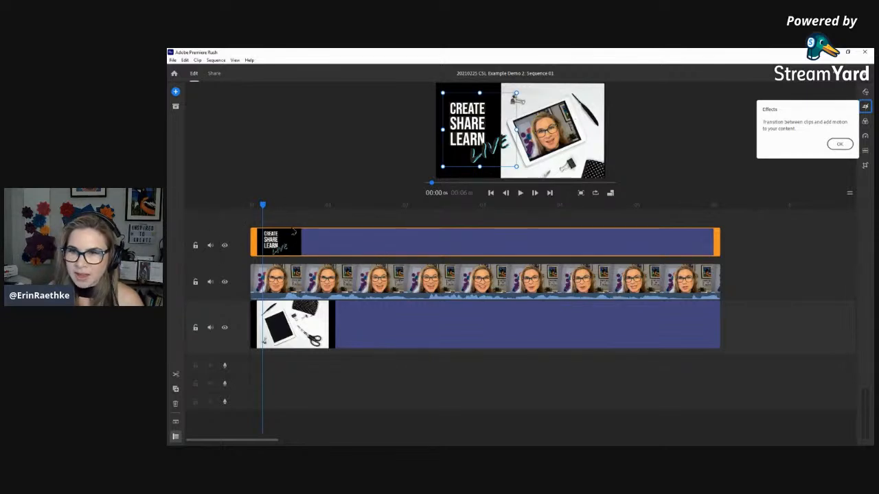
Duplicate the logo clip onto a new track above the original
right_click(293, 244)
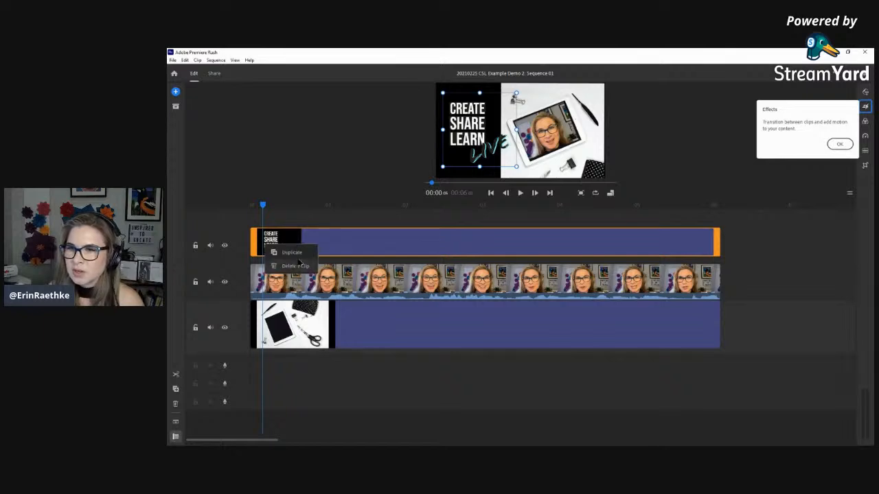
click(289, 254)
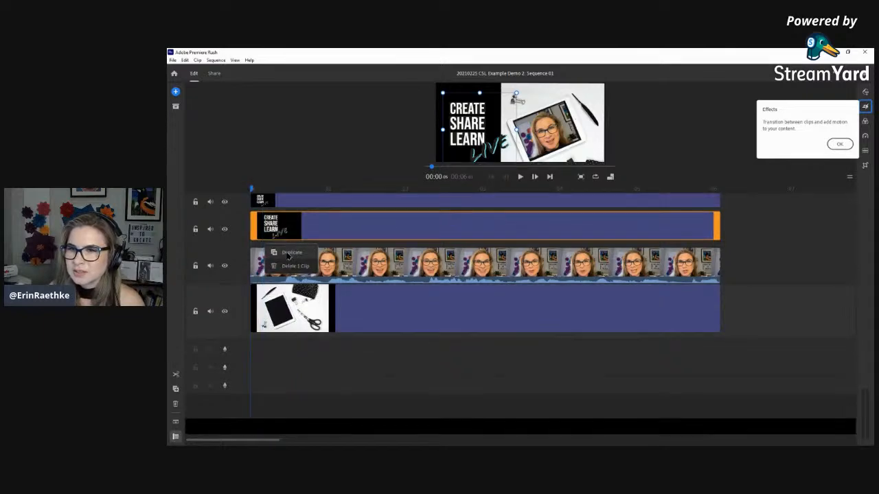
right_click(303, 210)
click(310, 223)
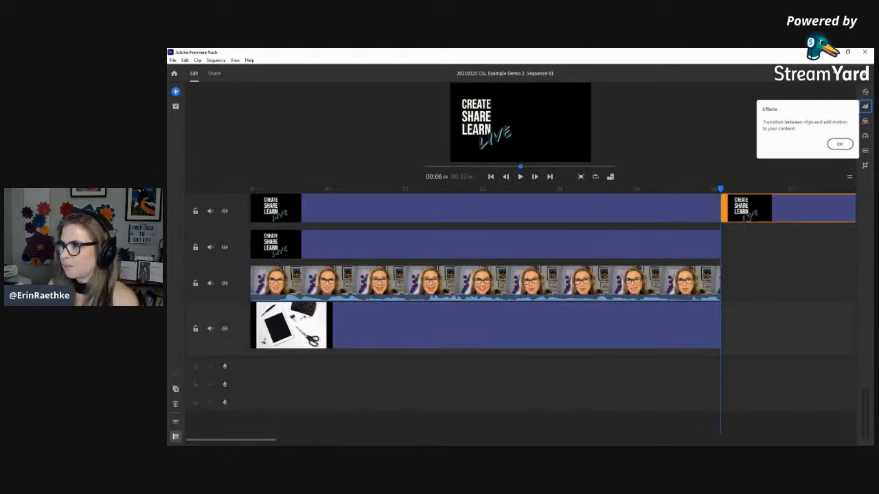
key(Delete)
right_click(418, 211)
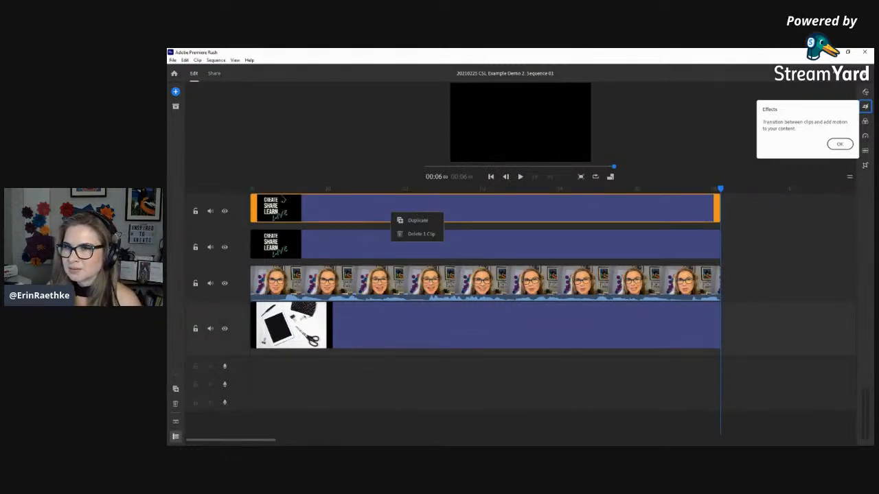
click(350, 248)
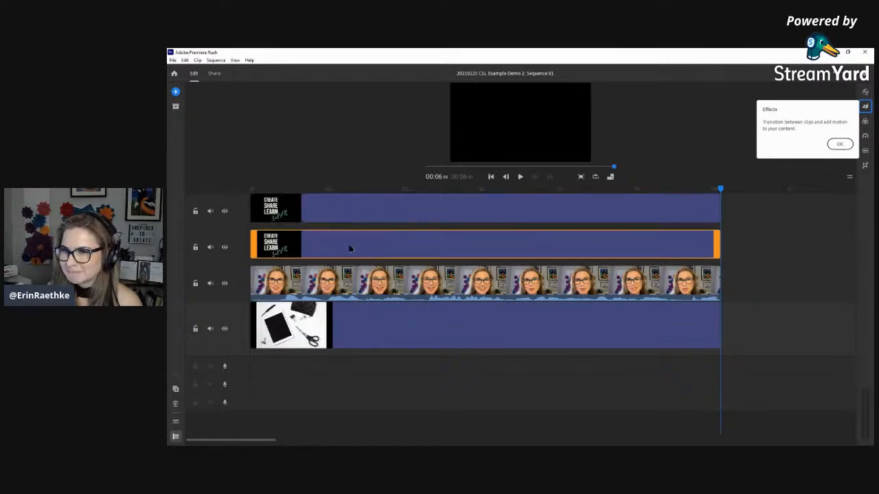
Shorten the duplicate logo clip on the uppermost track so it covers only about the last two seconds of the sequence
click(352, 212)
click(354, 250)
click(342, 214)
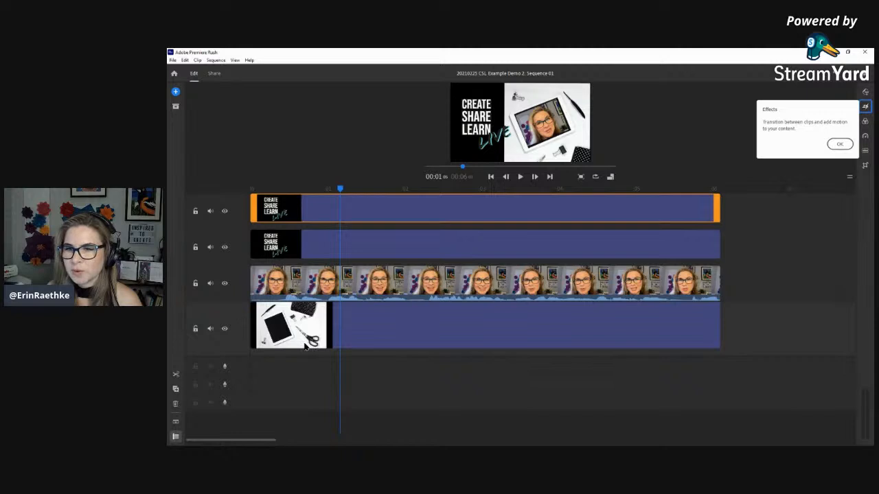
scroll(306, 307, right, 1)
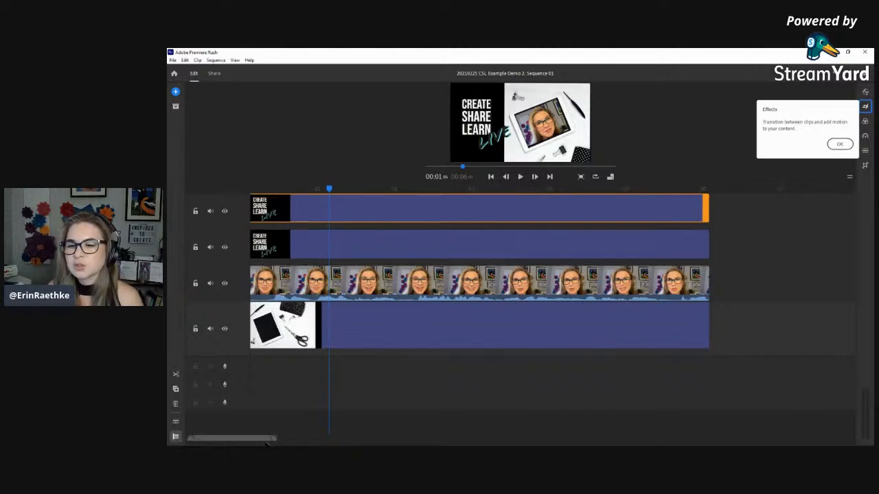
scroll(258, 441, left, 1)
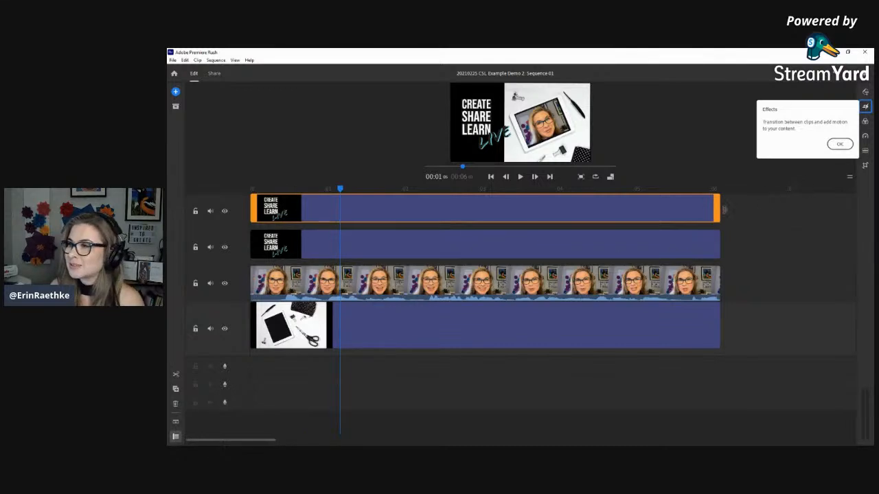
drag(717, 209, 682, 218)
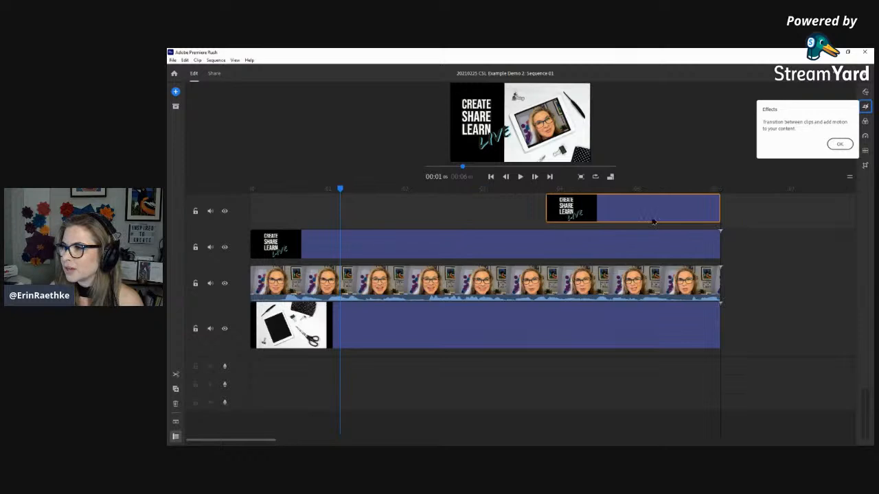
Trim the original logo clip's end to about 3.5 seconds, leaving a small gap before the duplicate starts
click(686, 256)
drag(717, 244, 542, 242)
mouse_move(590, 215)
mouse_down()
mouse_move(564, 215)
mouse_move(588, 216)
mouse_up()
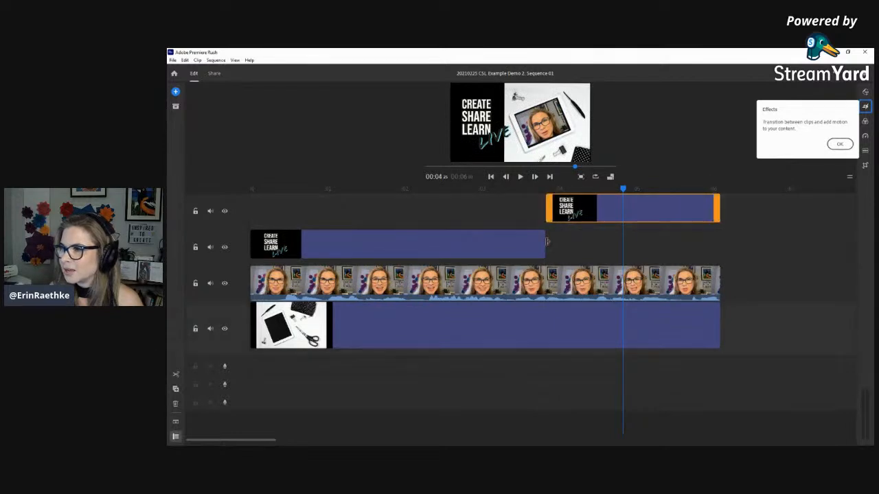
drag(542, 242, 526, 243)
drag(622, 189, 526, 206)
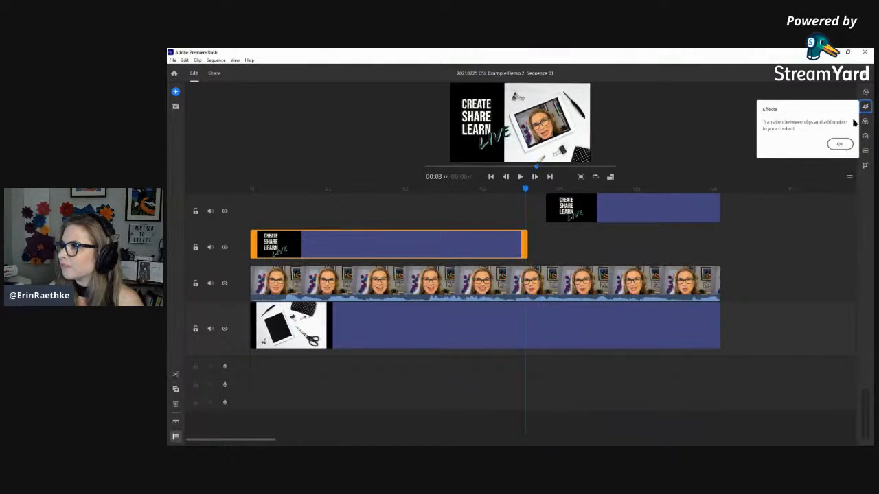
Apply the Dissolve transition to the talking-head video clip and scrub through the sequence to check it
click(866, 107)
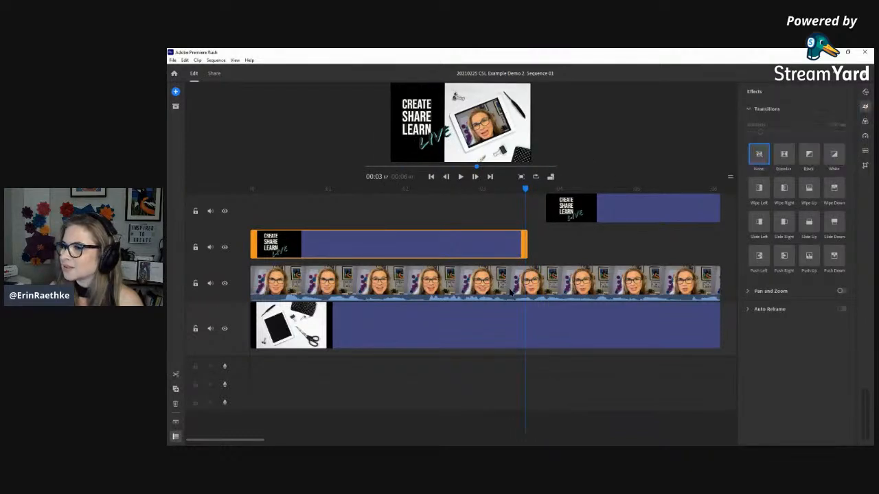
click(258, 249)
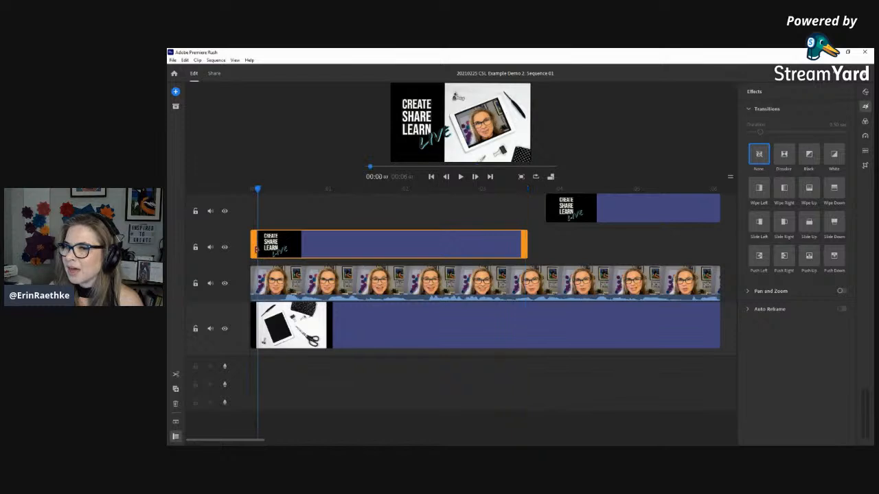
click(267, 278)
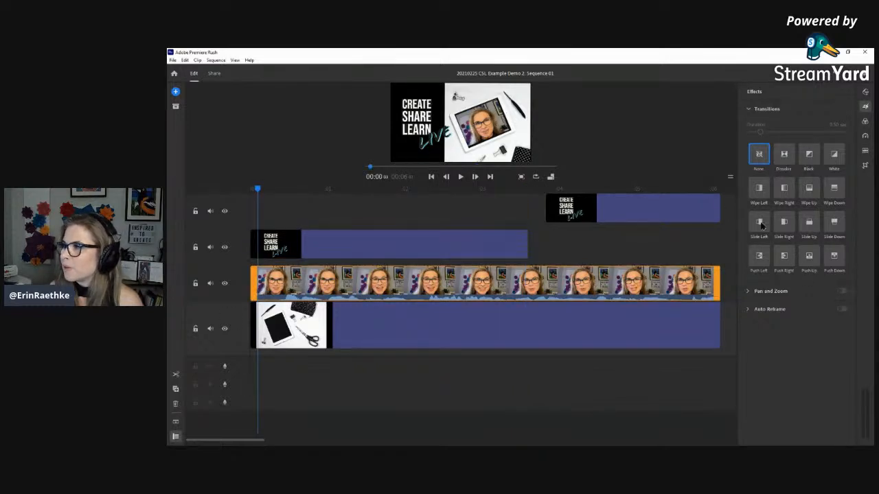
click(784, 157)
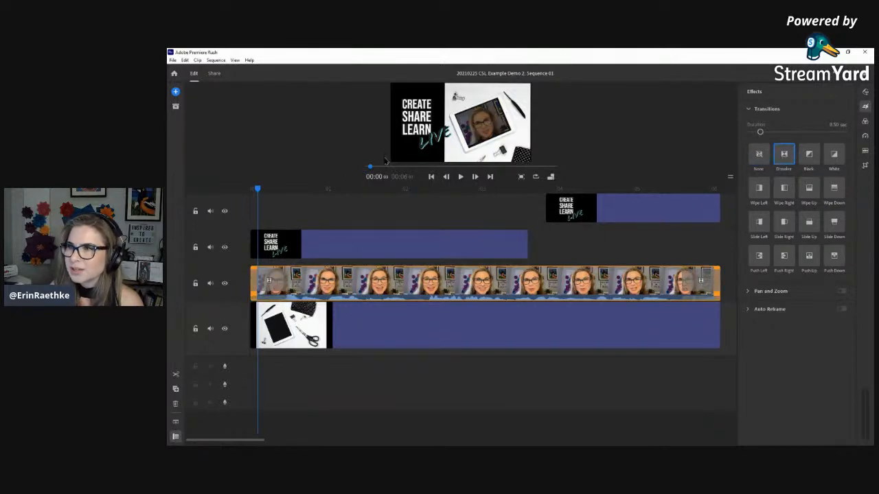
drag(257, 190, 602, 210)
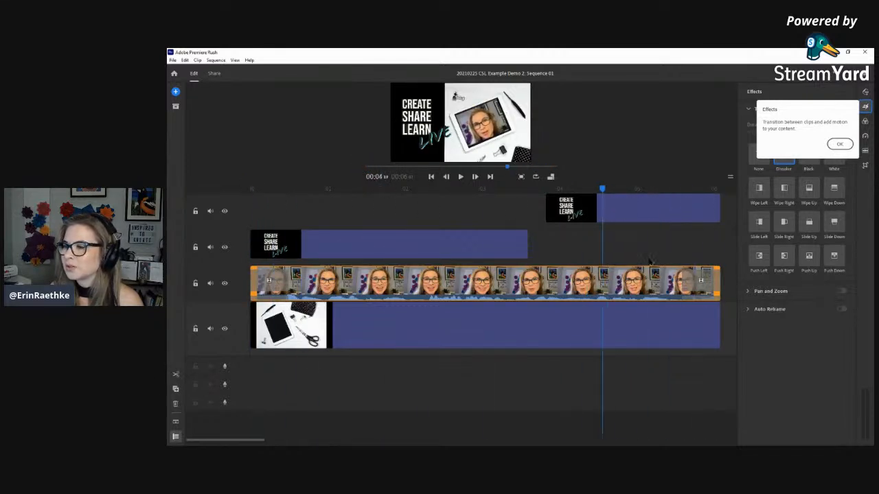
Try removing the Dissolve transition from the end of the talking-head video clip
click(700, 283)
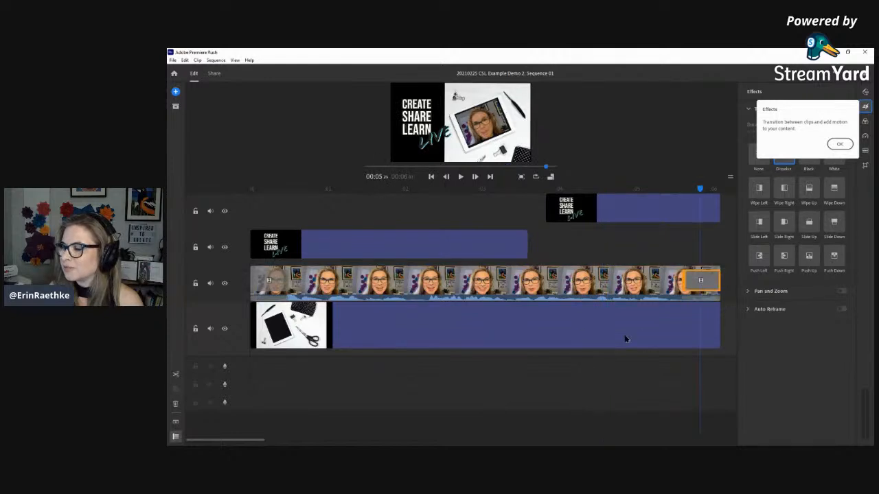
click(711, 288)
key(Delete)
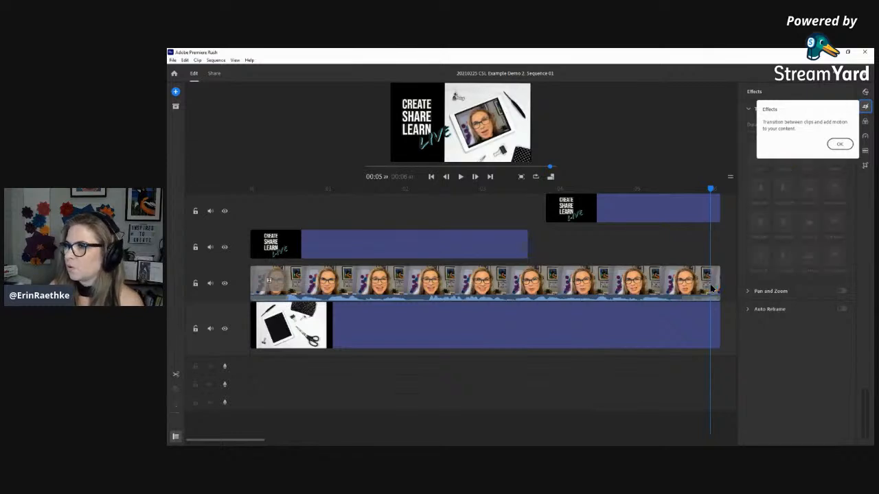
drag(712, 189, 662, 190)
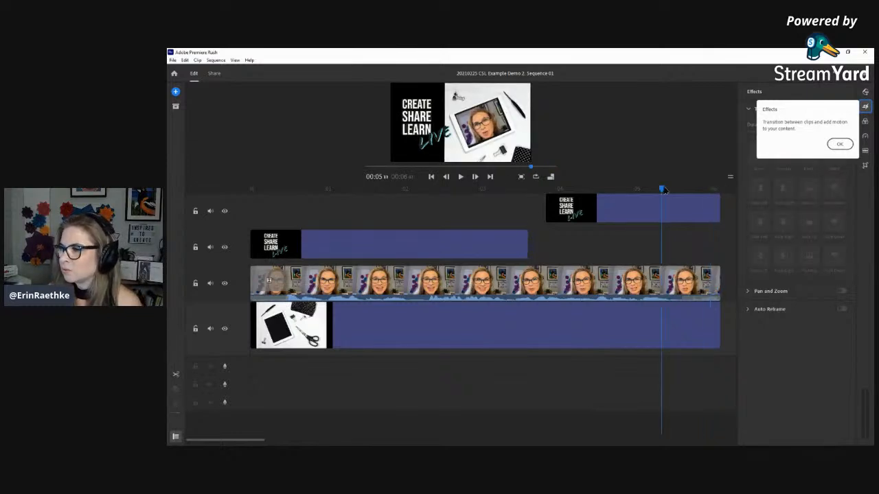
Delete the duplicate logo clip on the uppermost track and extend the original logo clip to the sequence's end
click(621, 208)
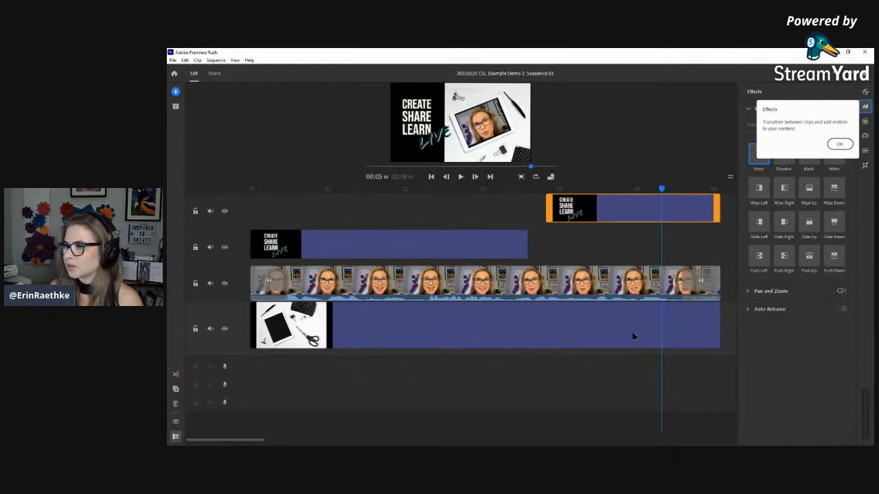
drag(662, 188, 584, 220)
key(Delete)
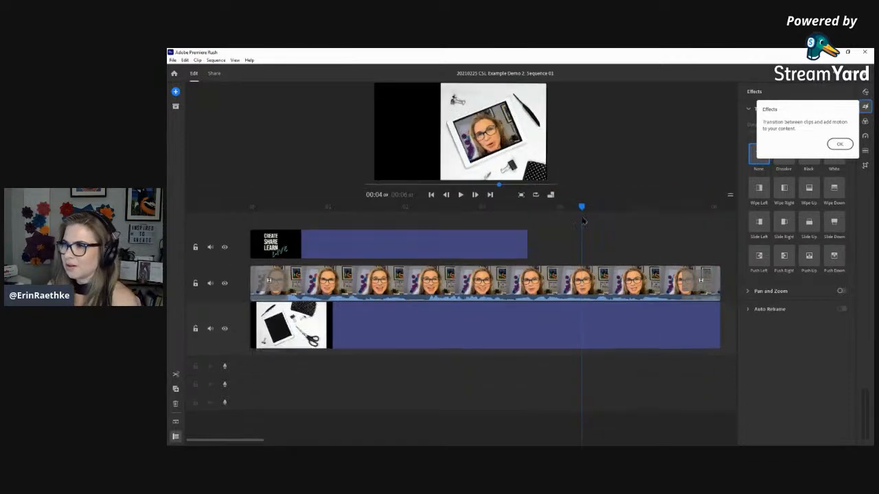
click(525, 246)
drag(526, 246, 720, 252)
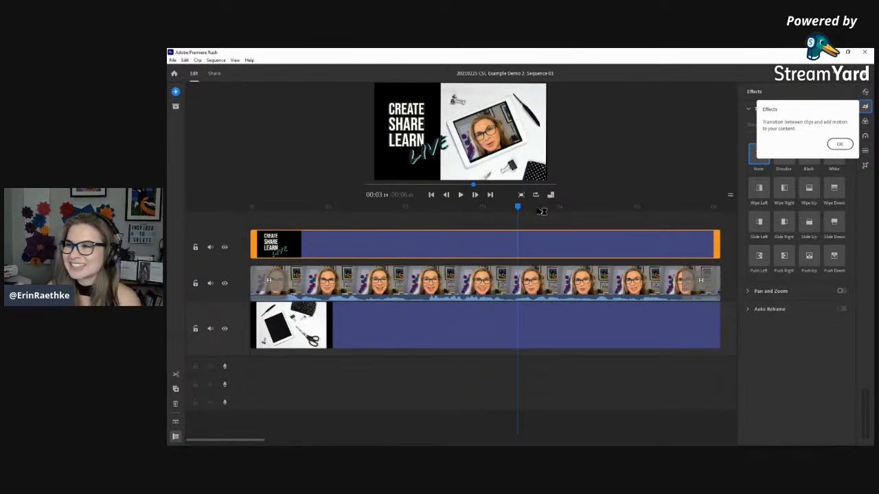
drag(517, 206, 628, 238)
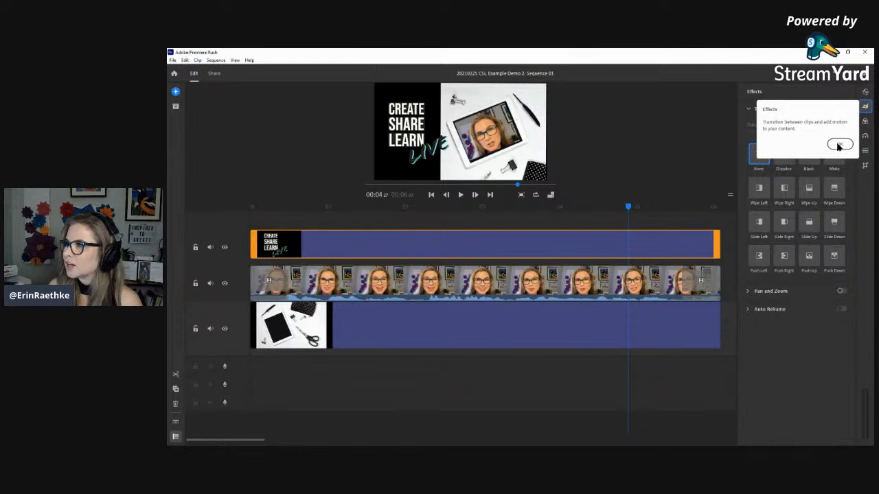
Dismiss the Effects tip and trim the logo clip's end to about 5 seconds
click(838, 145)
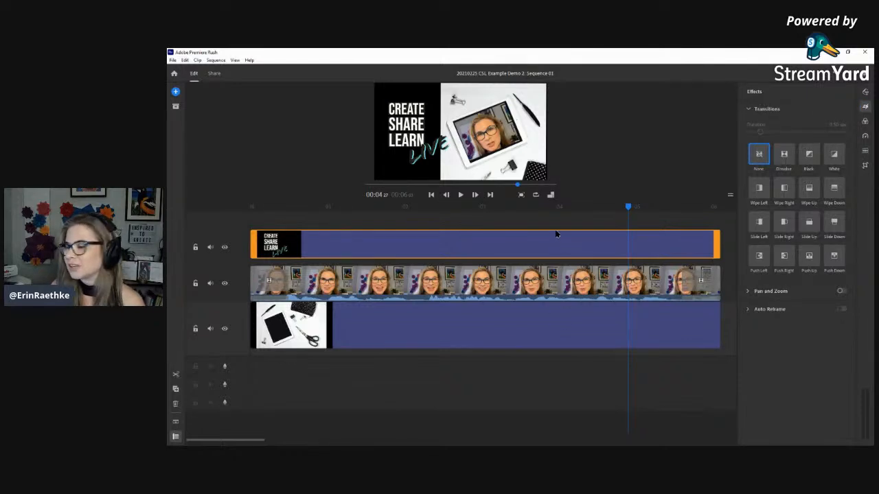
scroll(557, 235, down, 1)
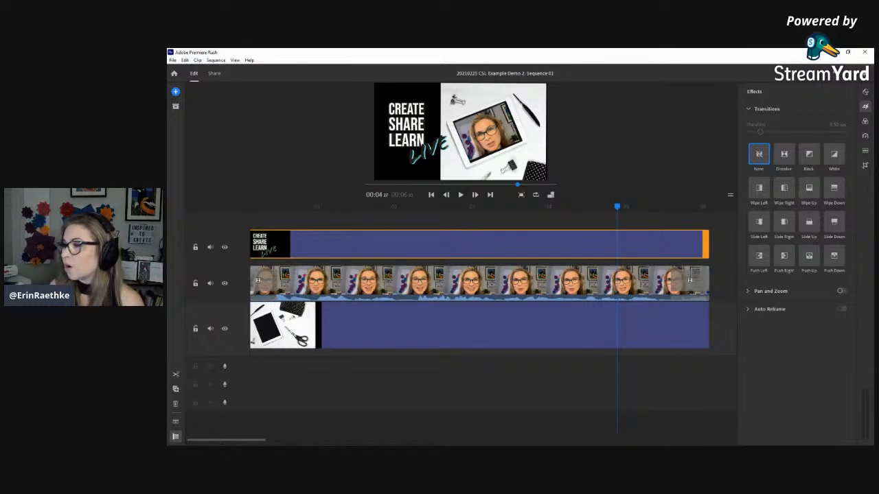
drag(707, 245, 619, 248)
mouse_move(618, 209)
mouse_down()
mouse_move(625, 211)
mouse_move(615, 210)
mouse_up()
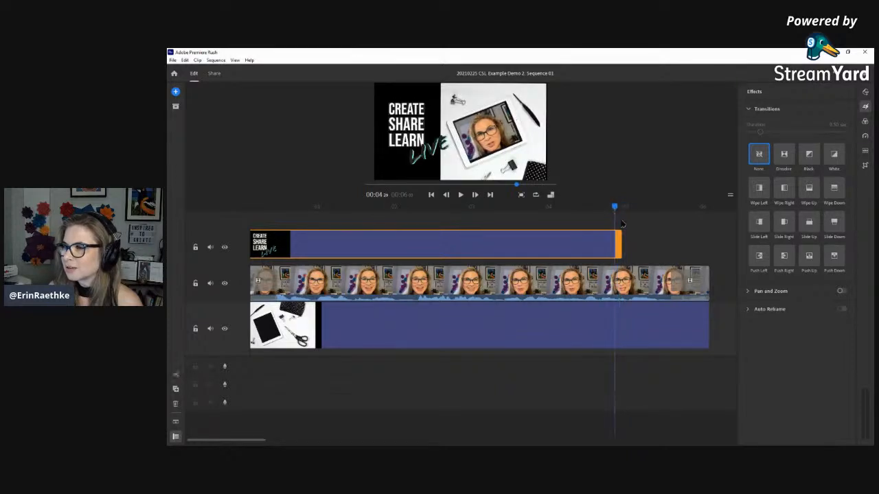
mouse_move(616, 246)
mouse_down()
mouse_move(640, 245)
mouse_move(621, 248)
mouse_up()
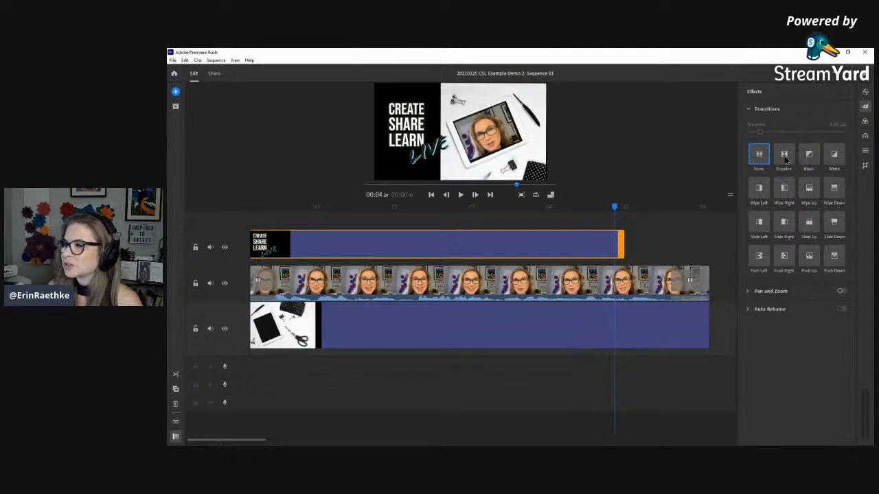
Apply the Dissolve transition to the logo clip, remove it from the clip's start, and scrub through the sequence to check the fade-out
click(785, 157)
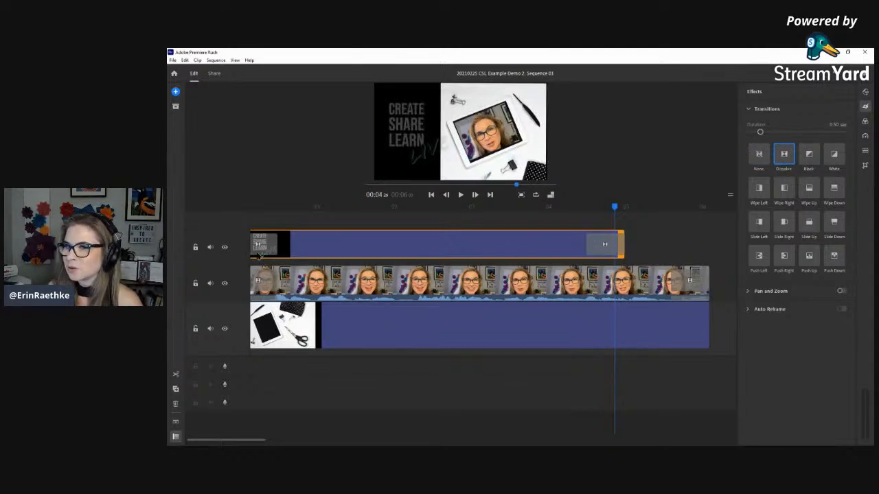
click(258, 246)
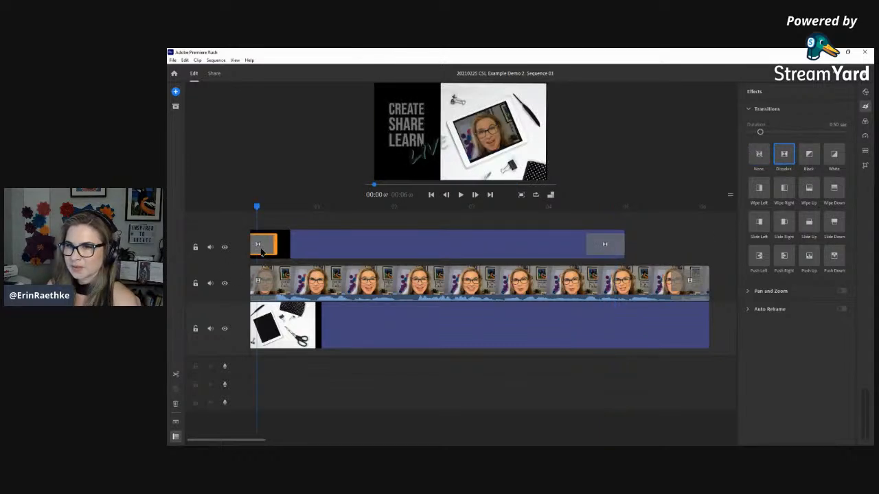
key(Delete)
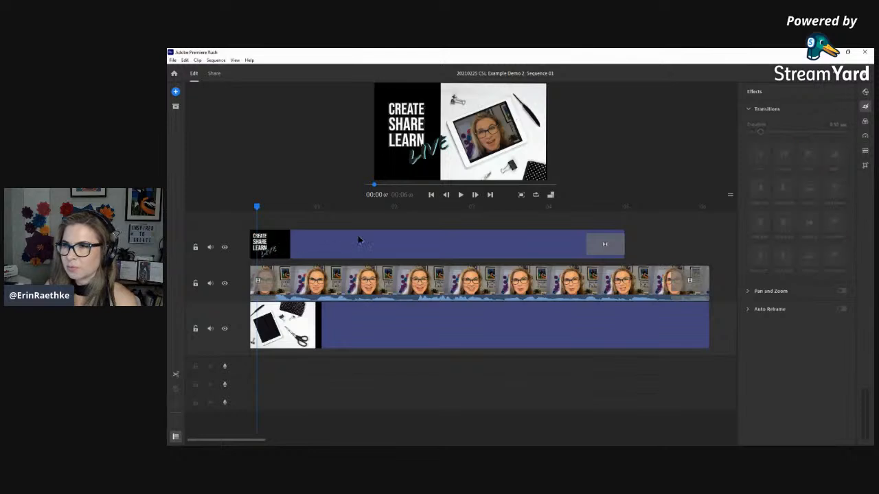
drag(257, 208, 237, 212)
drag(379, 220, 664, 235)
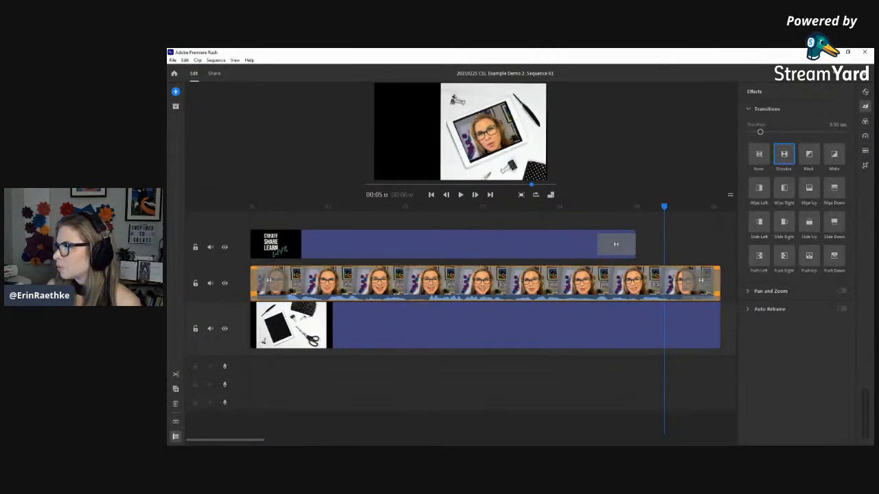
Copy the Pixabay image credit and link from the sticky note and move the note off the editing window
drag(623, 185, 448, 134)
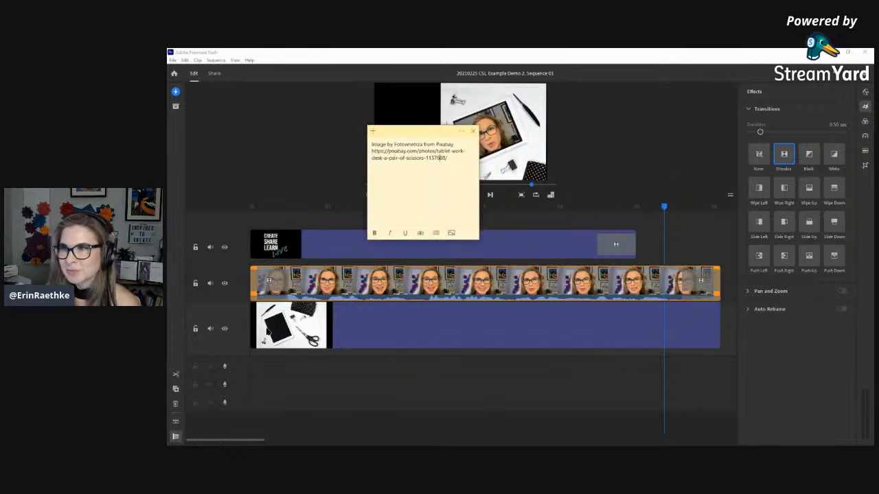
drag(465, 160, 341, 136)
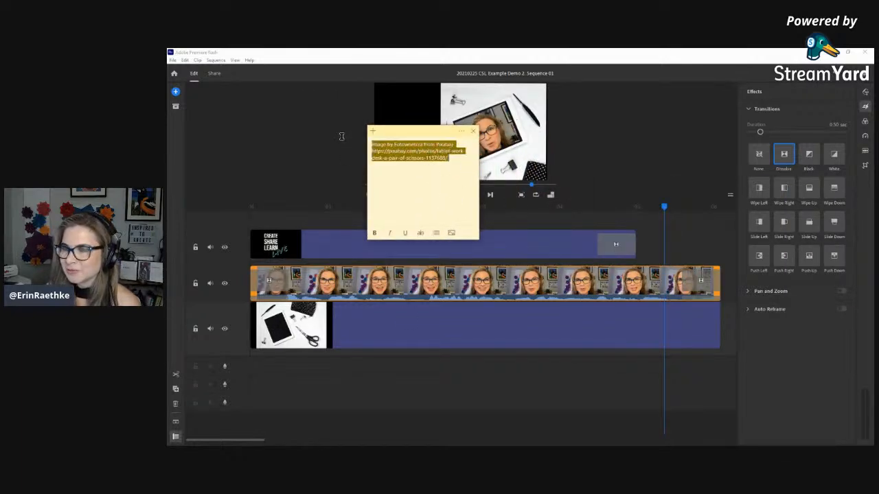
drag(401, 132, 872, 155)
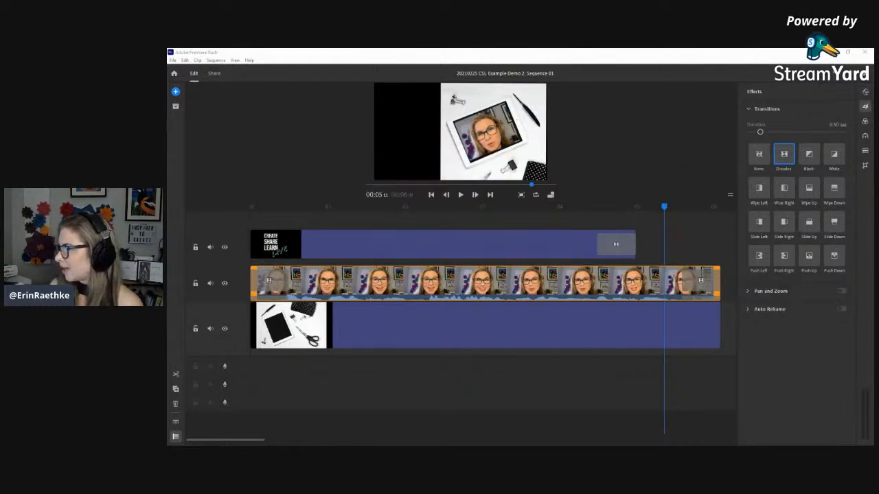
Add the CLEAN & FAST title graphic with the text FOLLOW US ON SOCIAL MEDIA to the sequence and close the graphics browser
click(866, 93)
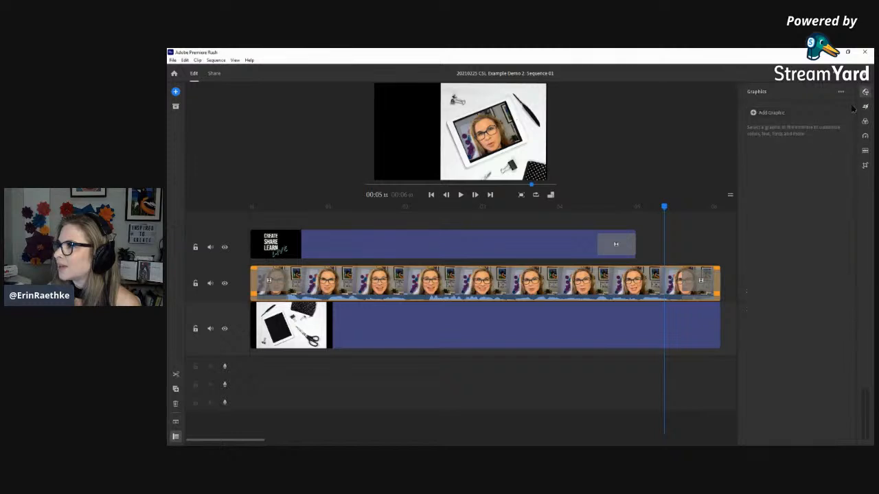
click(770, 113)
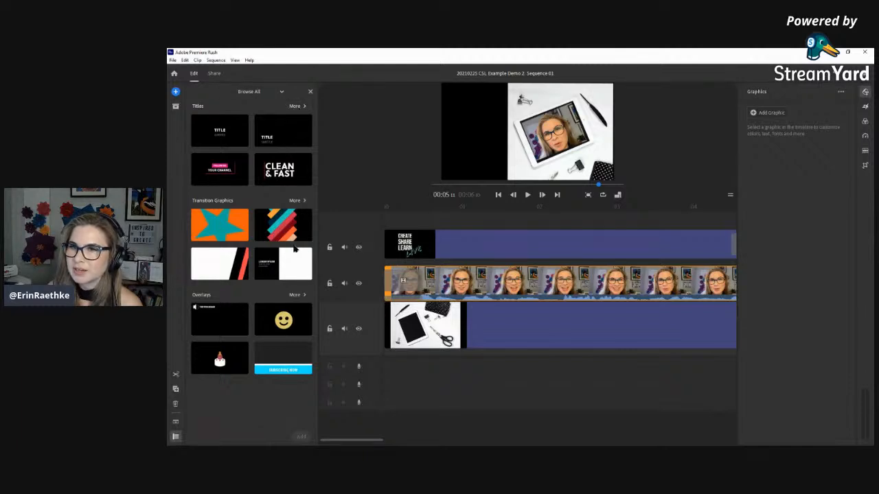
click(279, 175)
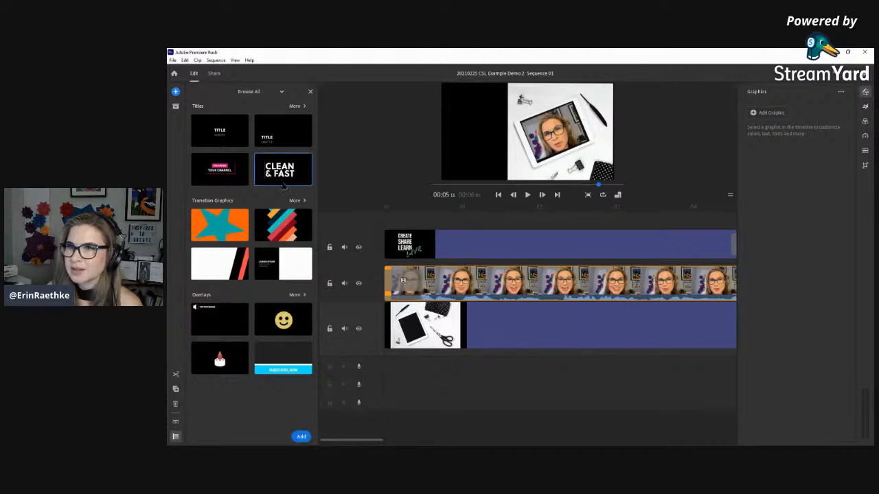
click(303, 438)
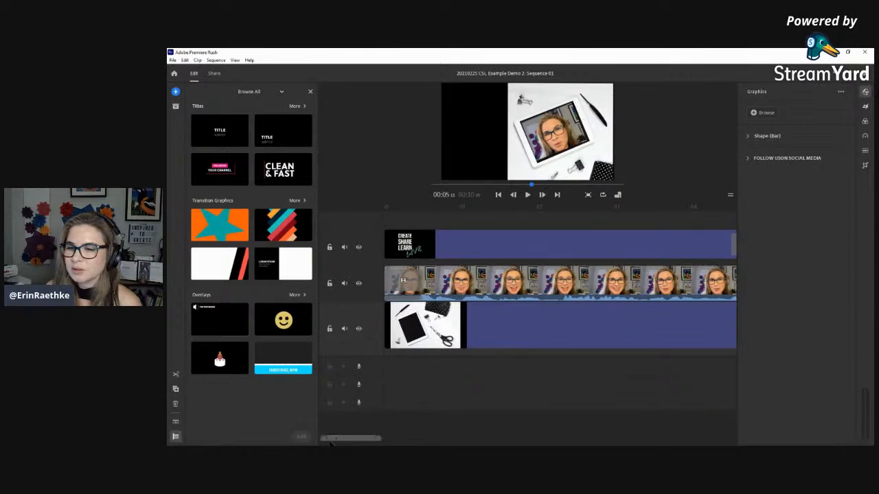
click(310, 92)
Place the title graphic on a new uppermost track starting where the logo clip ends, and trim it to end with the video clip
drag(712, 249, 682, 229)
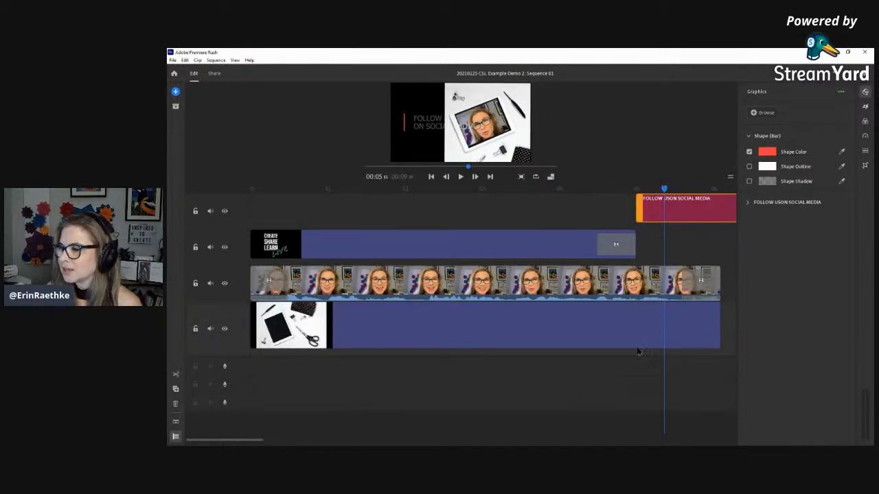
drag(263, 438, 294, 441)
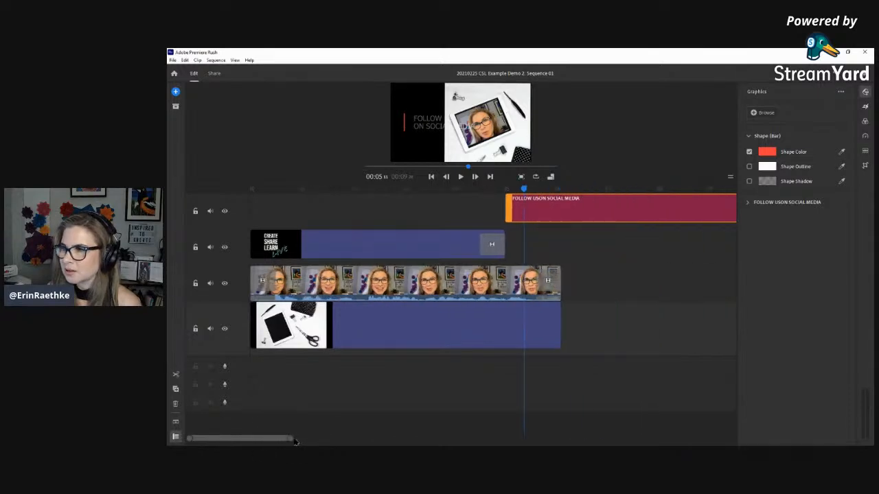
click(585, 209)
drag(508, 207, 599, 209)
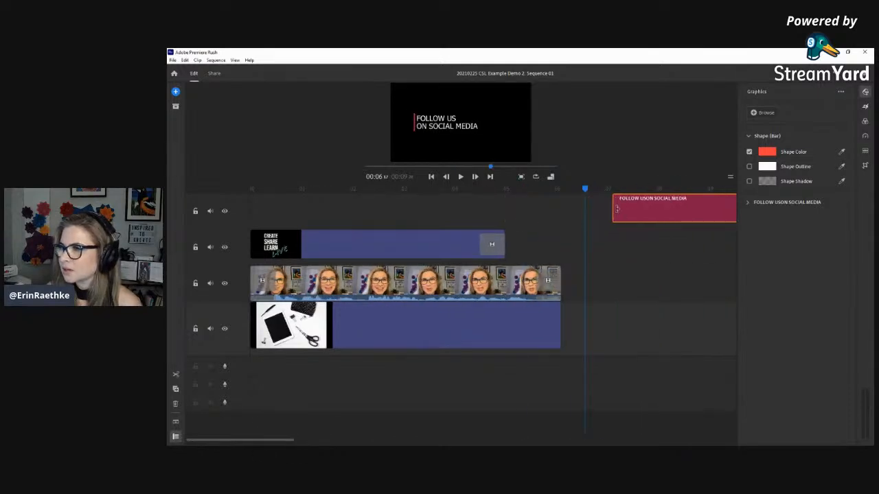
drag(659, 212, 549, 218)
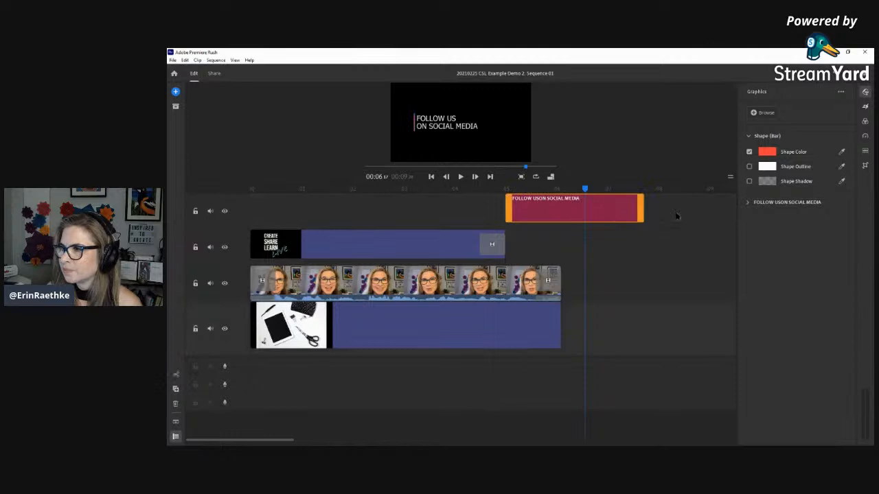
drag(641, 208, 561, 214)
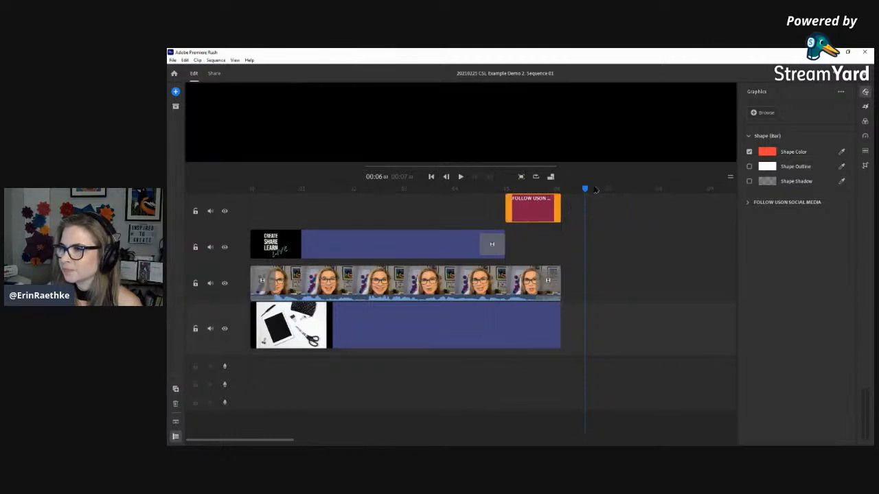
Scale the title graphic down in the preview so its text fits the black area beside the photo
drag(585, 190, 519, 200)
click(526, 203)
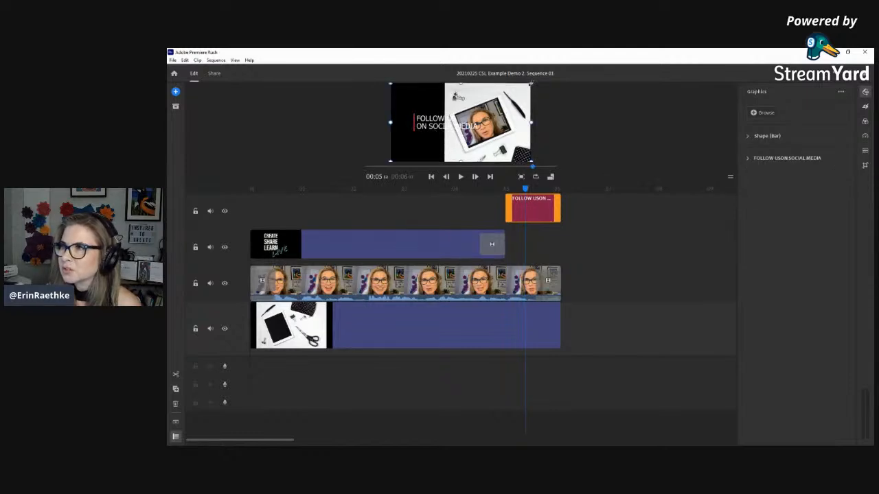
drag(531, 83, 456, 118)
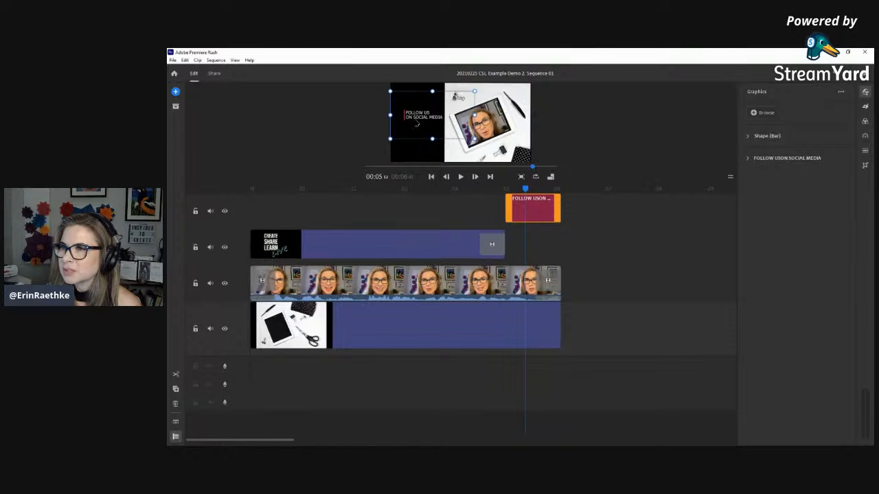
Replace the title graphic's text with the copied Pixabay image credit and link
double_click(423, 118)
click(421, 101)
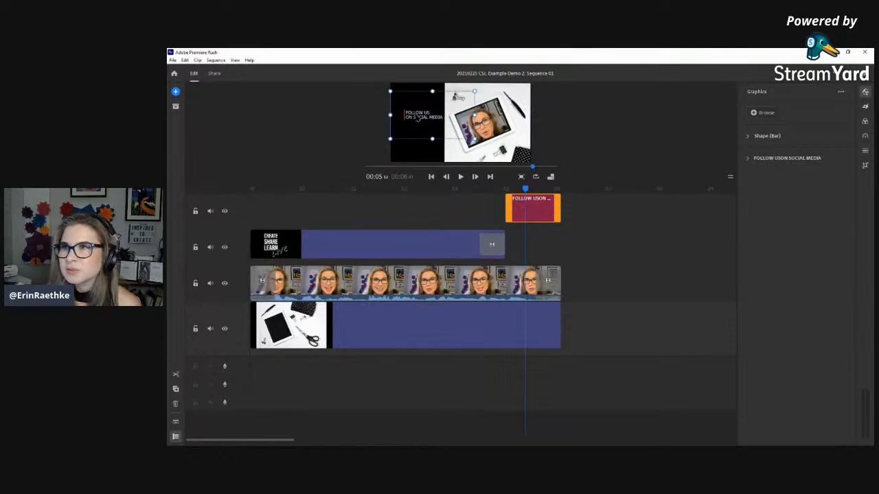
double_click(418, 118)
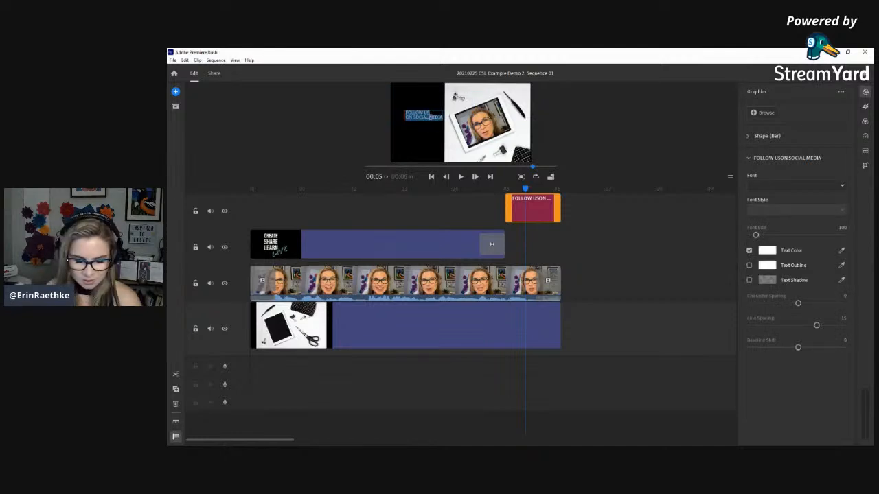
key(ctrl+v)
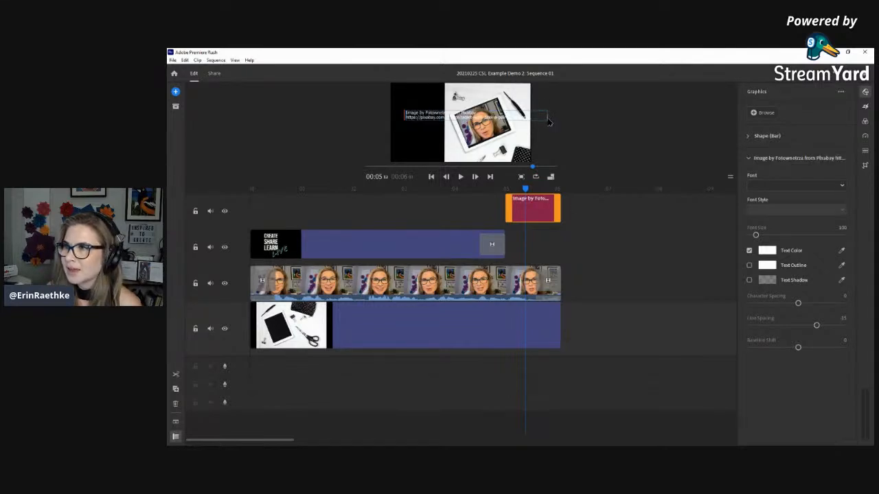
click(418, 142)
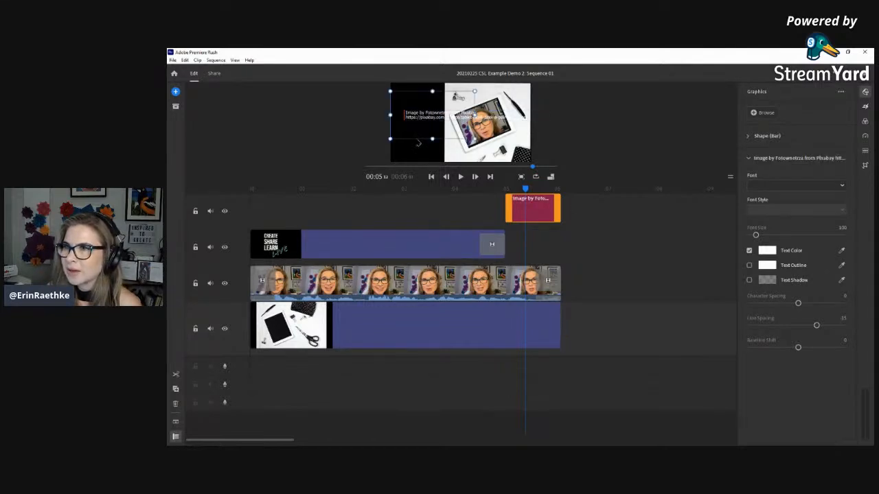
Shift the image credit graphic slightly left and down, and enlarge the preview area above the timeline
mouse_move(428, 115)
mouse_down()
mouse_move(418, 116)
mouse_move(418, 103)
mouse_move(430, 125)
mouse_move(416, 124)
mouse_up()
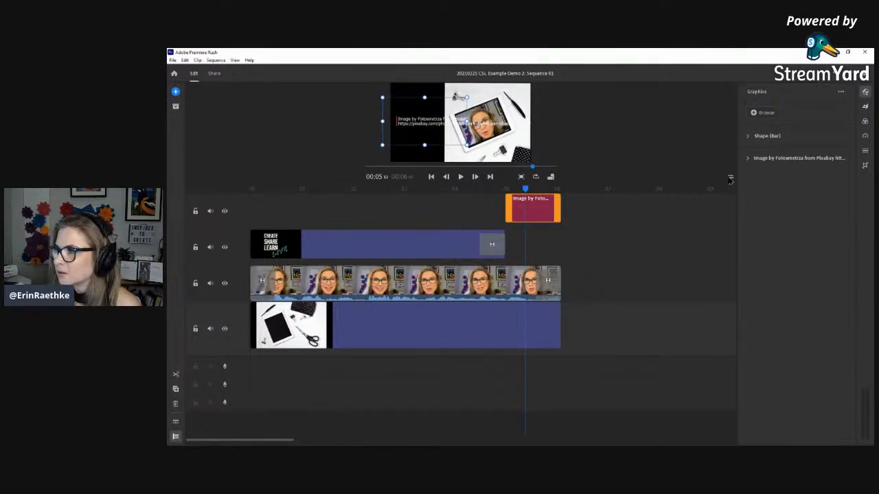
drag(730, 180, 729, 312)
mouse_move(369, 180)
mouse_down()
mouse_move(361, 124)
mouse_move(381, 184)
mouse_move(365, 180)
mouse_move(408, 181)
mouse_move(313, 156)
mouse_move(365, 191)
mouse_move(375, 187)
mouse_move(364, 177)
mouse_up()
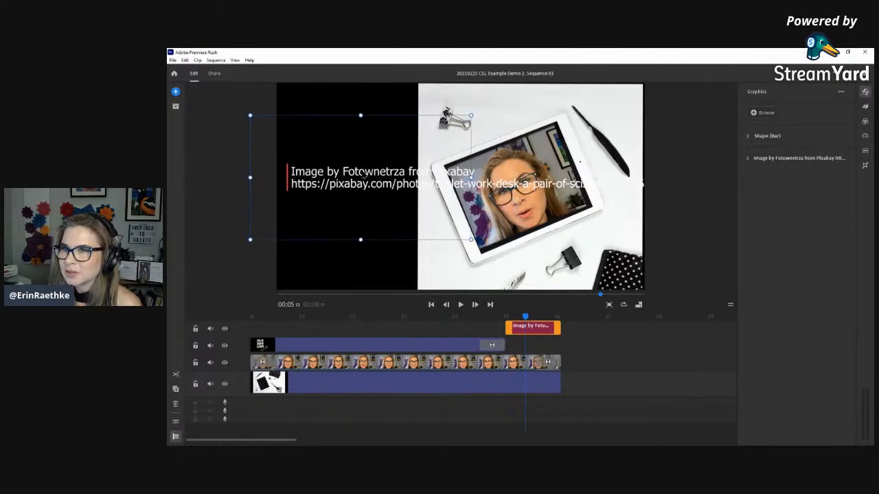
Break the image credit text before "from Pixabay", "photos/", "-a-pair-of-scissors" and "-1137688/" so it fits the black area
double_click(405, 175)
click(406, 172)
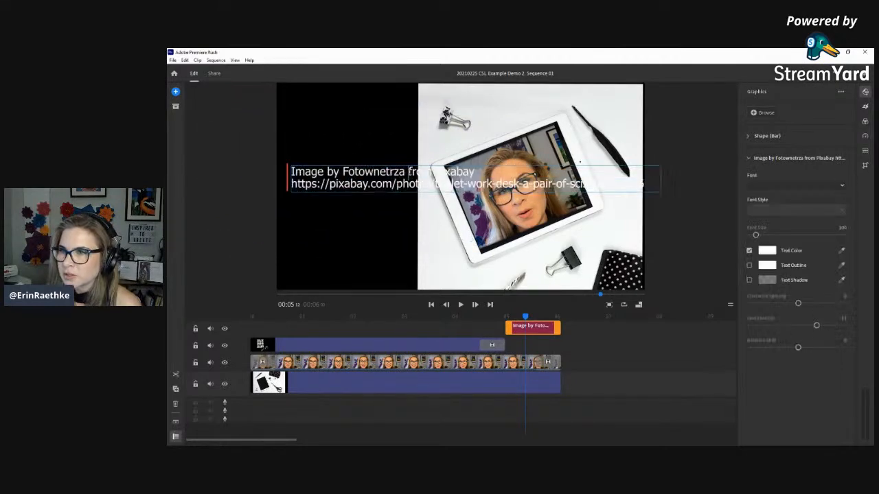
key(Return)
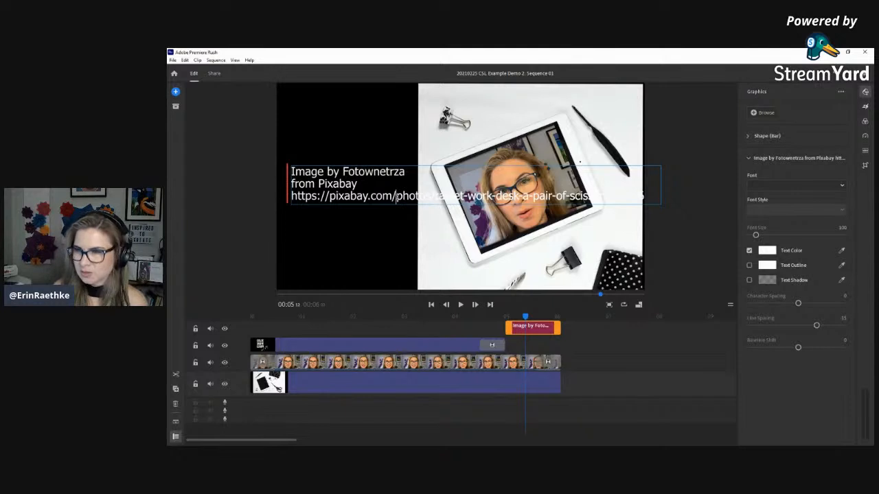
key(Return)
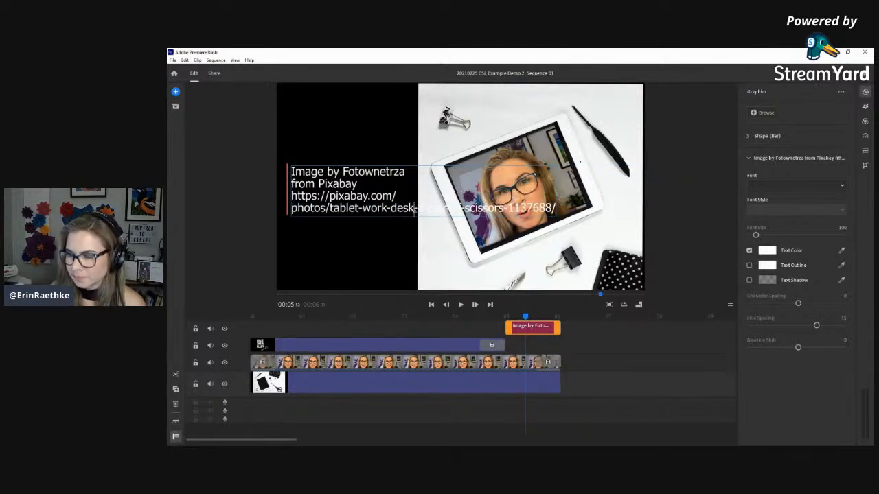
key(Return)
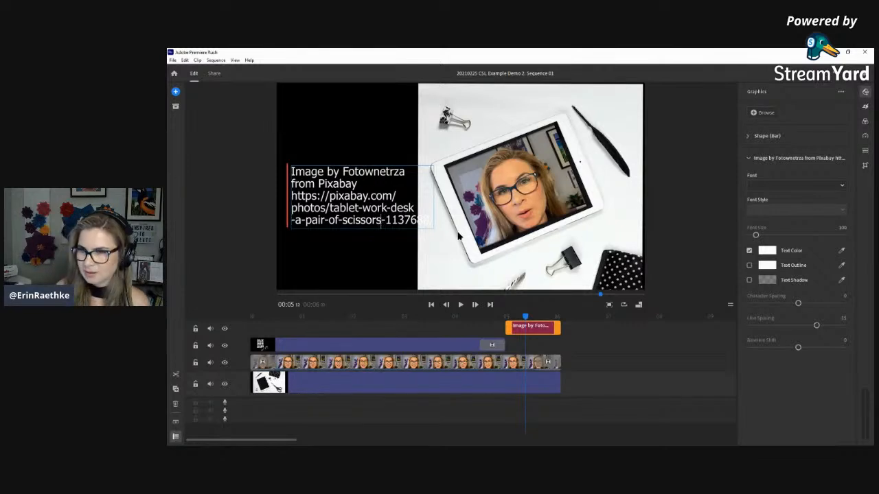
key(Return)
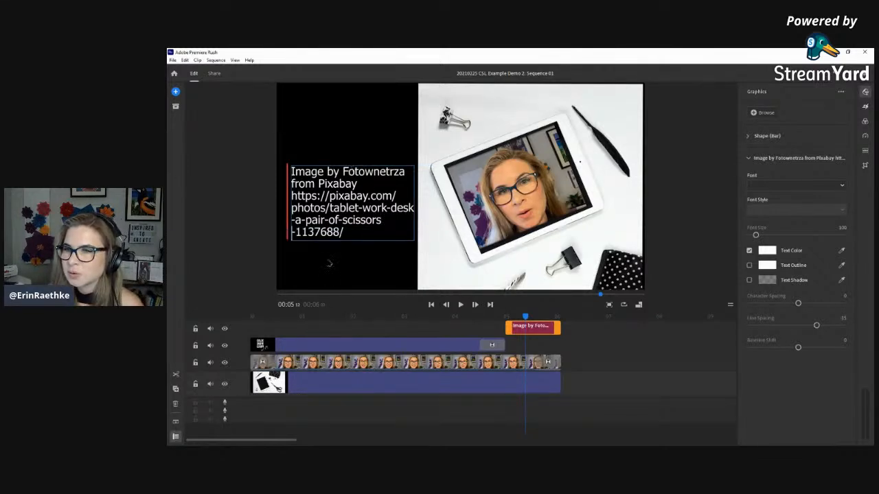
Add a "CREDITS:" line above the image credit and move the graphic slightly up within the black area
click(291, 172)
text(CREDITS)
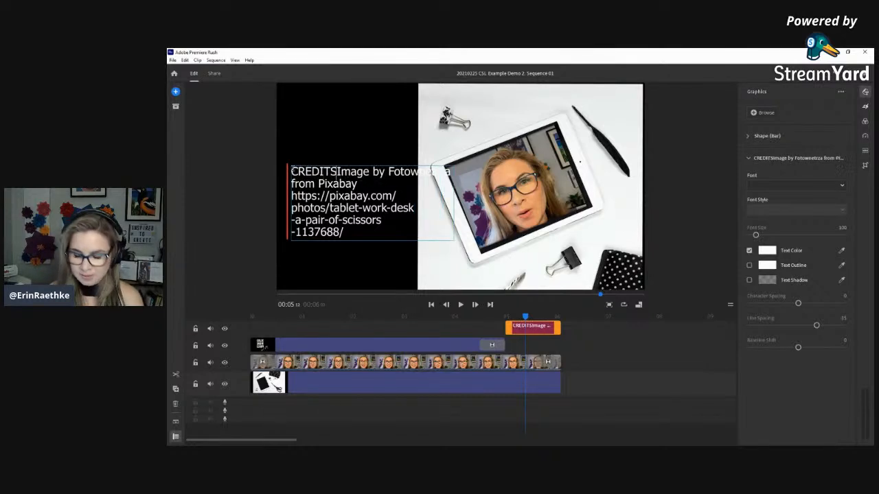
text(:)
key(Return)
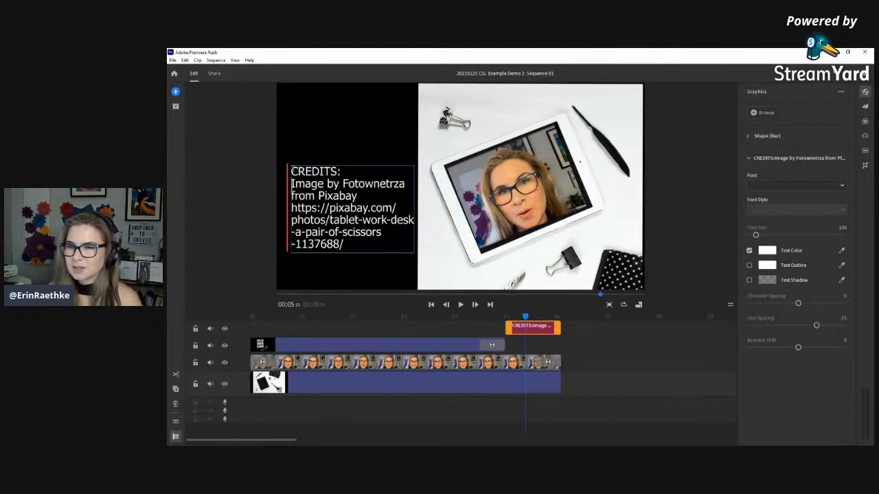
click(232, 249)
mouse_move(328, 204)
mouse_down()
mouse_move(331, 178)
mouse_move(331, 196)
mouse_up()
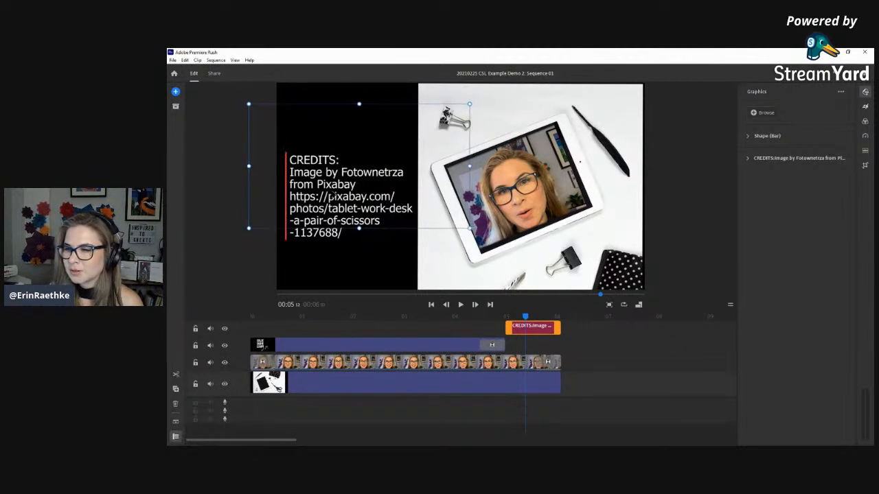
Play the sequence from the beginning to the end to review the logo, video and credits
drag(526, 318, 227, 347)
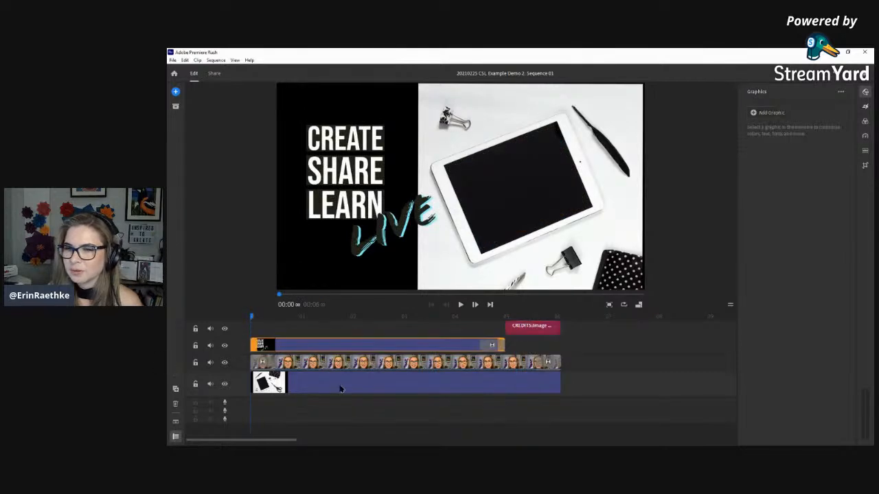
click(460, 305)
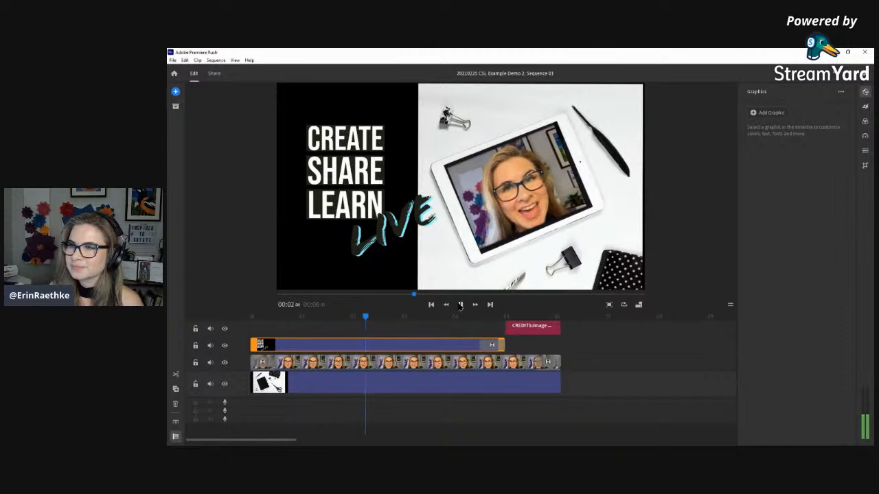
click(460, 305)
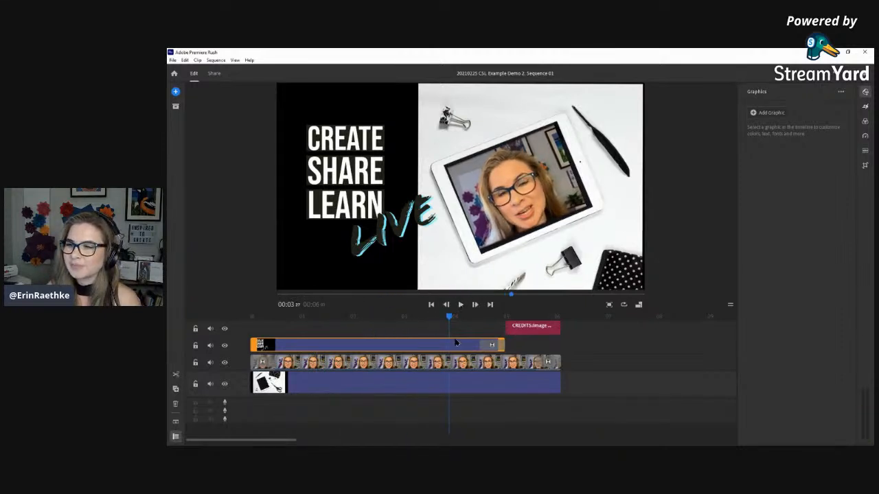
click(460, 305)
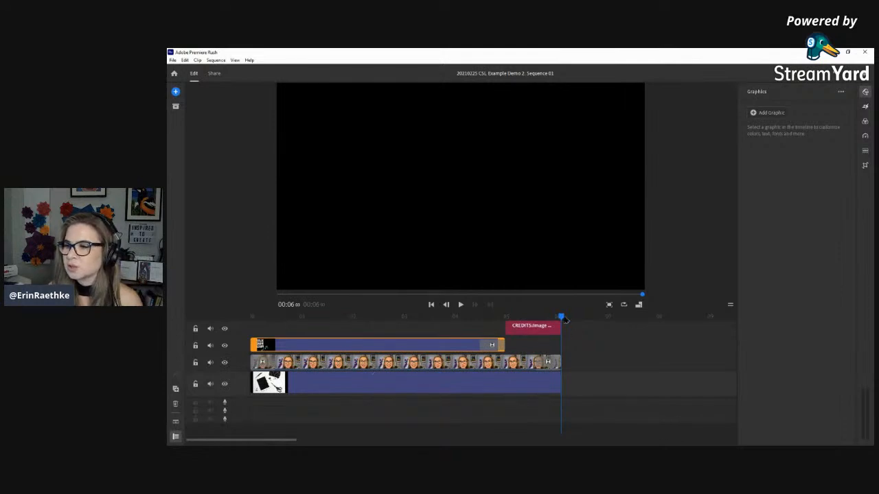
Examine the transform settings of the talking-head clip and the credits graphic, including the graphic's text options
drag(561, 317, 252, 350)
click(268, 386)
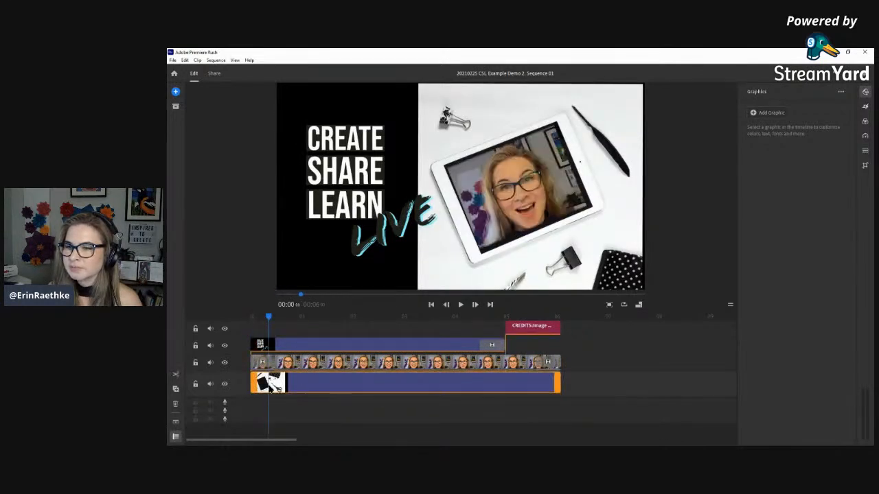
click(338, 364)
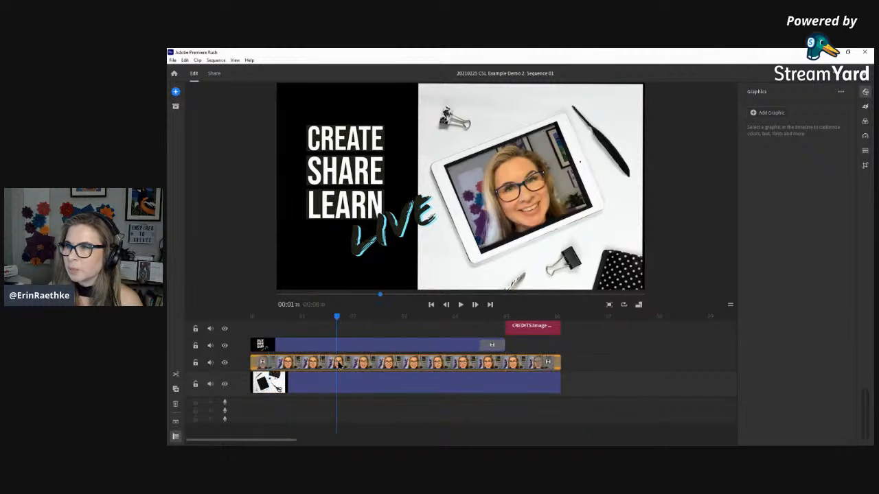
click(566, 176)
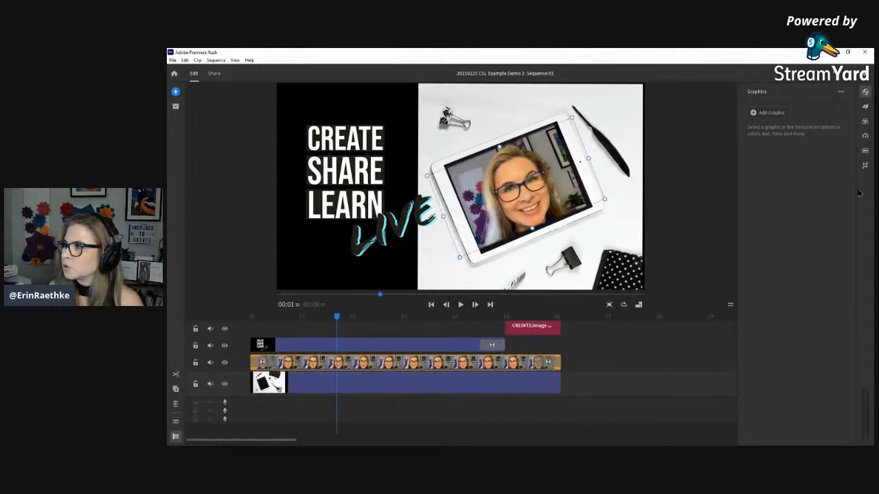
click(865, 165)
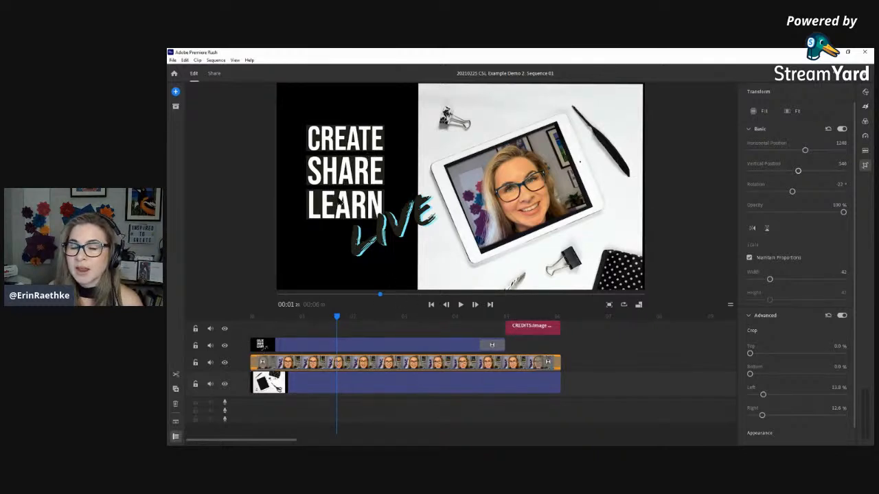
click(527, 328)
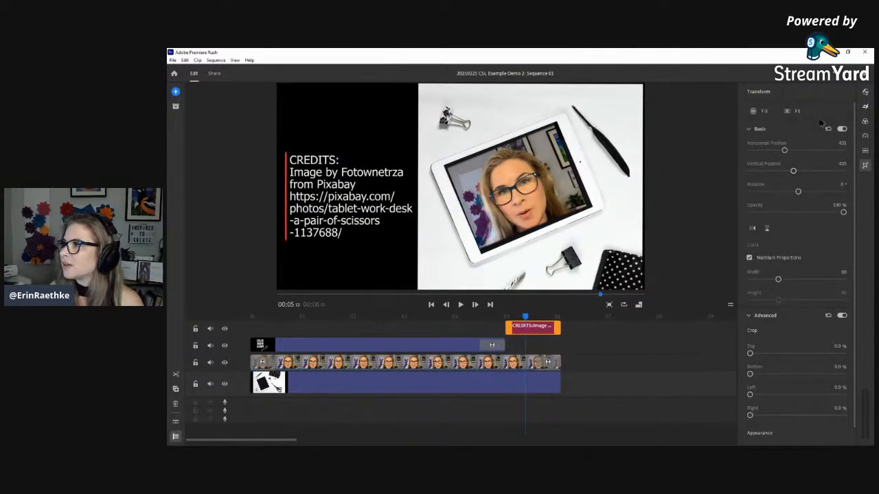
click(867, 93)
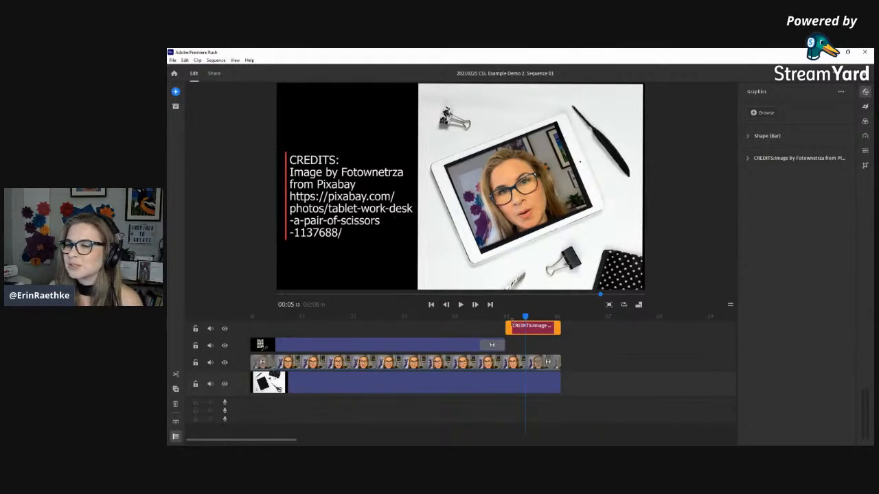
Review the end of the sequence where the credits graphic appears and the video fades out
drag(526, 317, 491, 318)
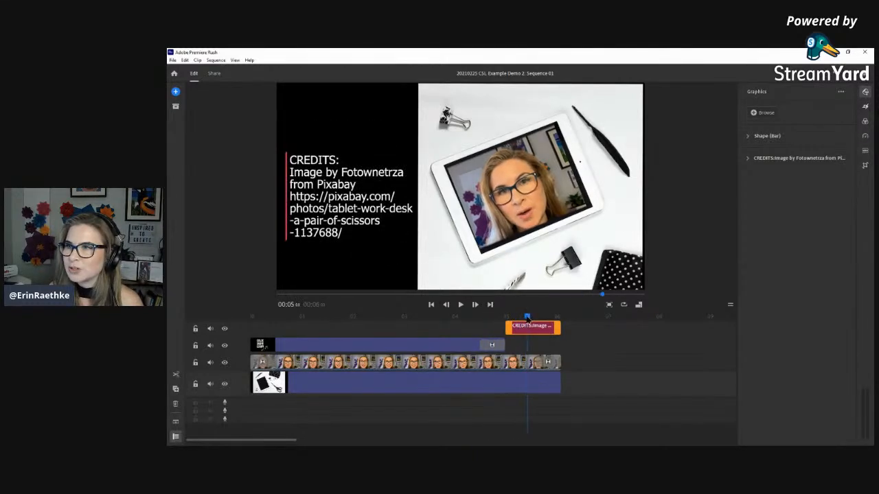
key(space)
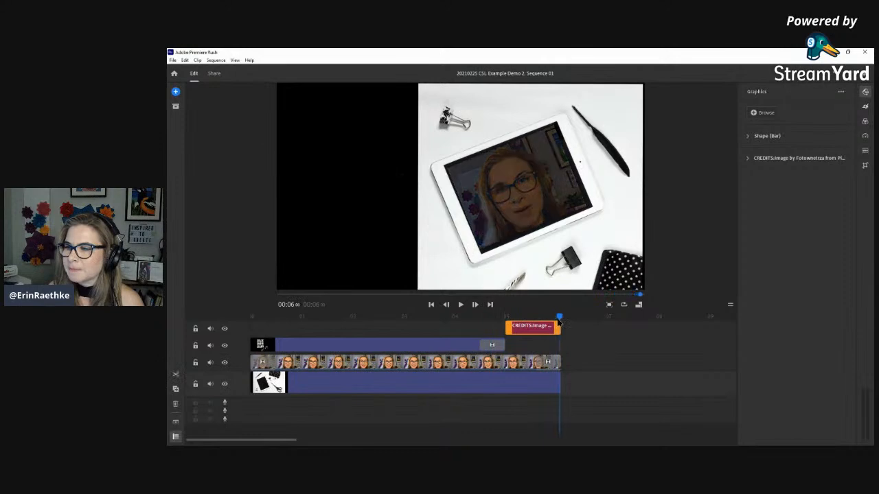
drag(484, 325, 539, 332)
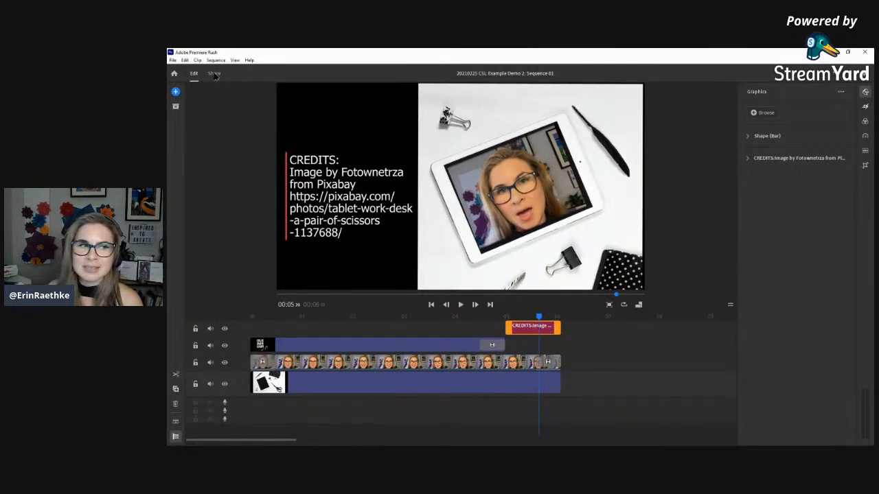
Open the local export settings and name the exported file "CSL Demo 20210225"
click(215, 74)
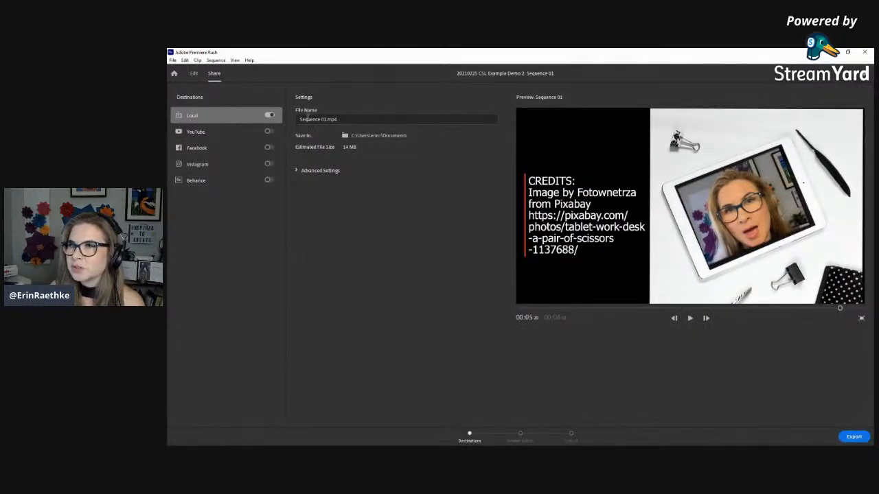
drag(298, 119, 347, 120)
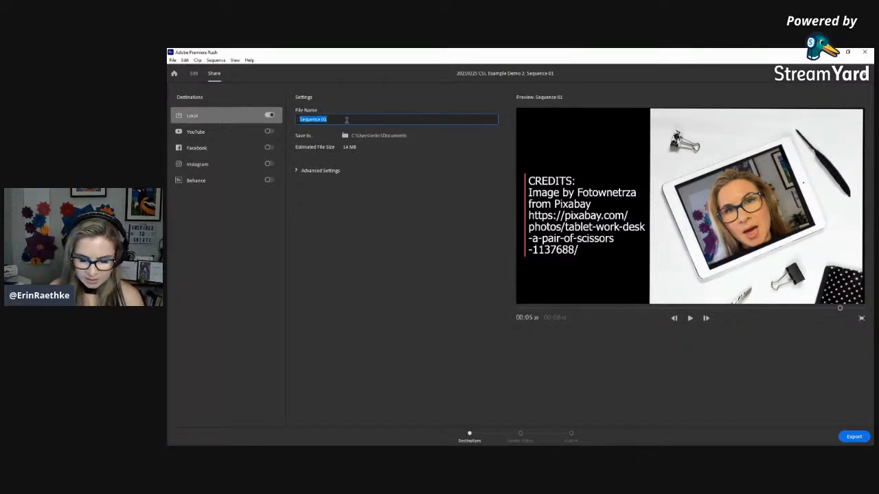
text(CSL Demo from 2021022)
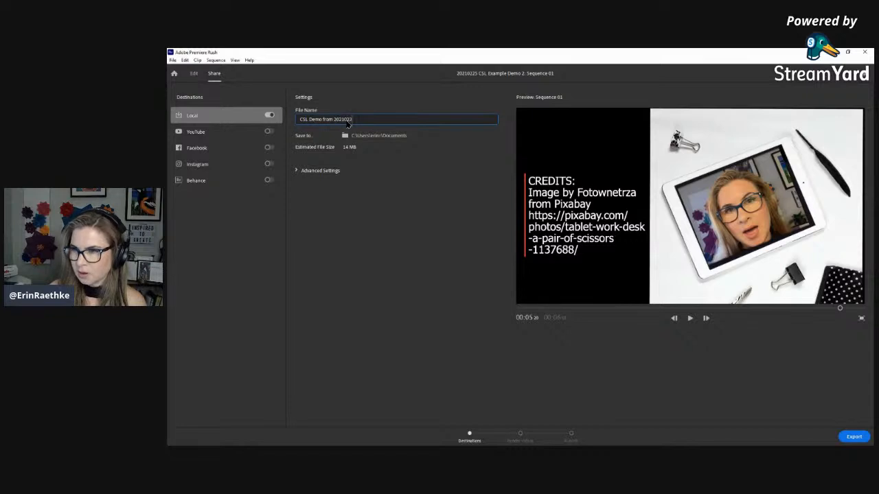
click(334, 119)
key(BackSpace)
key(BackSpace)
key(BackSpace)
key(BackSpace)
key(BackSpace)
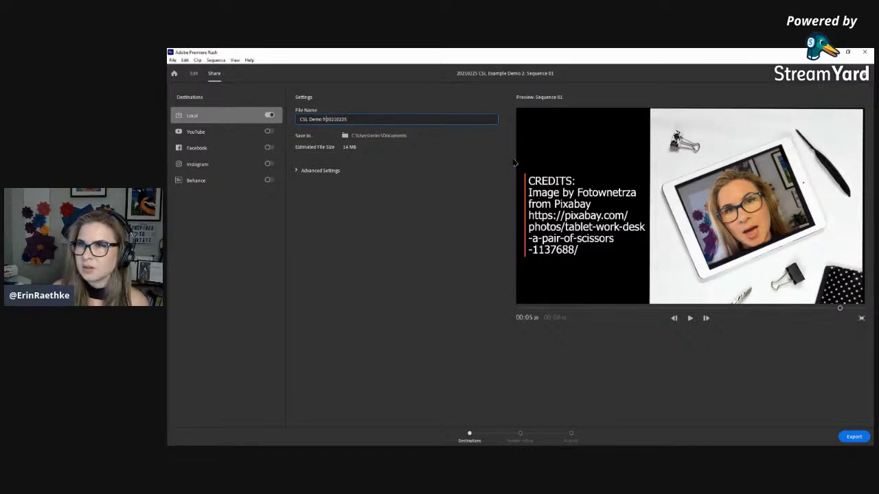
double_click(357, 120)
drag(358, 118, 325, 120)
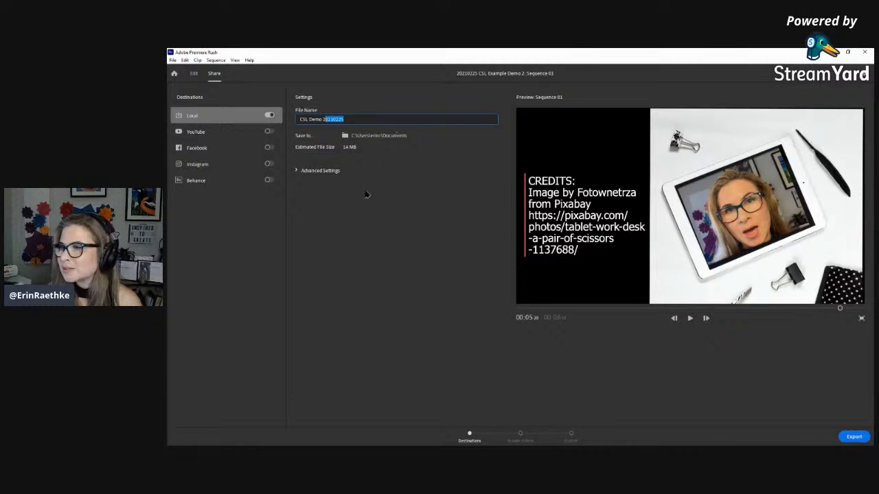
Set the export resolution to 720p HD and the quality to Low in the advanced settings
click(300, 170)
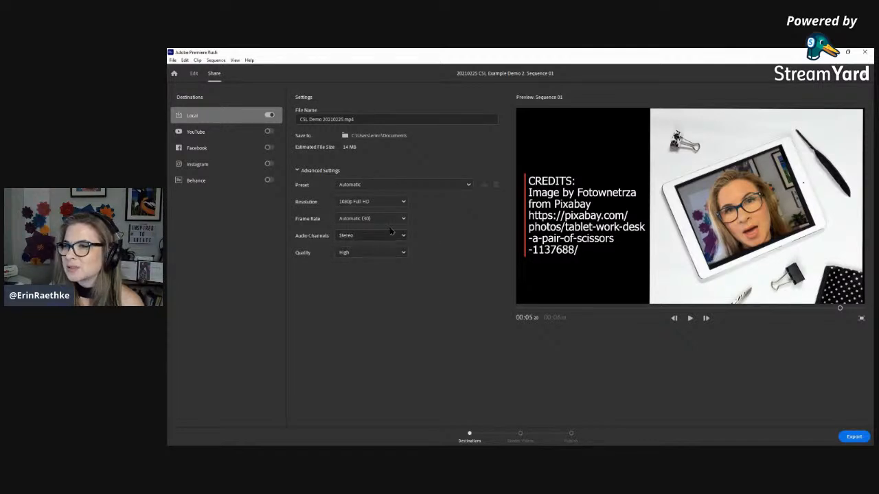
click(385, 201)
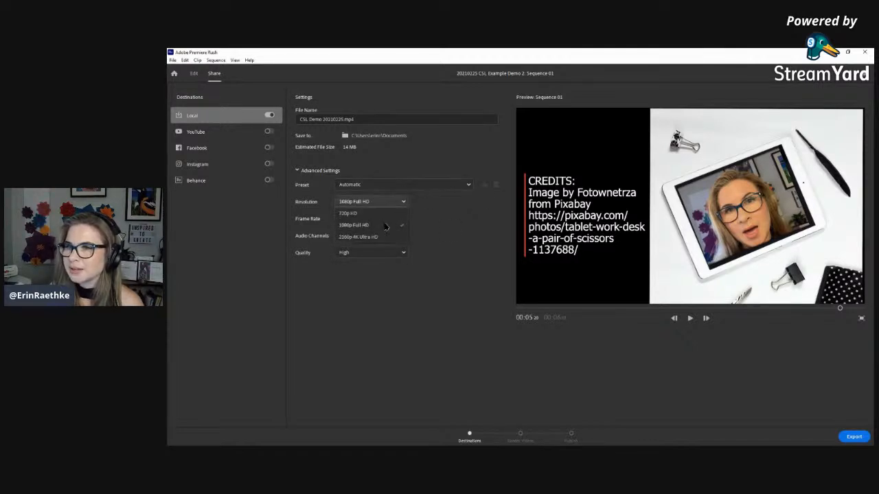
click(369, 214)
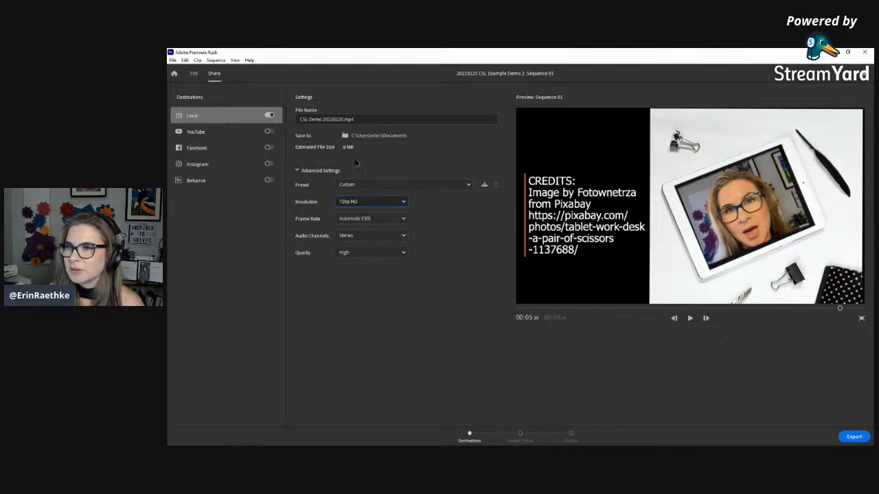
click(394, 253)
click(347, 278)
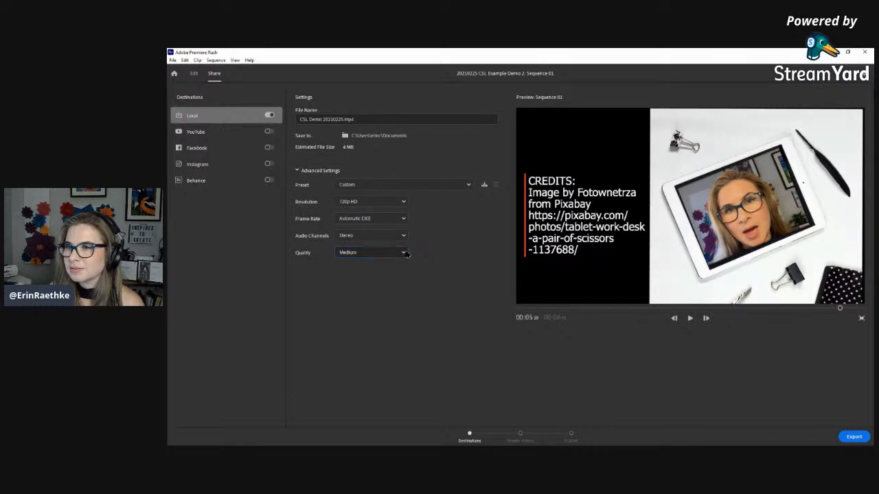
click(404, 253)
click(361, 277)
key(Down)
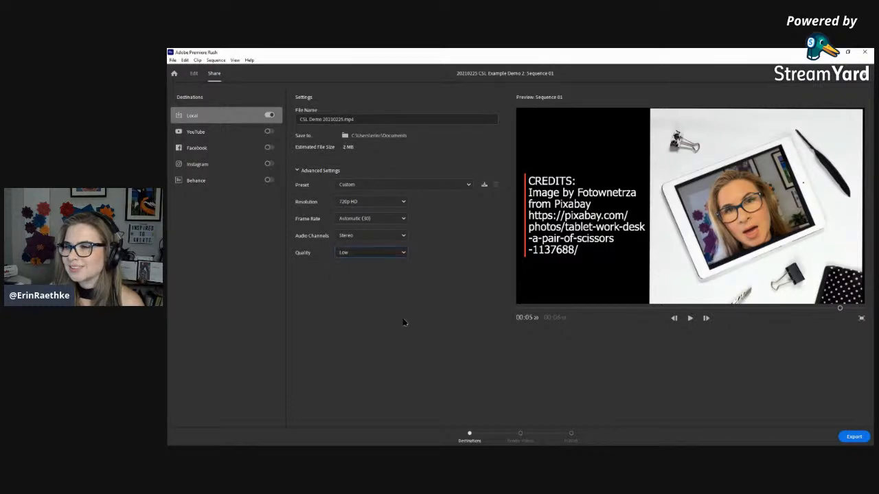
Play part of the export preview, starting from the Create Share Learn Live logo section
click(690, 318)
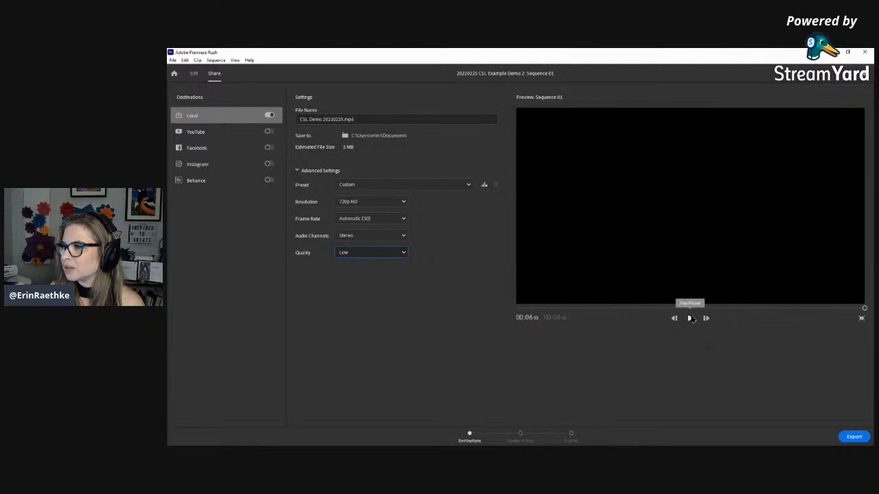
click(619, 310)
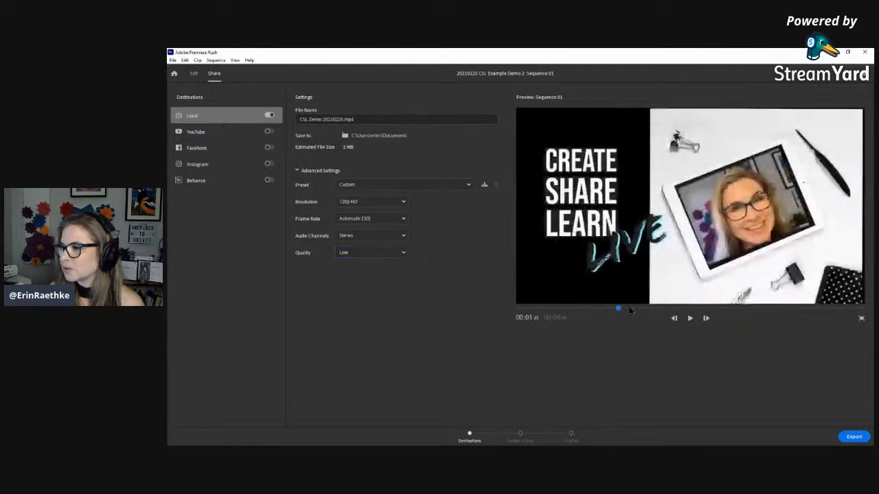
click(689, 318)
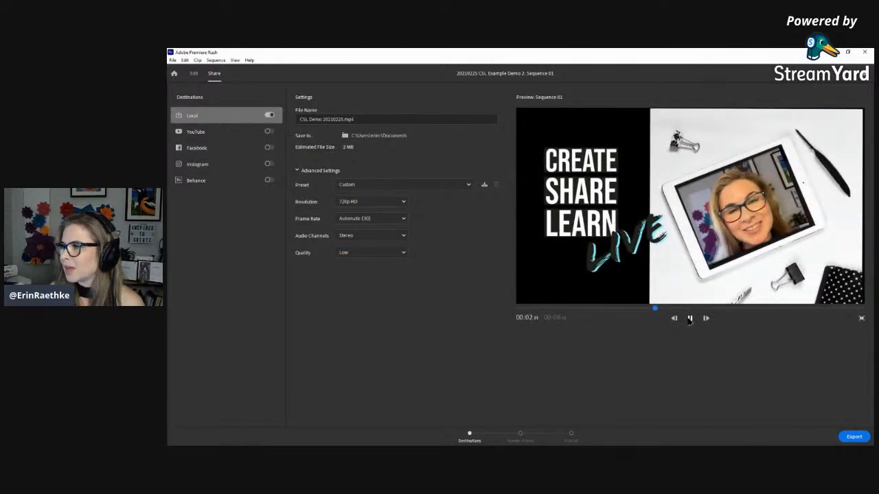
click(690, 319)
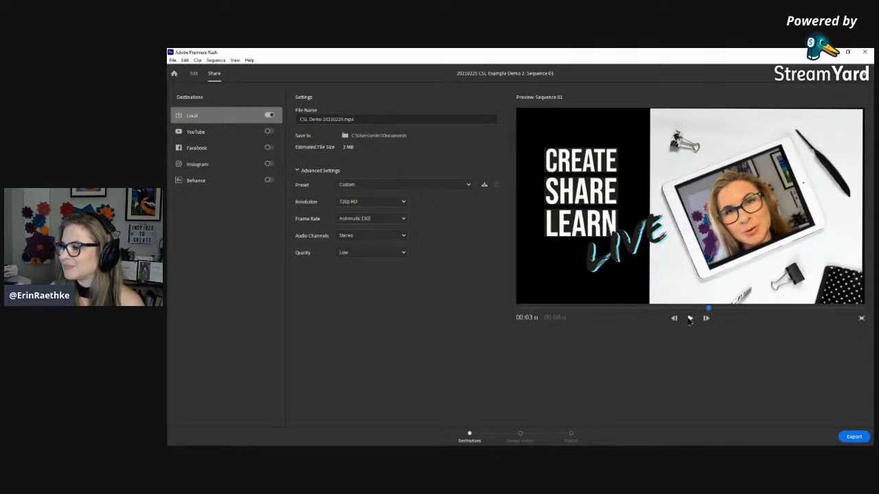
Export the video locally and show the rendered file in Explorer
click(853, 437)
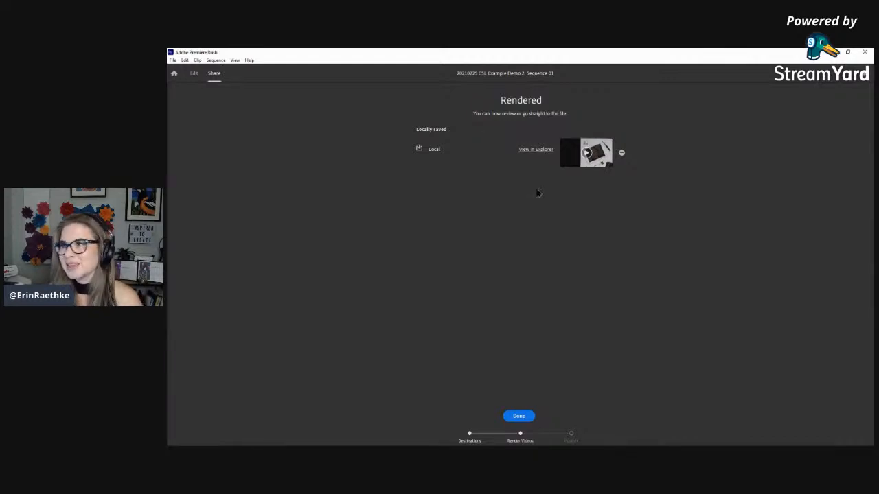
click(535, 149)
drag(589, 180, 878, 295)
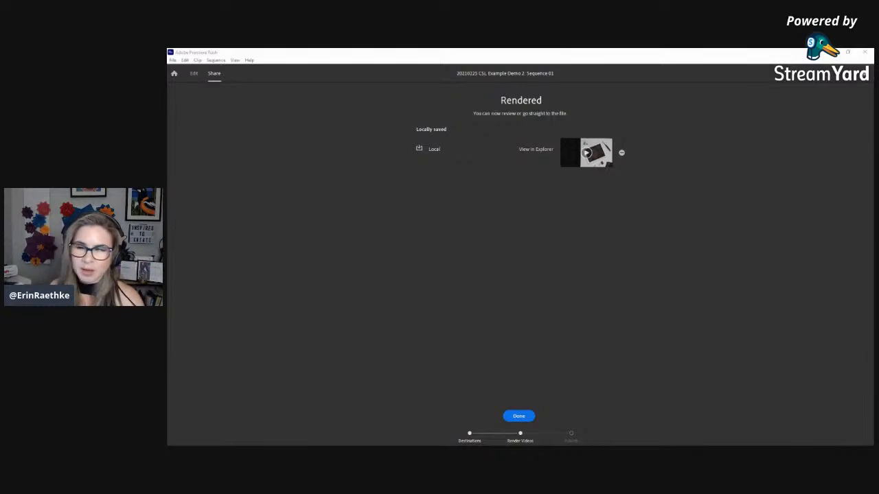
Close the render results and return to the overview of all projects
click(519, 416)
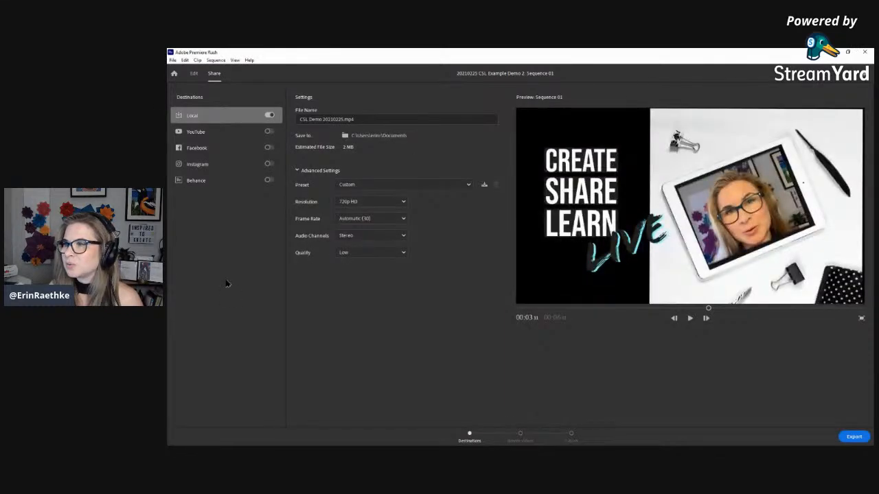
click(174, 74)
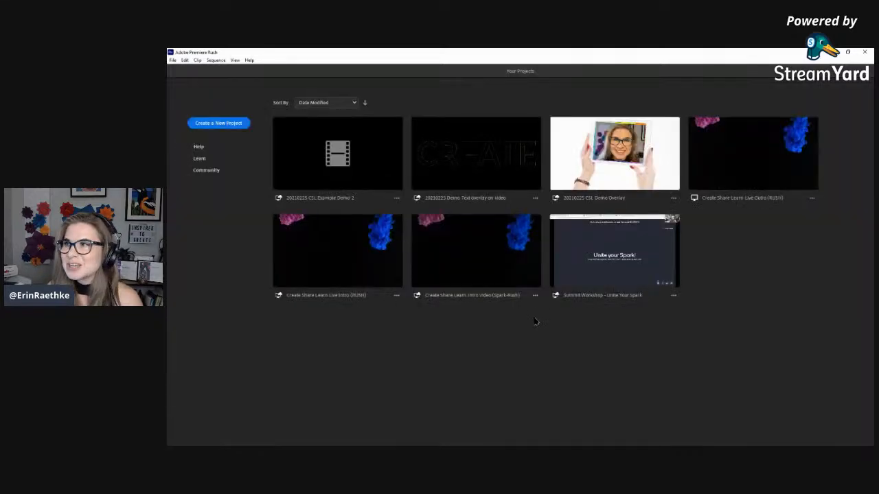